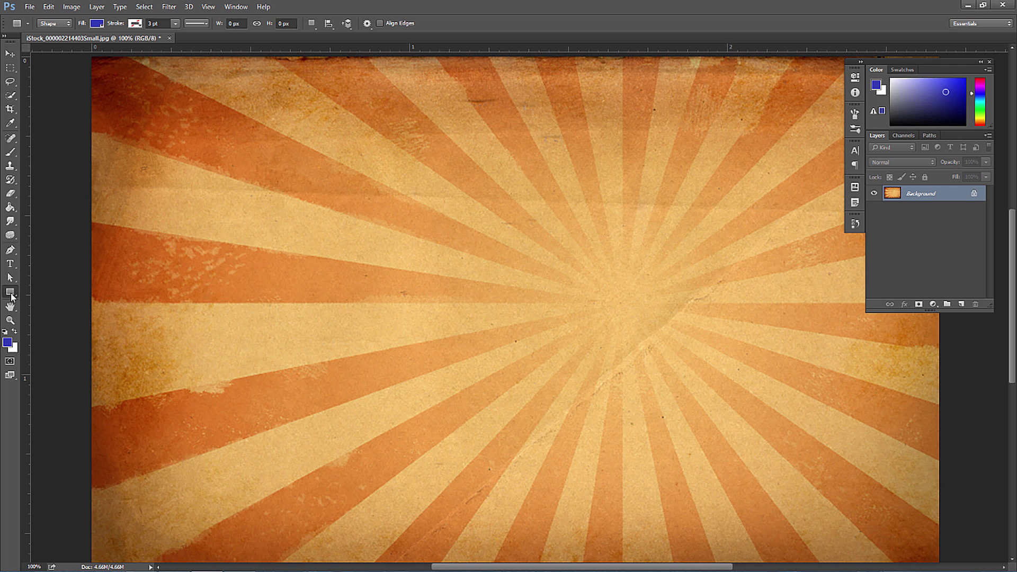
{"action": "left_click", "coordinate": [11, 292]}
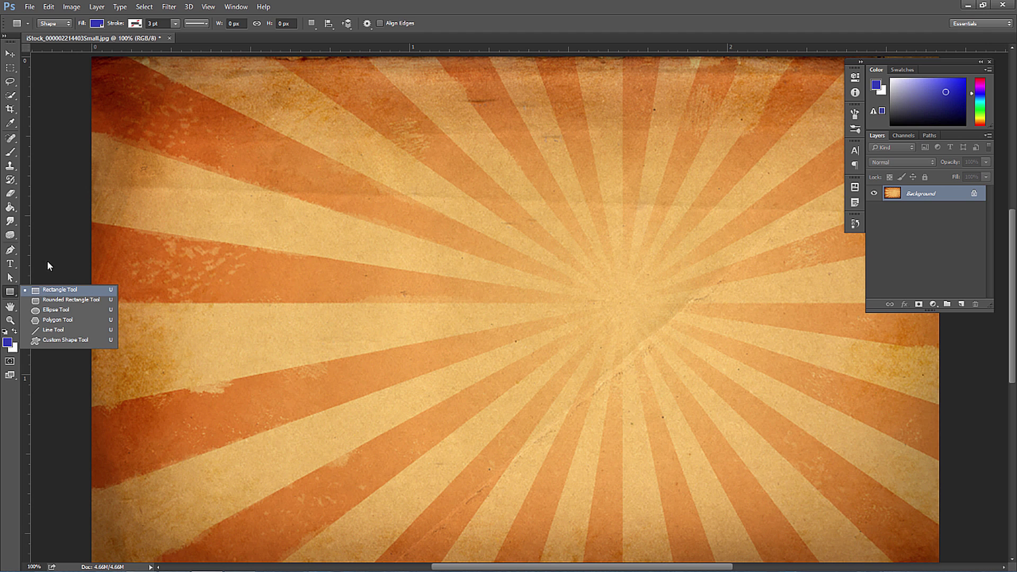
{"action": "left_click", "coordinate": [38, 10]}
{"action": "left_click", "coordinate": [43, 16]}
{"action": "left_click", "coordinate": [501, 154]}
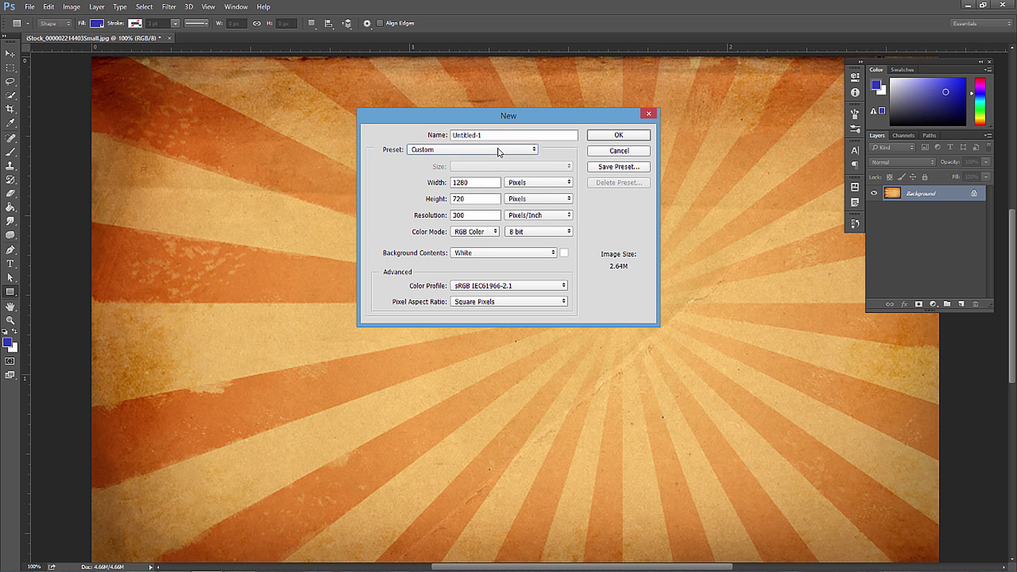
{"action": "left_click", "coordinate": [480, 213]}
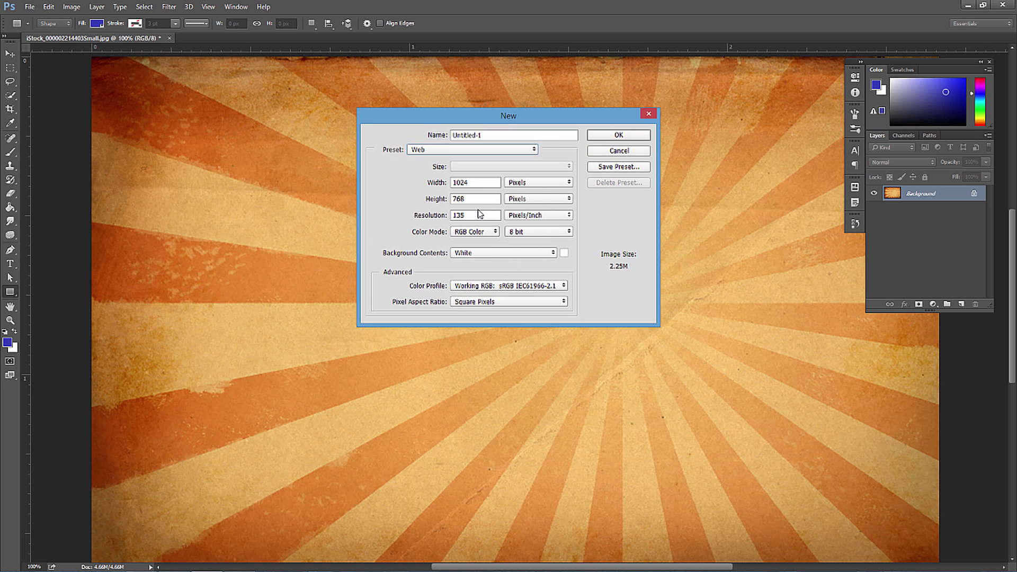
{"action": "left_click", "coordinate": [487, 168]}
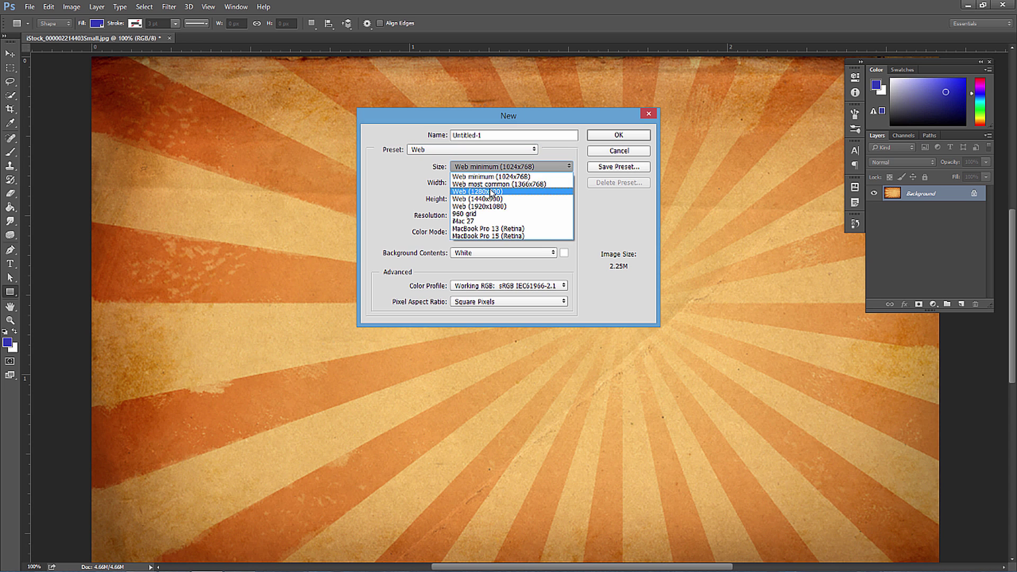
{"action": "left_click", "coordinate": [540, 193]}
{"action": "left_click", "coordinate": [600, 152]}
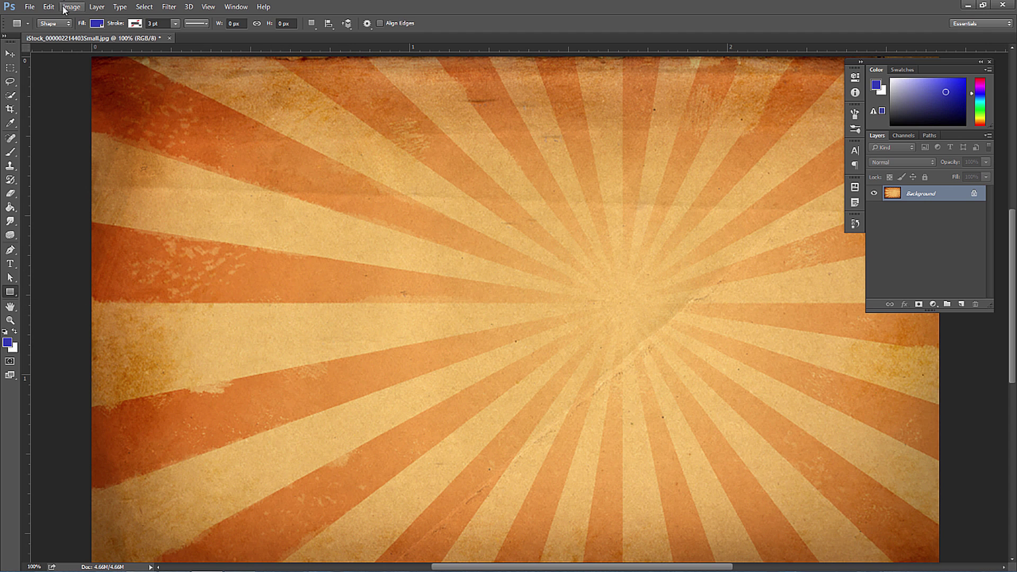
Choose the Rectangle tool and set its drawing mode to Shape
{"action": "left_click", "coordinate": [56, 24]}
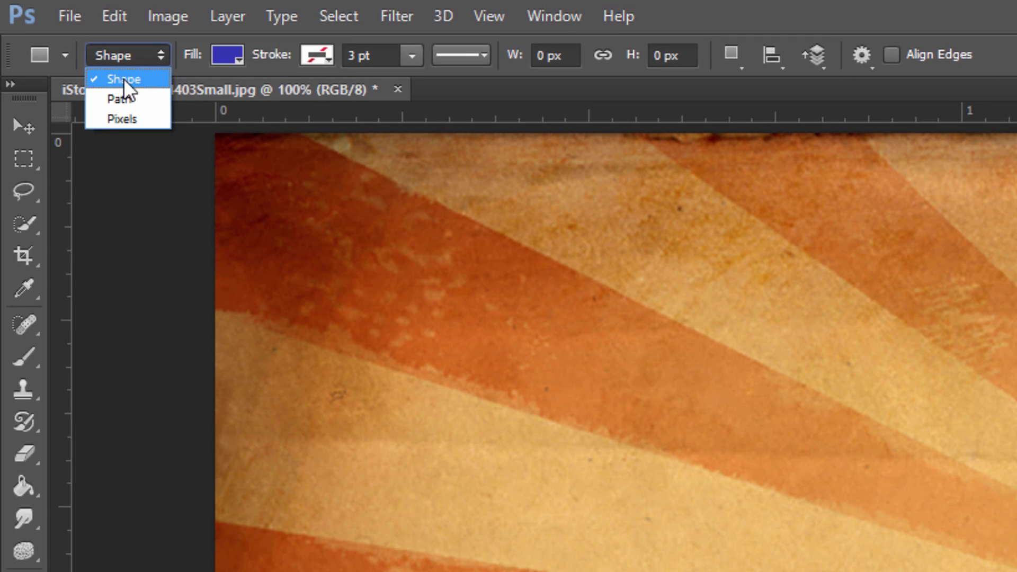
{"action": "left_click", "coordinate": [123, 80]}
{"action": "right_click", "coordinate": [21, 421]}
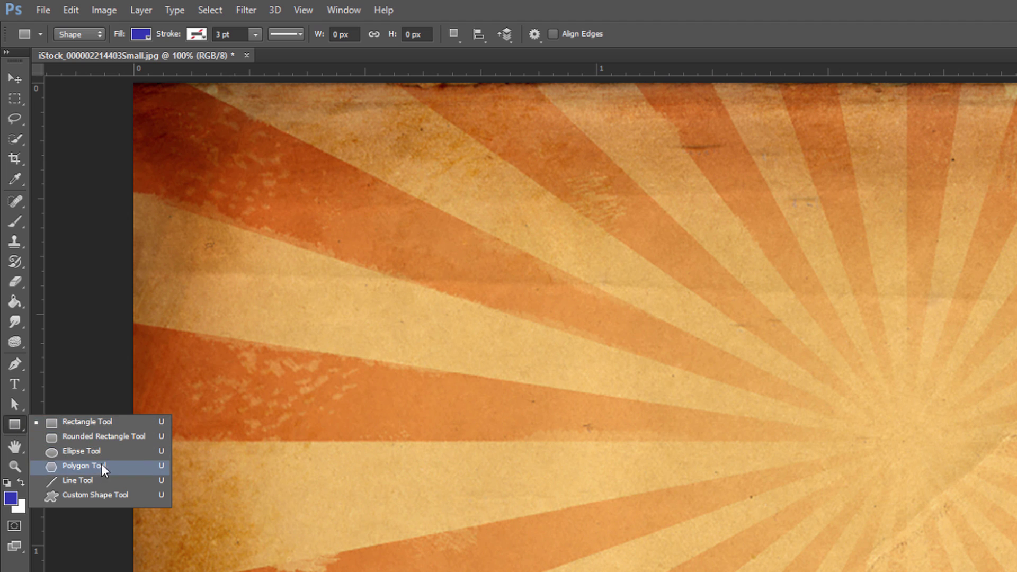
{"action": "left_click", "coordinate": [81, 425]}
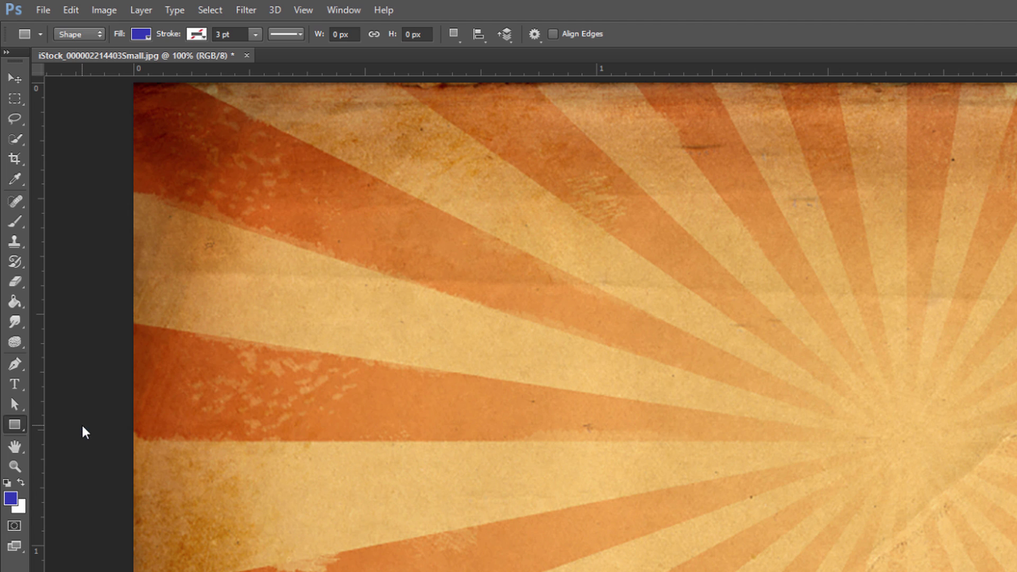
{"action": "left_click", "coordinate": [79, 34]}
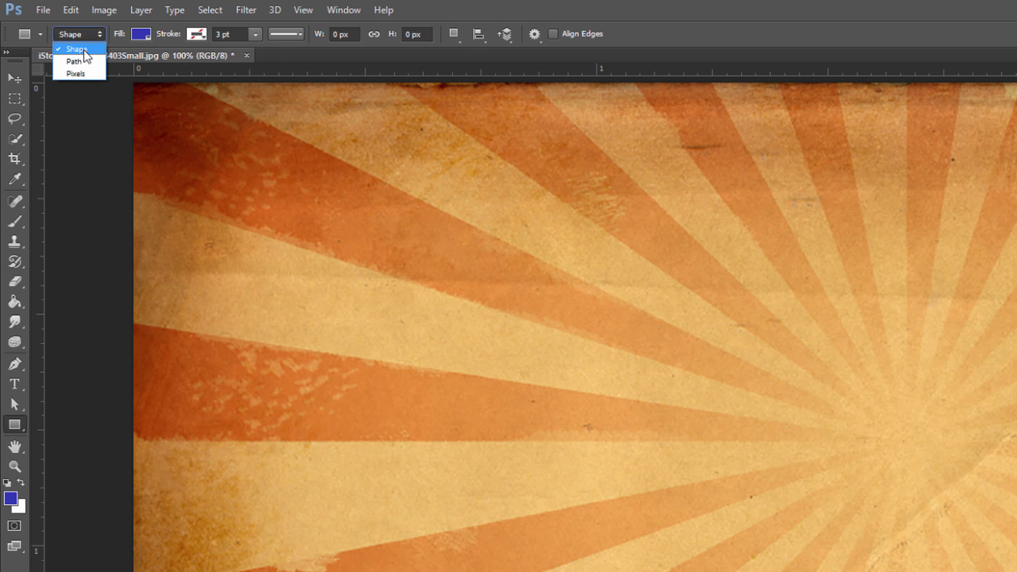
{"action": "left_click", "coordinate": [85, 55]}
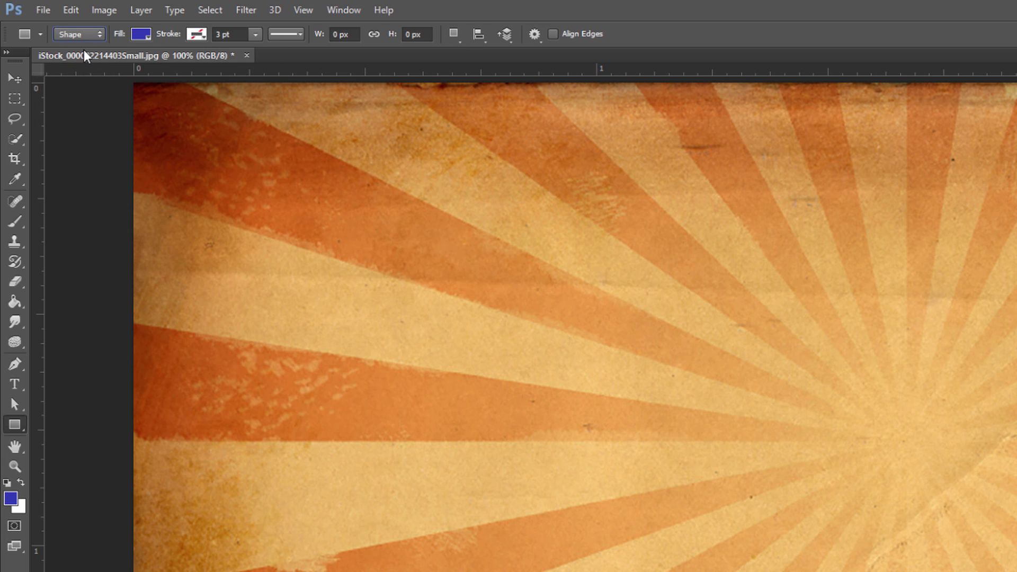
Draw a rectangle shape about 683 × 462 px over the upper-left part of the sunburst image
{"action": "left_click", "coordinate": [454, 34]}
{"action": "left_click", "coordinate": [454, 34]}
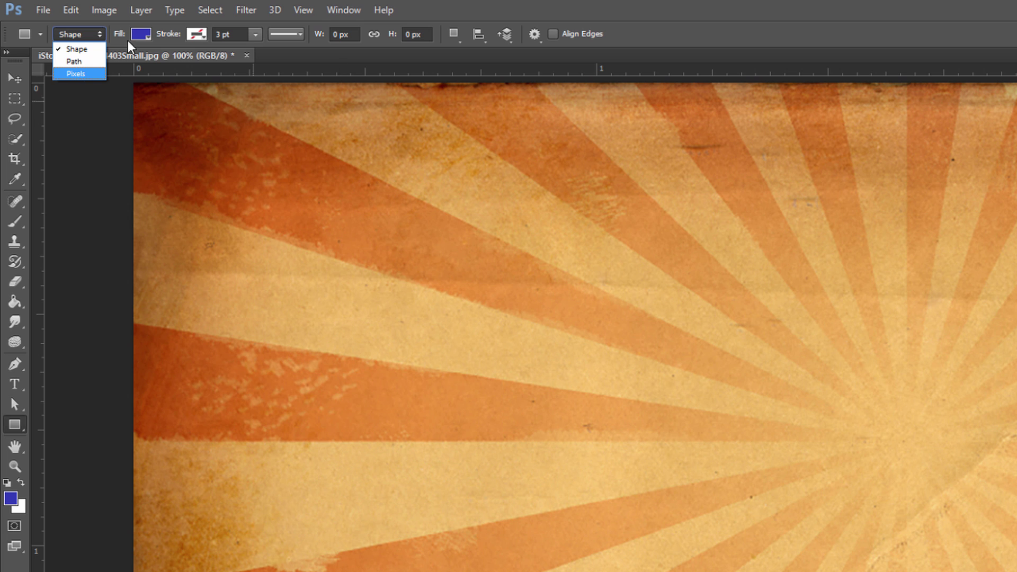
{"action": "left_click", "coordinate": [95, 37]}
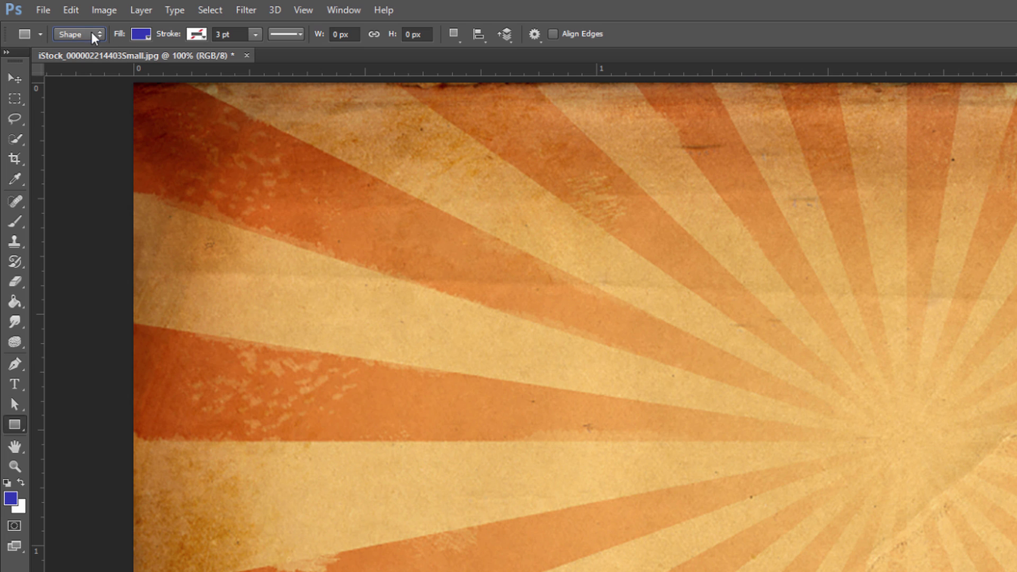
{"action": "left_click", "coordinate": [141, 35]}
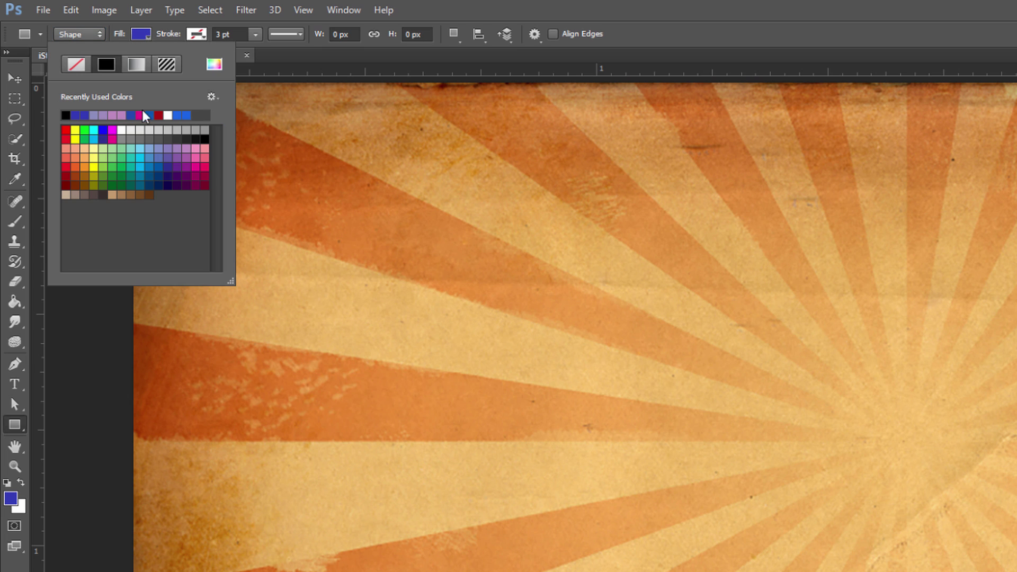
{"action": "left_click", "coordinate": [144, 35]}
{"action": "left_click_drag", "start_coordinate": [324, 200], "coordinate": [850, 556]}
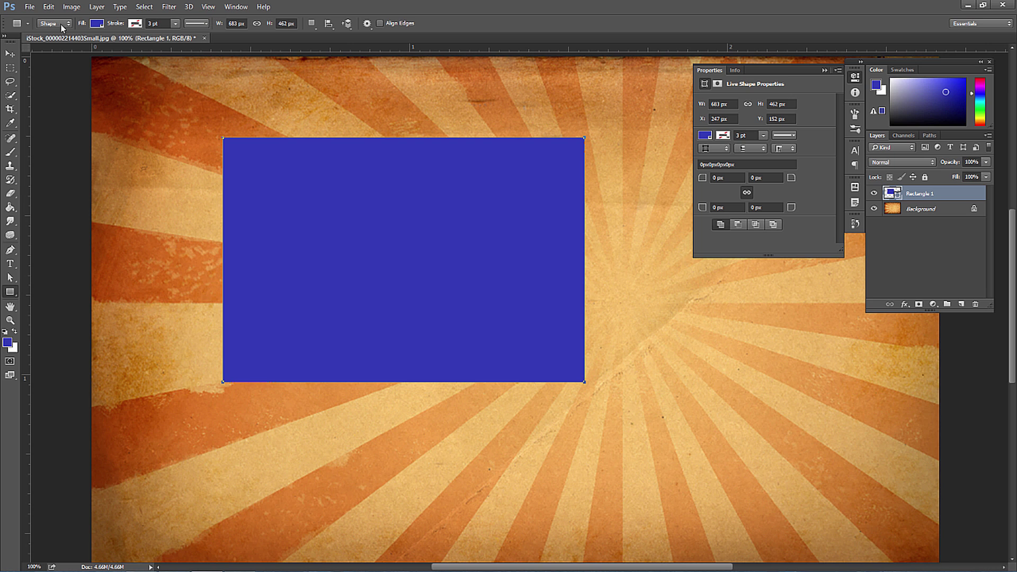
Try several solid fill colours on the rectangle, including yellow and red, and settle on bright blue
{"action": "left_click", "coordinate": [96, 24]}
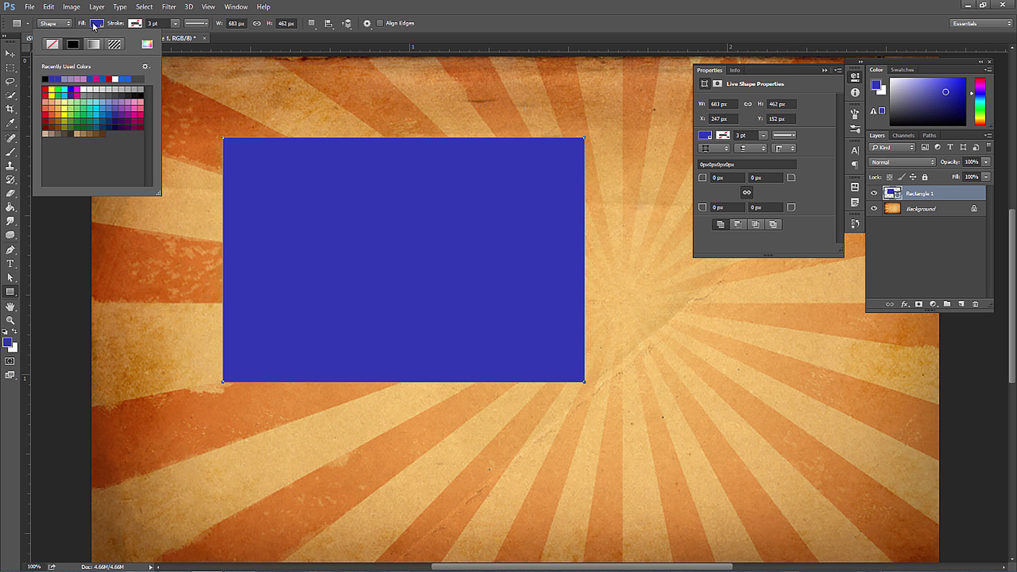
{"action": "left_click", "coordinate": [66, 89]}
{"action": "left_click", "coordinate": [72, 89]}
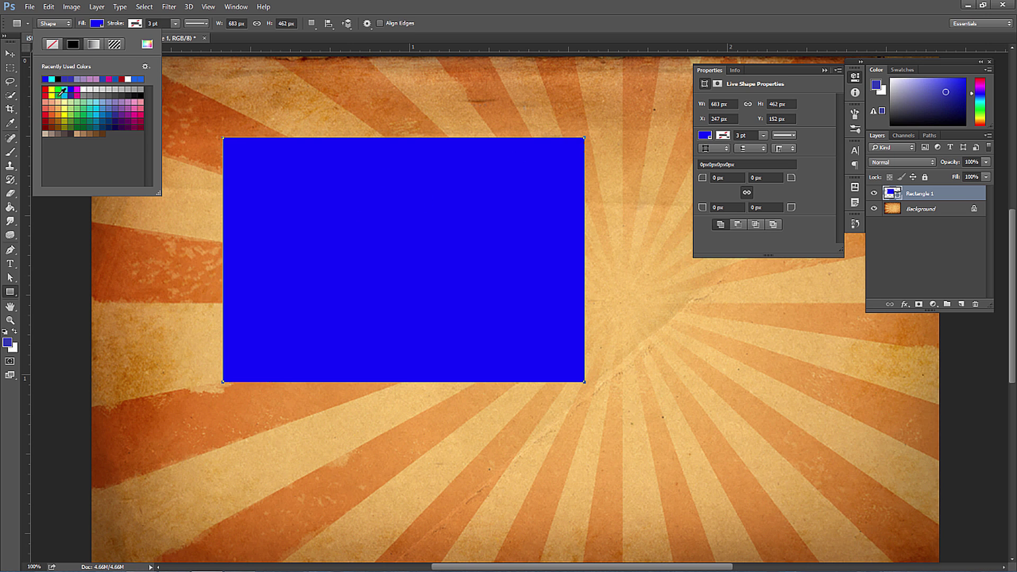
{"action": "left_click", "coordinate": [51, 88]}
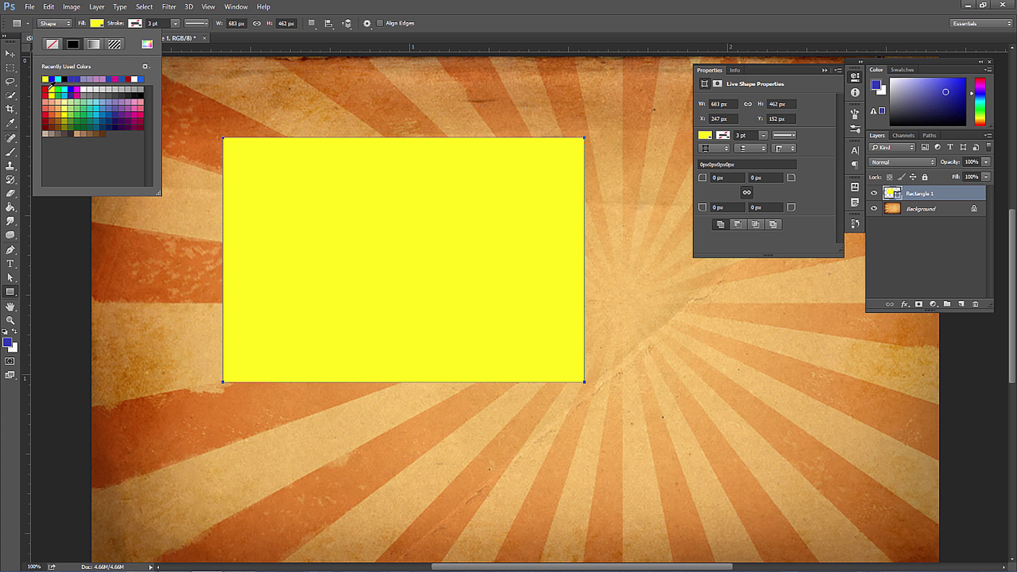
{"action": "left_click", "coordinate": [45, 89]}
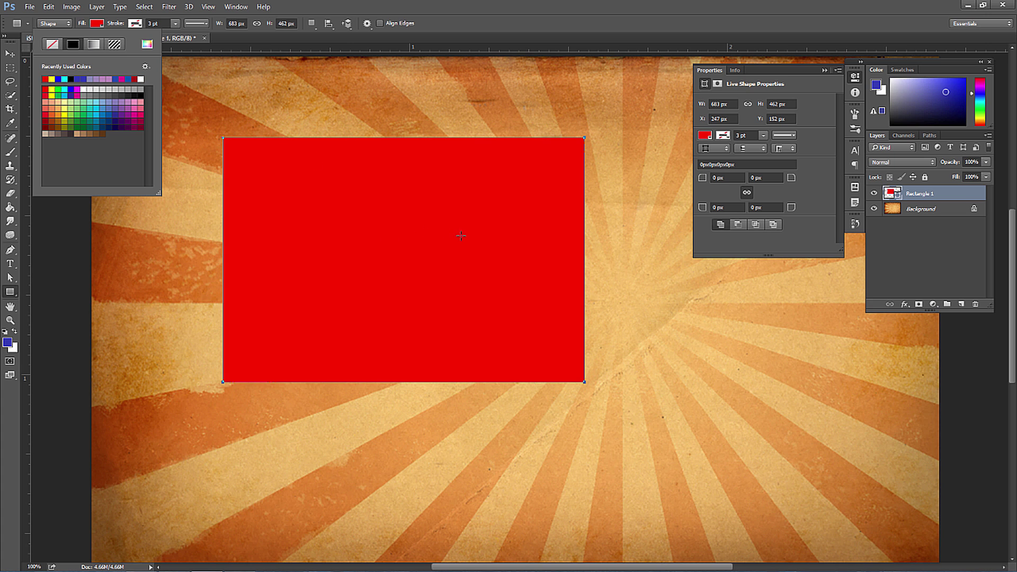
{"action": "left_click", "coordinate": [72, 88]}
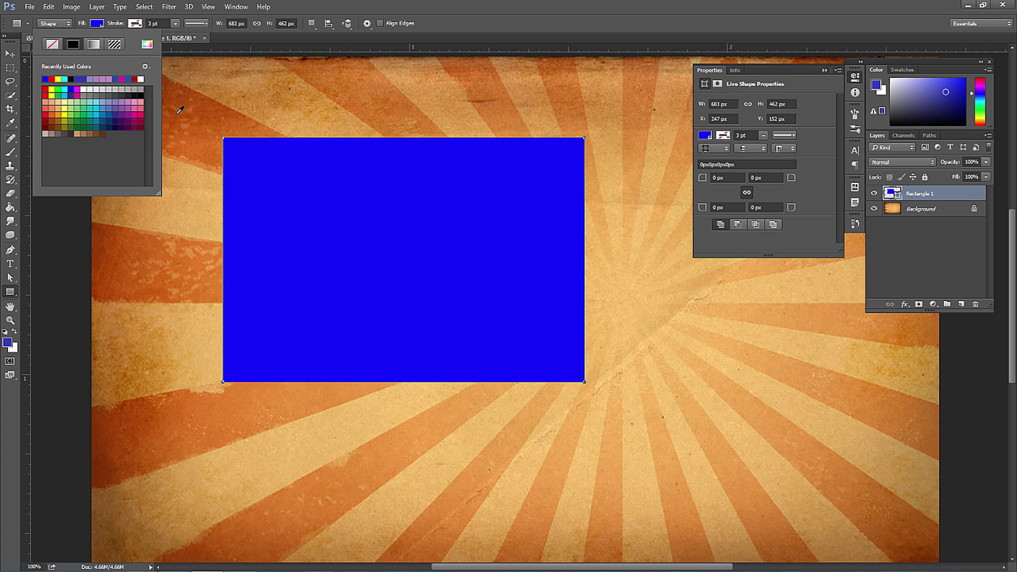
Try a blue-to-transparent gradient fill and a diagonal-line pattern fill on the rectangle
{"action": "left_click", "coordinate": [93, 44]}
{"action": "left_click", "coordinate": [67, 83]}
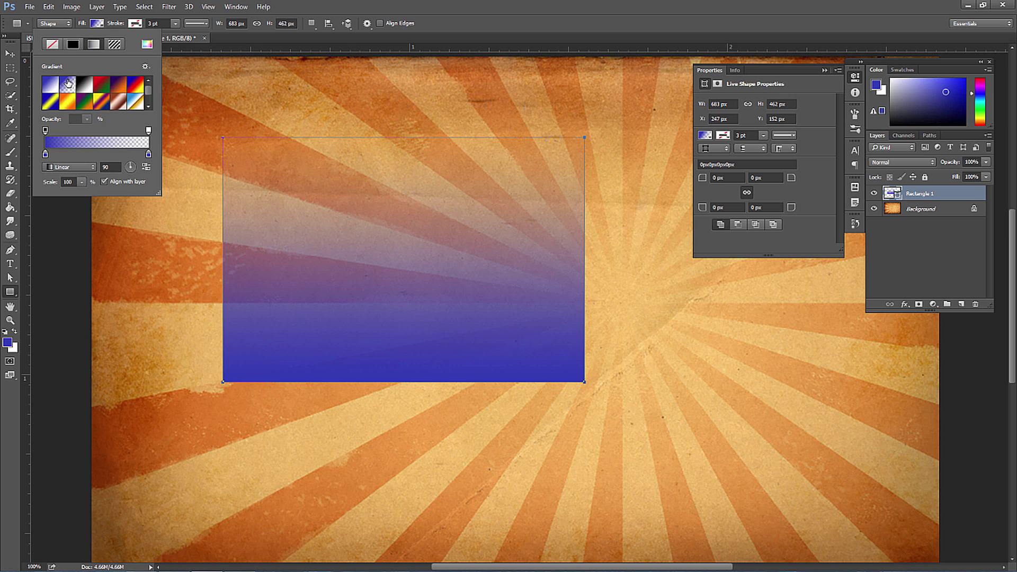
{"action": "left_click", "coordinate": [115, 44]}
{"action": "left_click", "coordinate": [122, 85]}
{"action": "left_click", "coordinate": [136, 85]}
{"action": "left_click", "coordinate": [146, 67]}
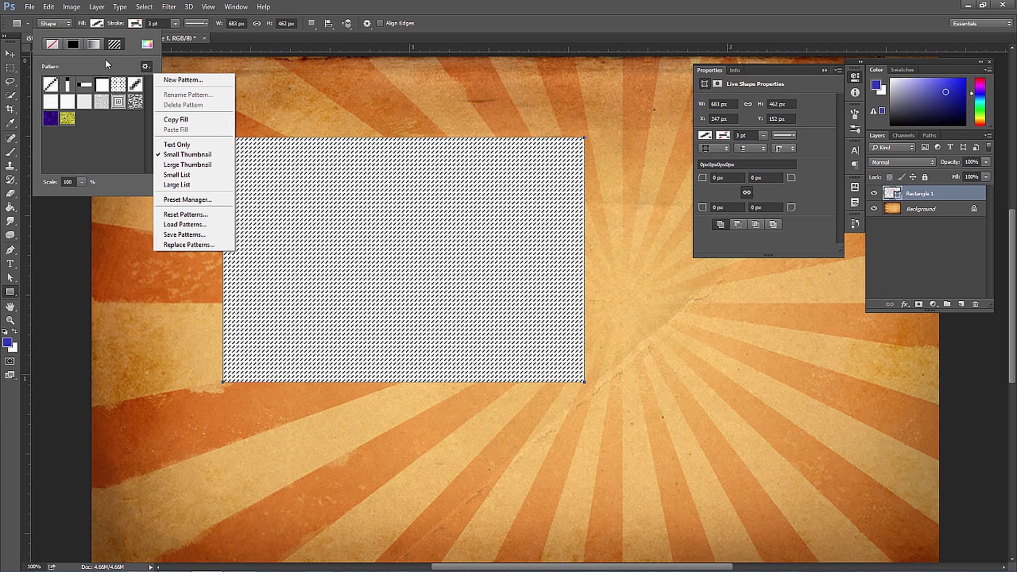
Return the rectangle to a solid fill using the recently used bright blue
{"action": "left_click", "coordinate": [77, 46]}
{"action": "left_click", "coordinate": [77, 46]}
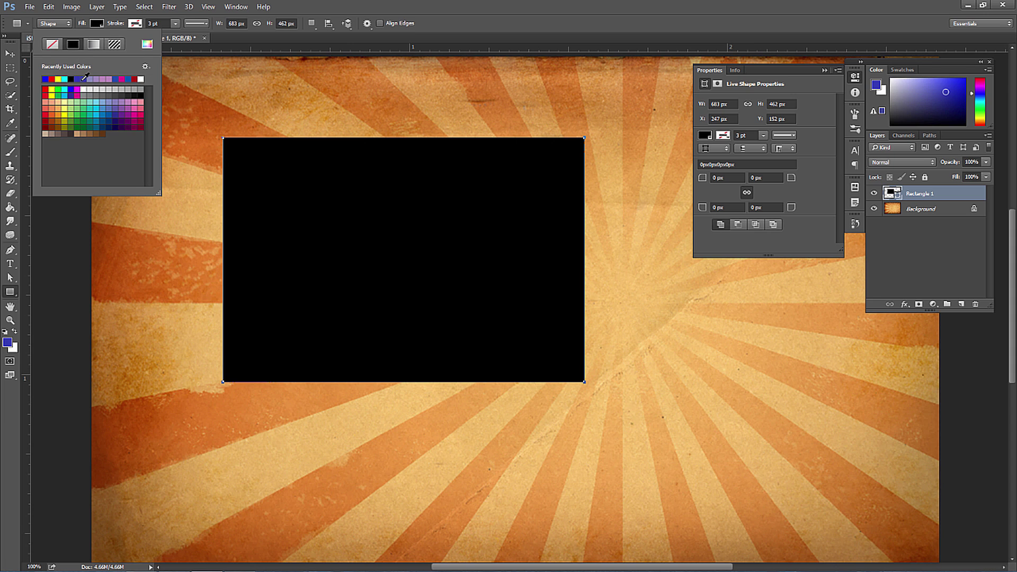
{"action": "left_click", "coordinate": [45, 79]}
Try a gradient and a black stroke on the rectangle, and settle on solid cyan
{"action": "left_click", "coordinate": [136, 23]}
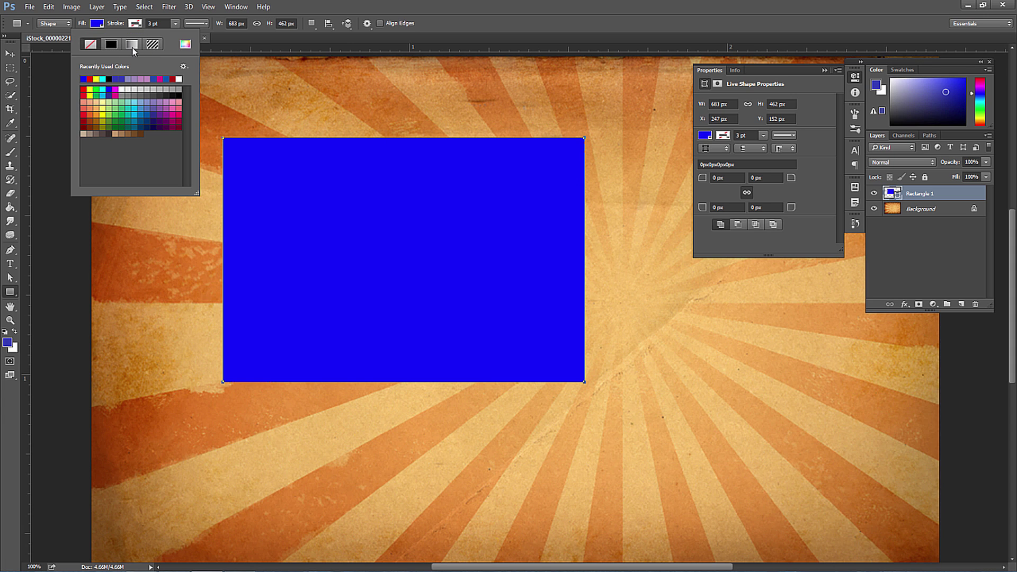
{"action": "left_click", "coordinate": [132, 47]}
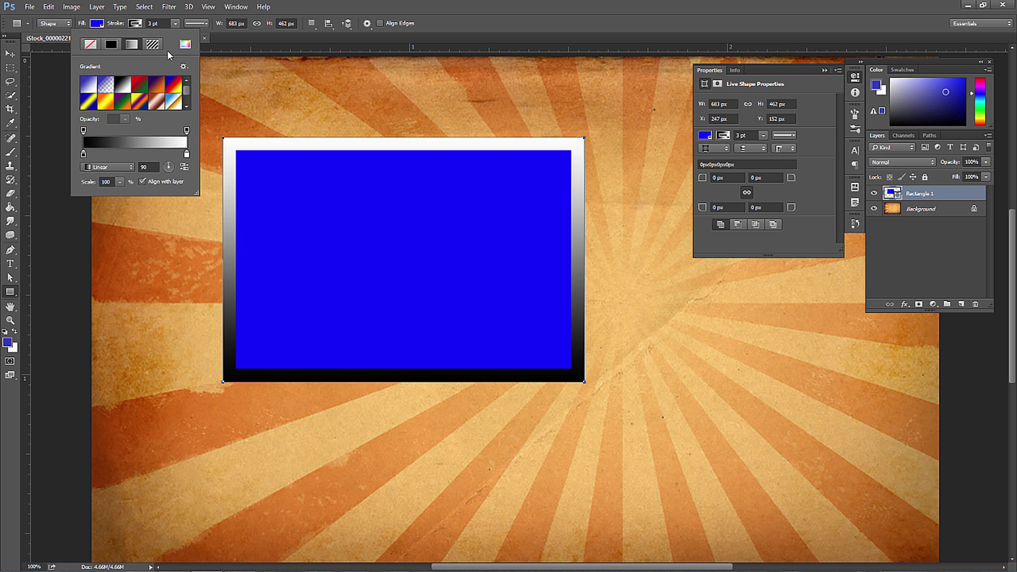
{"action": "left_click", "coordinate": [112, 44]}
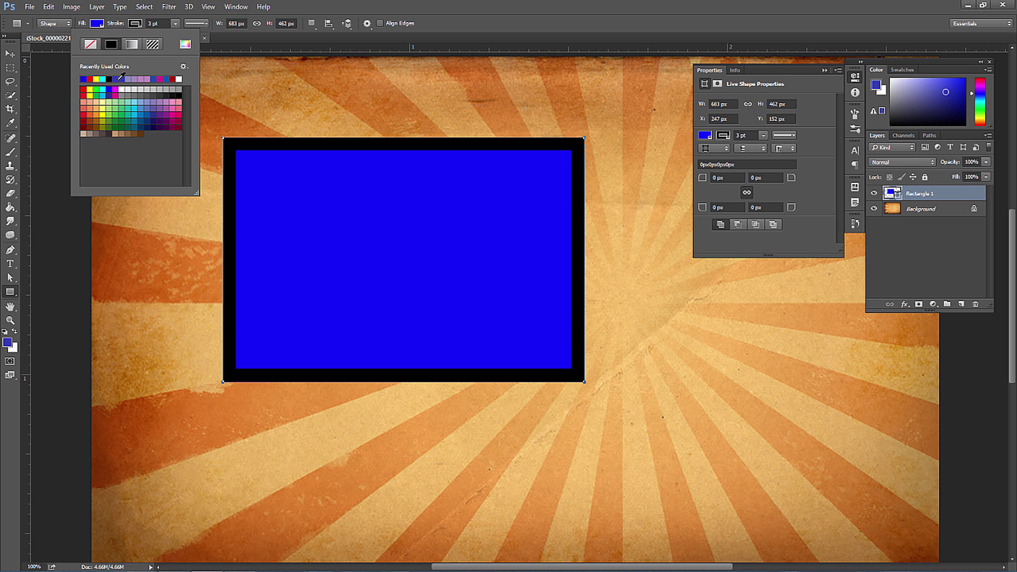
{"action": "left_click", "coordinate": [95, 79]}
{"action": "left_click", "coordinate": [102, 79]}
Increase the rectangle's stroke width to about 4.77 pt
{"action": "left_click", "coordinate": [175, 23]}
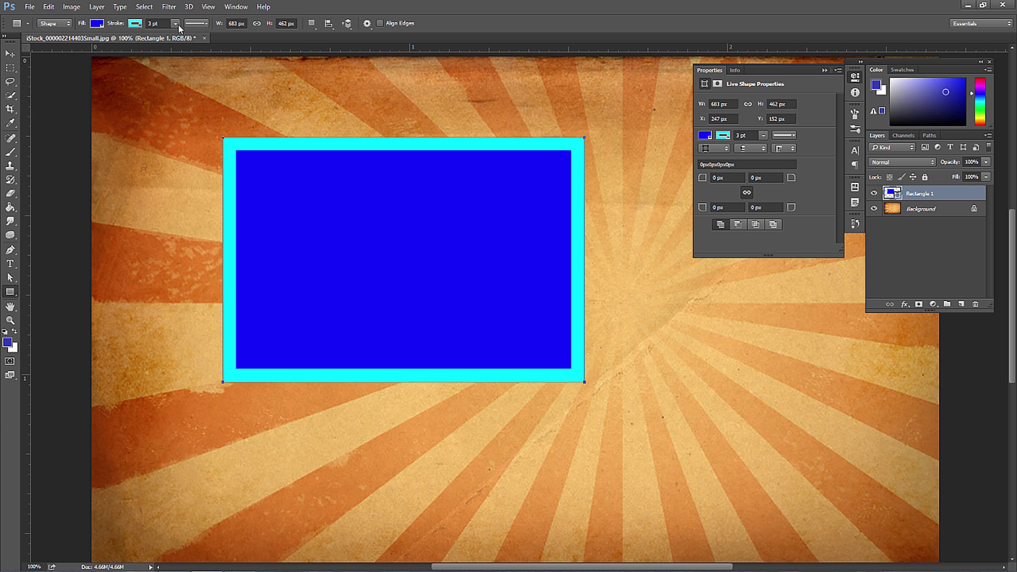
{"action": "left_click", "coordinate": [135, 25]}
{"action": "left_click", "coordinate": [175, 24]}
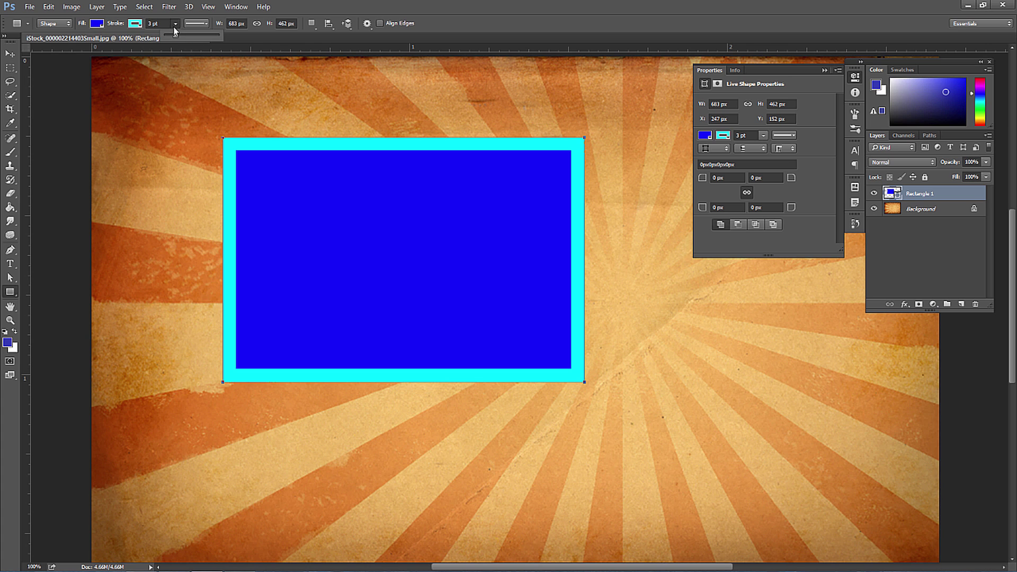
{"action": "left_click", "coordinate": [137, 25]}
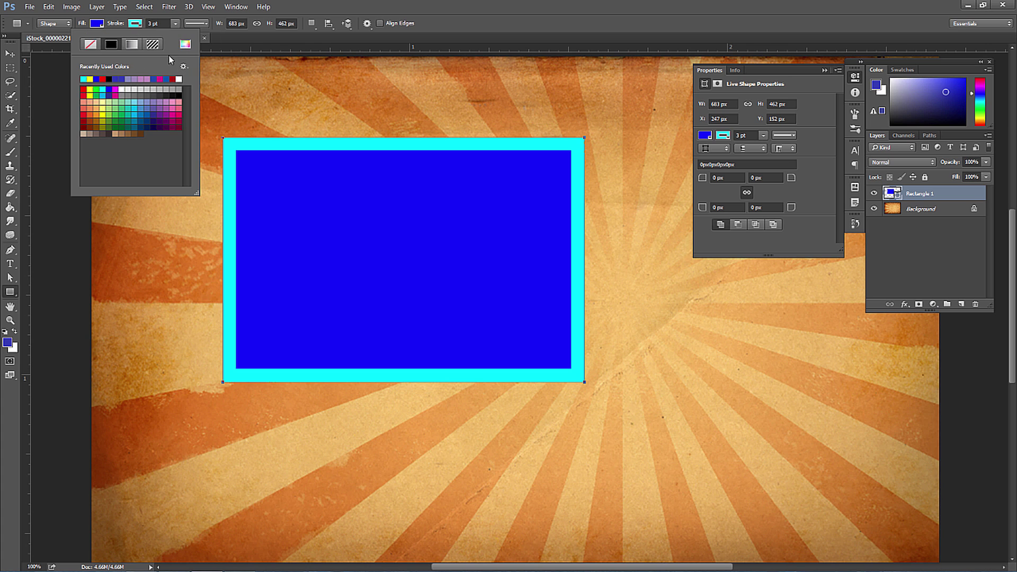
{"action": "left_click", "coordinate": [175, 24]}
{"action": "left_click_drag", "start_coordinate": [177, 34], "coordinate": [177, 37]}
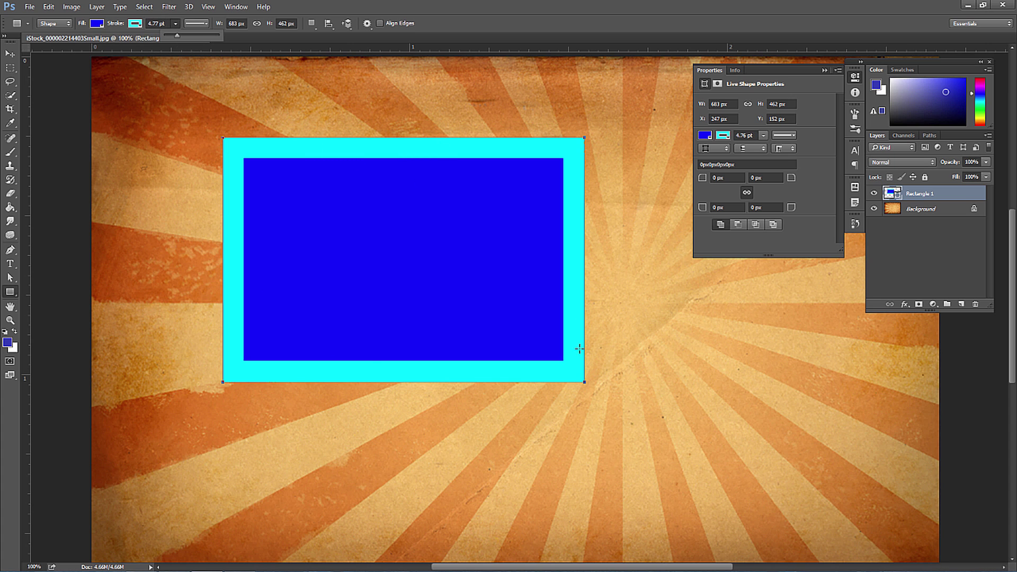
Try the dashed and dotted line types on the rectangle's stroke and go back to the solid line
{"action": "left_click", "coordinate": [196, 24]}
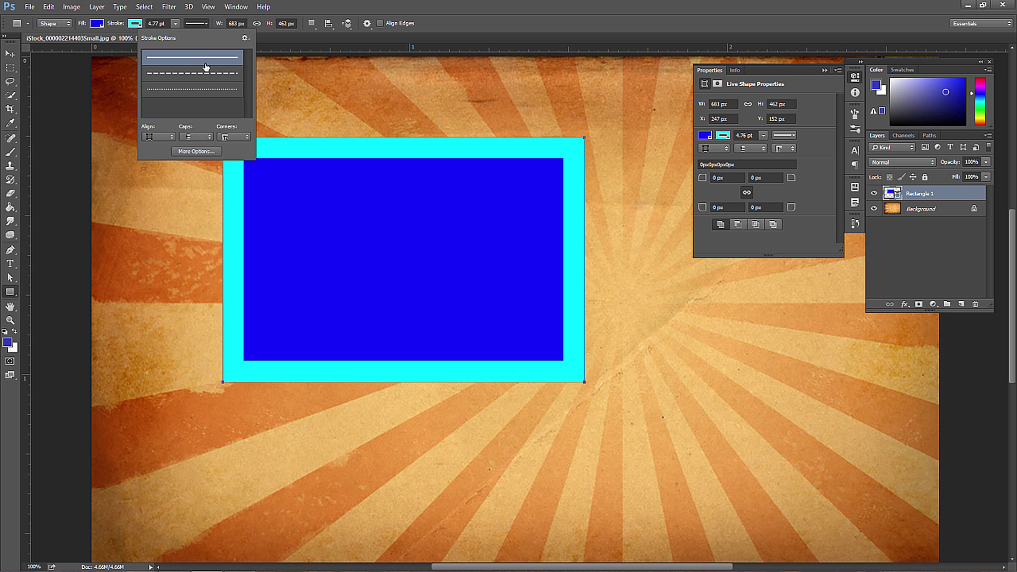
{"action": "left_click", "coordinate": [186, 76]}
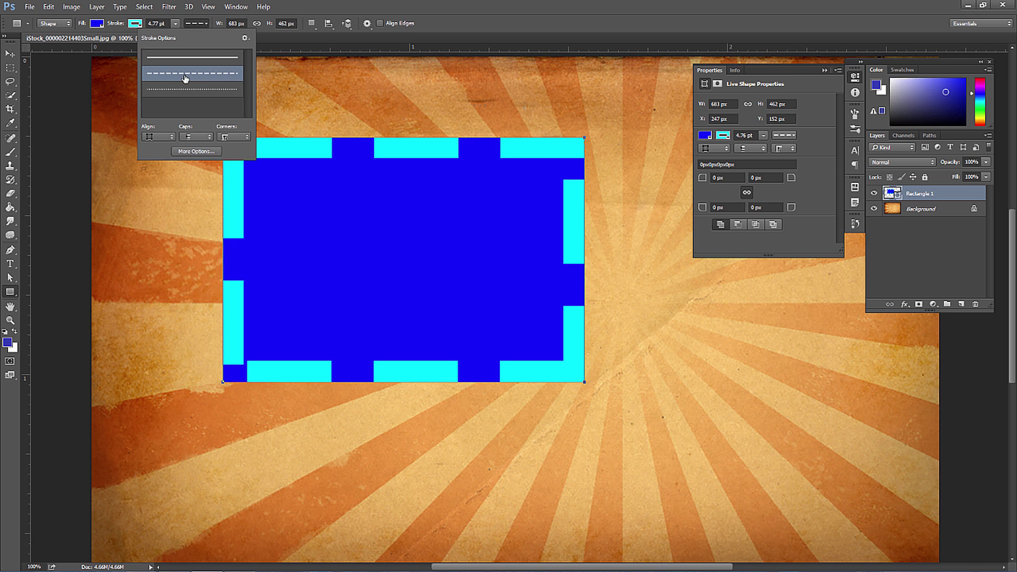
{"action": "left_click", "coordinate": [188, 91]}
{"action": "left_click", "coordinate": [190, 73]}
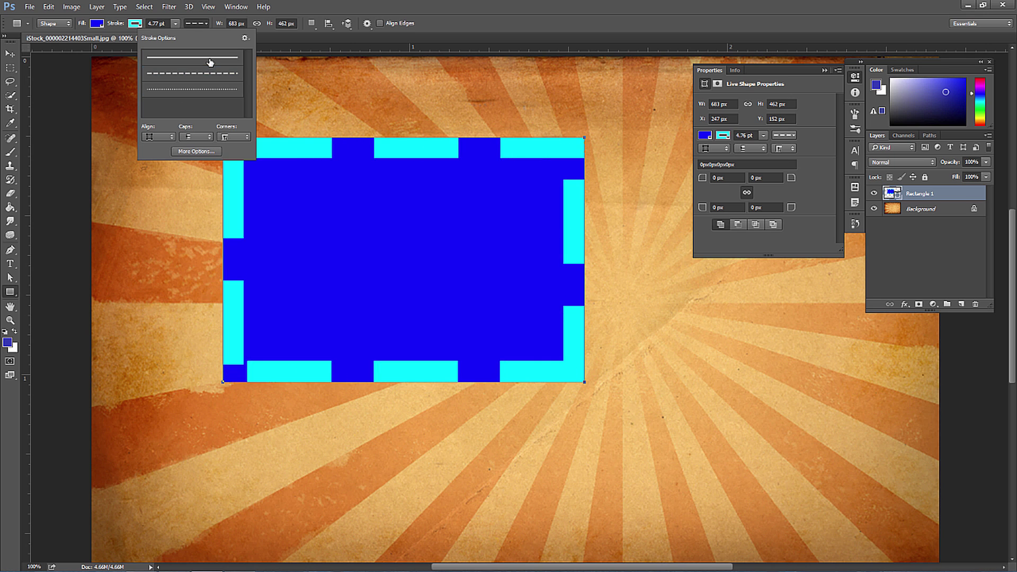
{"action": "left_click", "coordinate": [210, 62]}
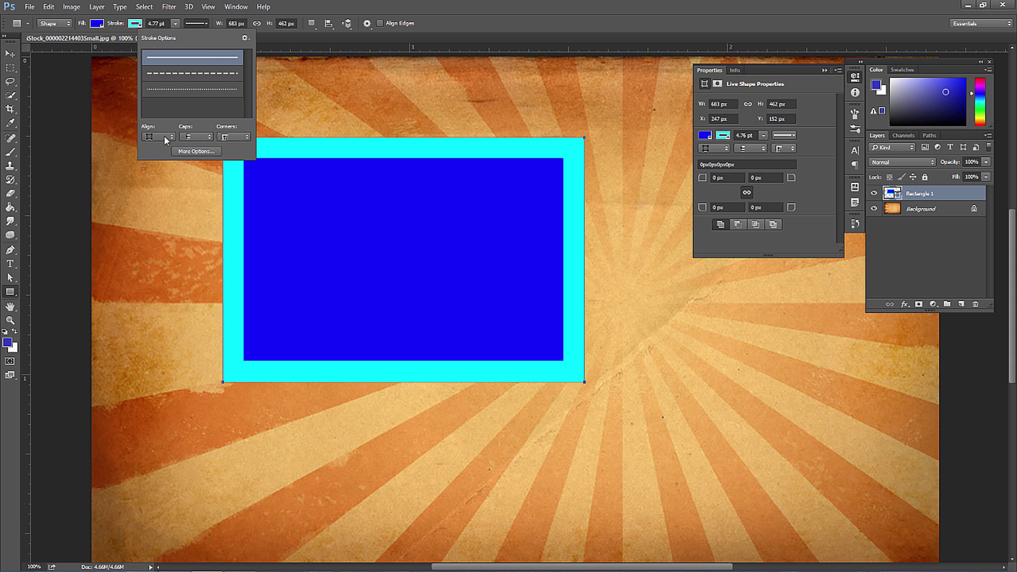
Try the inside, center and outside alignments on the rectangle's stroke, and settle on center
{"action": "left_click", "coordinate": [195, 138]}
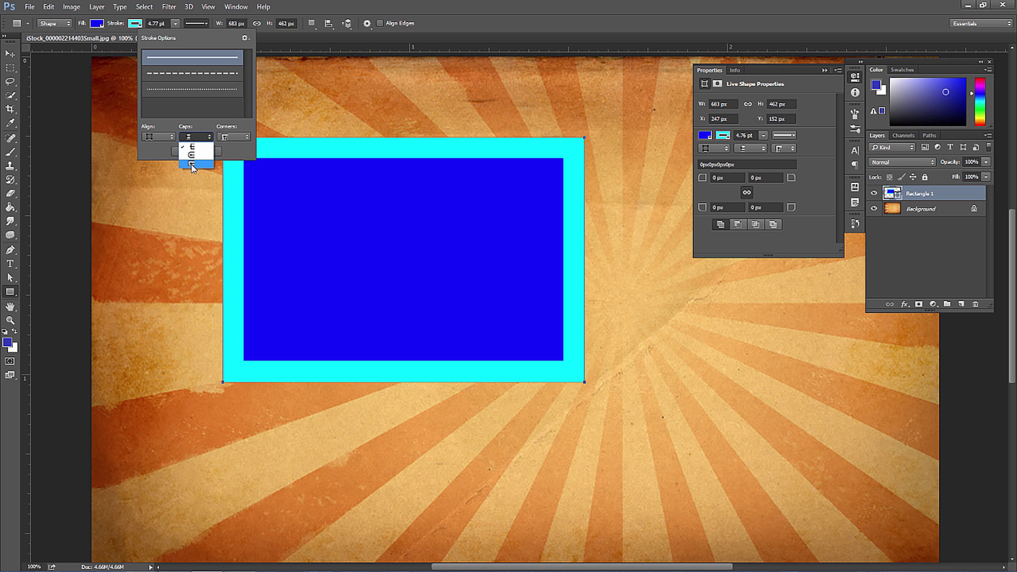
{"action": "left_click", "coordinate": [192, 165]}
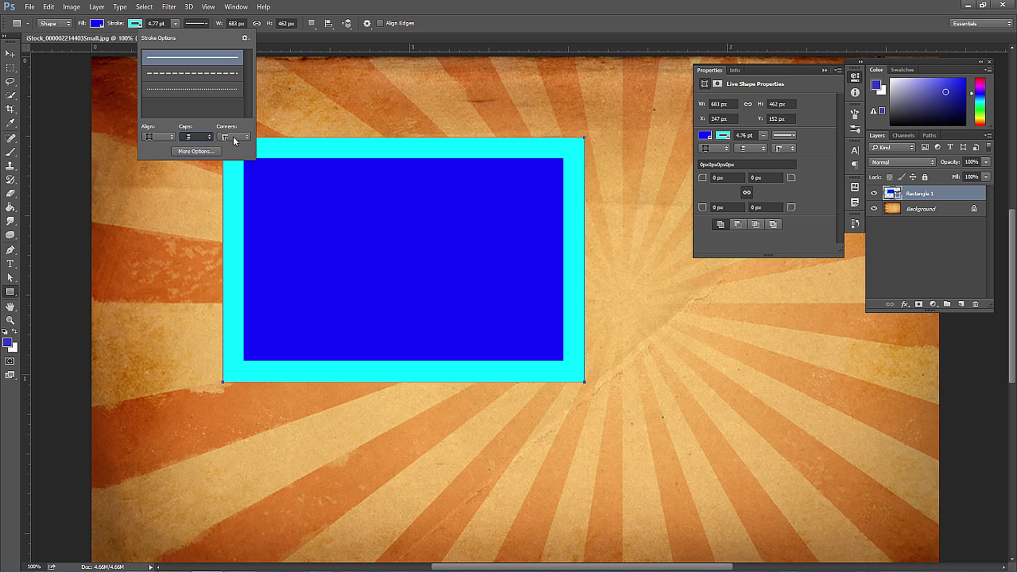
{"action": "left_click", "coordinate": [157, 137]}
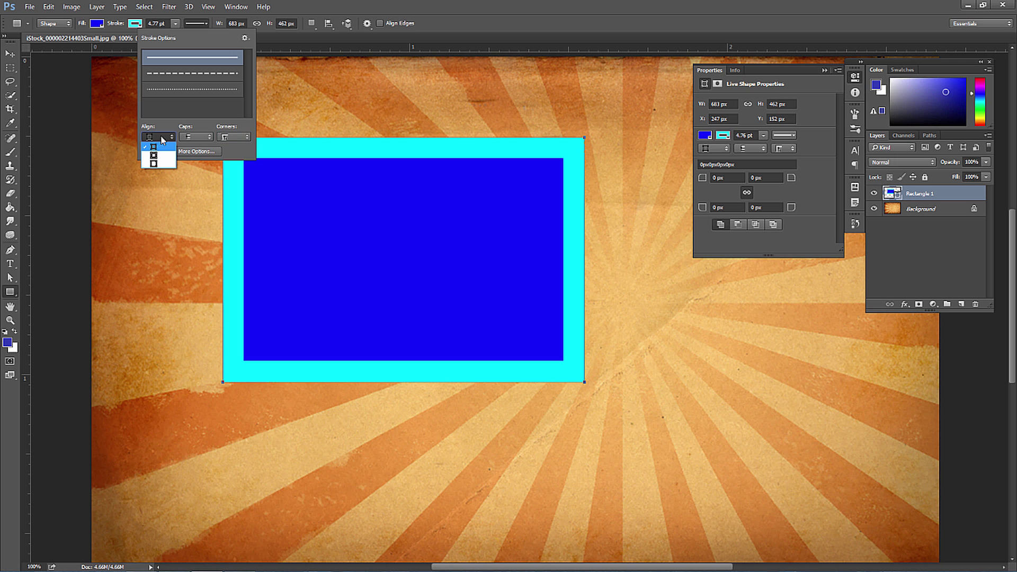
{"action": "left_click", "coordinate": [157, 156]}
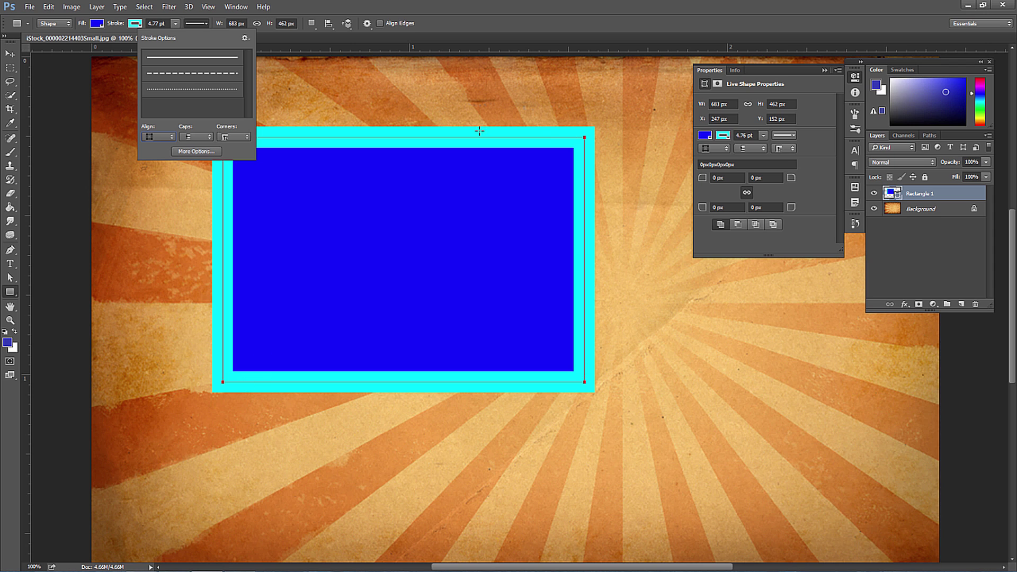
{"action": "left_click", "coordinate": [158, 136]}
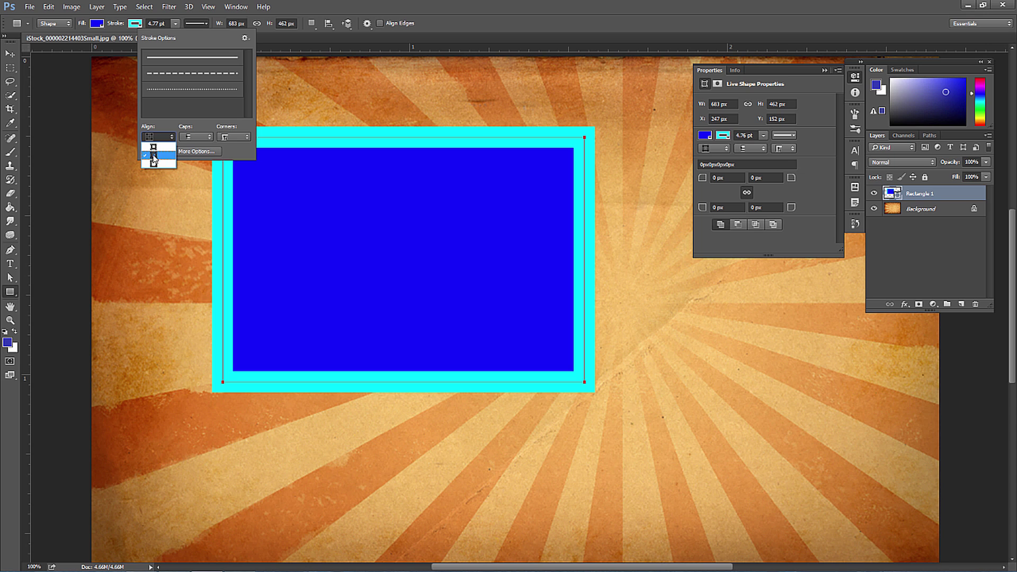
{"action": "left_click", "coordinate": [153, 148]}
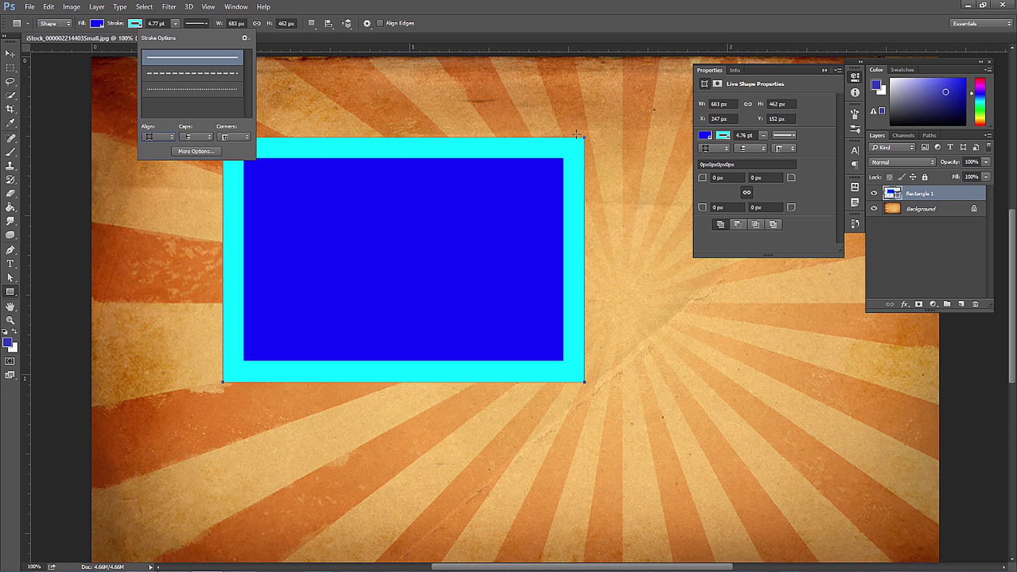
{"action": "left_click", "coordinate": [164, 137]}
{"action": "left_click", "coordinate": [154, 167]}
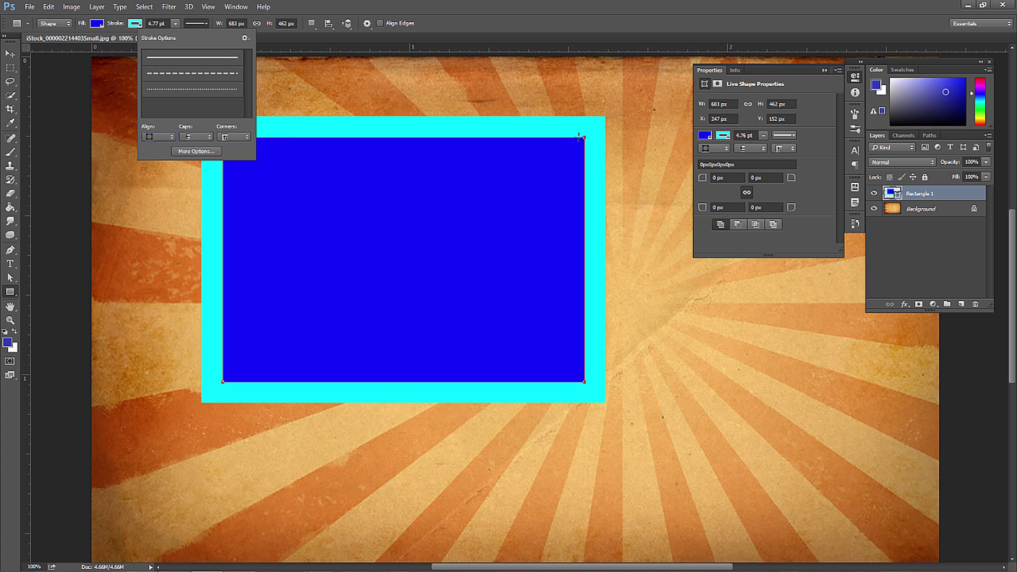
{"action": "left_click", "coordinate": [163, 138]}
{"action": "left_click", "coordinate": [157, 158]}
Try a custom dashed stroke with dash 4, gap 2, dash 6 and gap 4 on the rectangle, and cancel it
{"action": "left_click", "coordinate": [194, 152]}
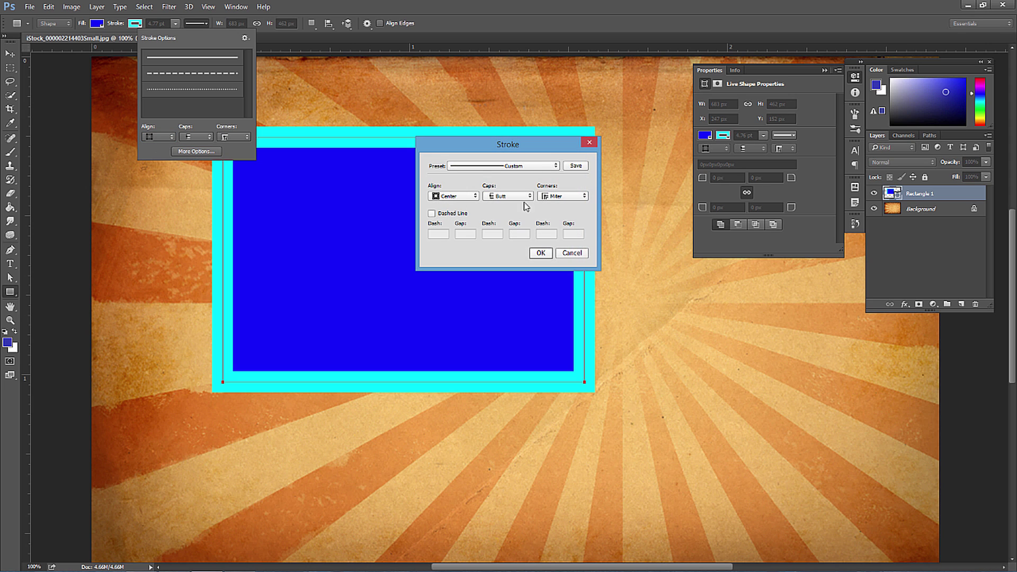
{"action": "left_click", "coordinate": [535, 166]}
{"action": "left_click", "coordinate": [503, 168]}
{"action": "left_click", "coordinate": [431, 213]}
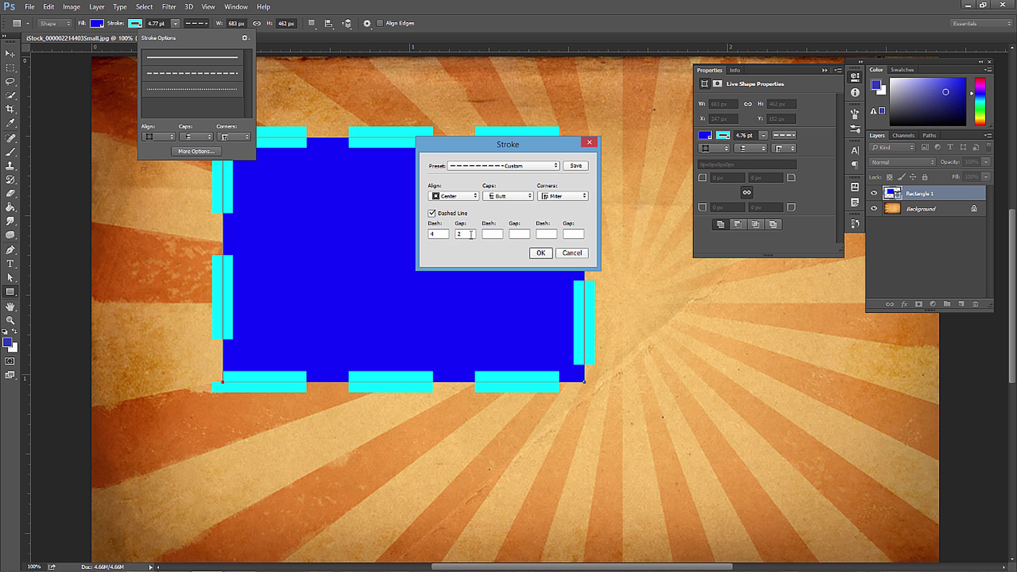
{"action": "double_click", "coordinate": [436, 234]}
{"action": "type", "text": "1"}
{"action": "left_click", "coordinate": [460, 233]}
{"action": "type", "text": "2"}
{"action": "left_click", "coordinate": [493, 234]}
{"action": "type", "text": "6"}
{"action": "left_click", "coordinate": [521, 234]}
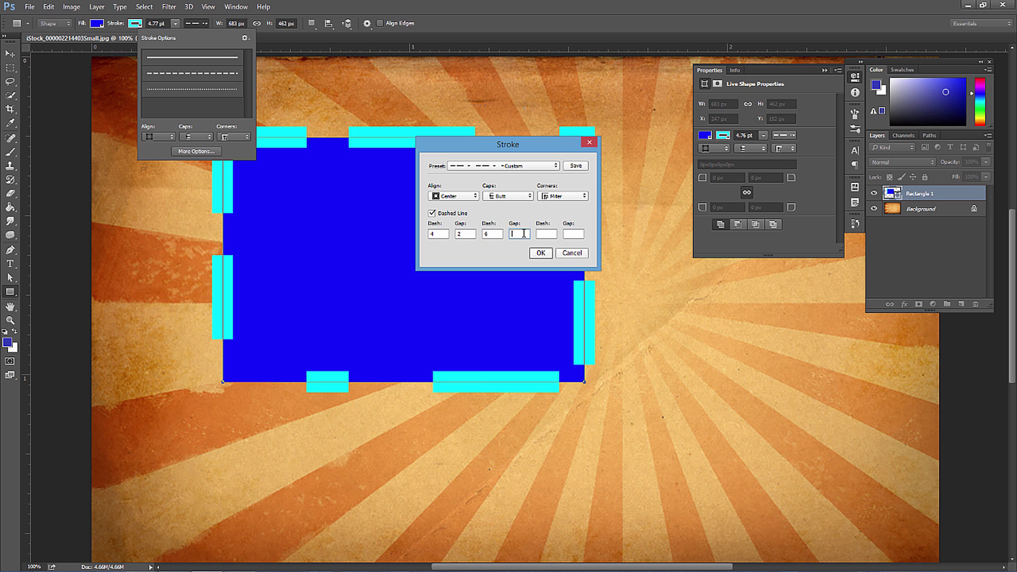
{"action": "type", "text": "4"}
{"action": "key", "text": "Tab"}
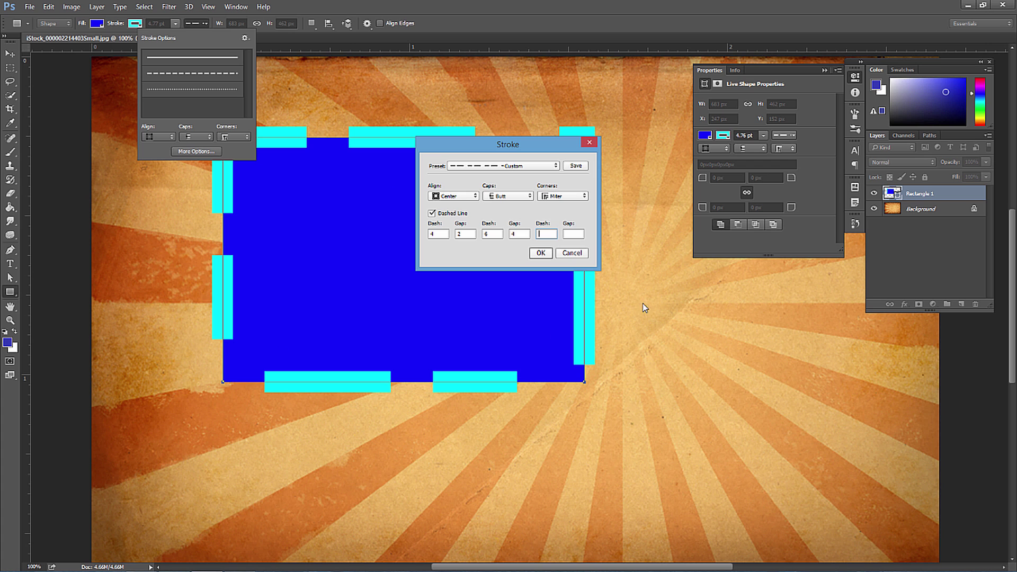
{"action": "left_click", "coordinate": [572, 253]}
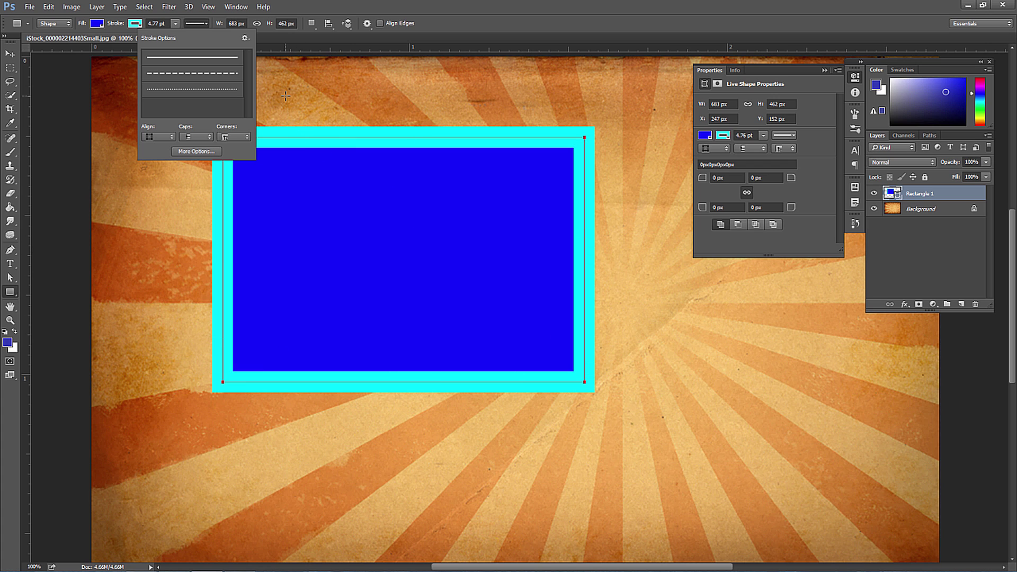
Set the rectangle's width to 400 px, and scale it proportionally to 200 px wide
{"action": "left_click", "coordinate": [235, 24]}
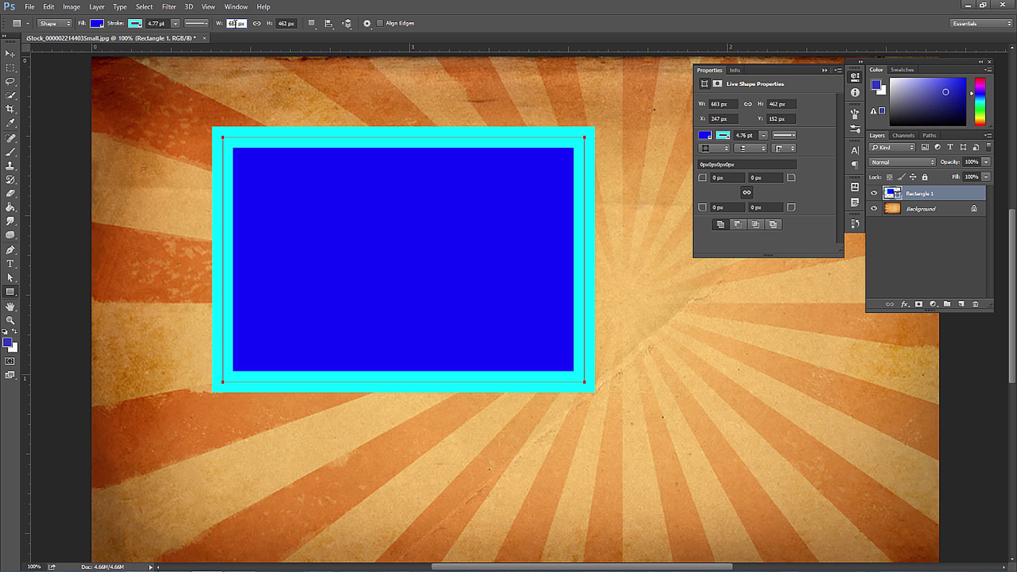
{"action": "type", "text": "400"}
{"action": "key", "text": "Return"}
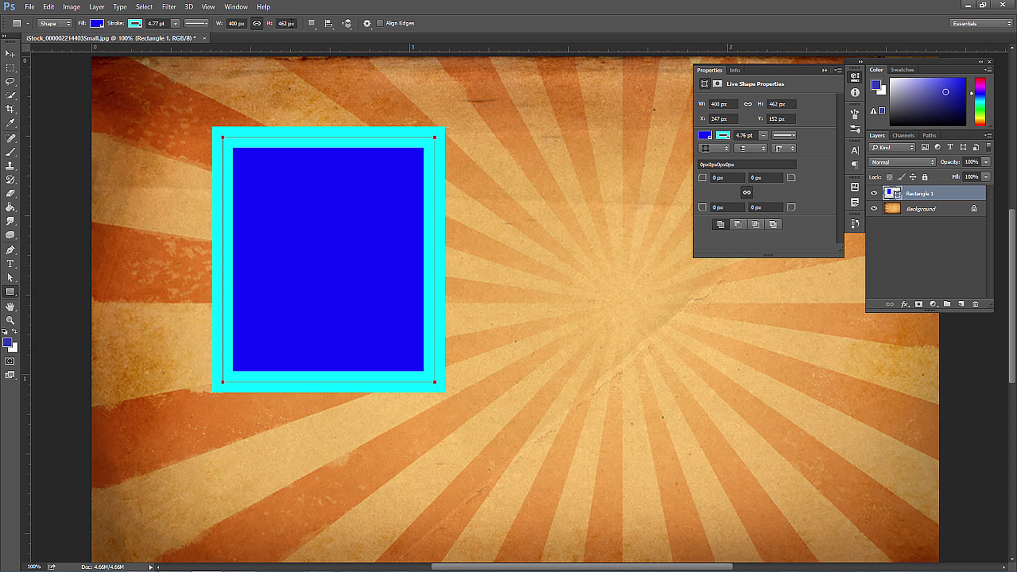
{"action": "double_click", "coordinate": [234, 23]}
{"action": "type", "text": "200"}
{"action": "key", "text": "Return"}
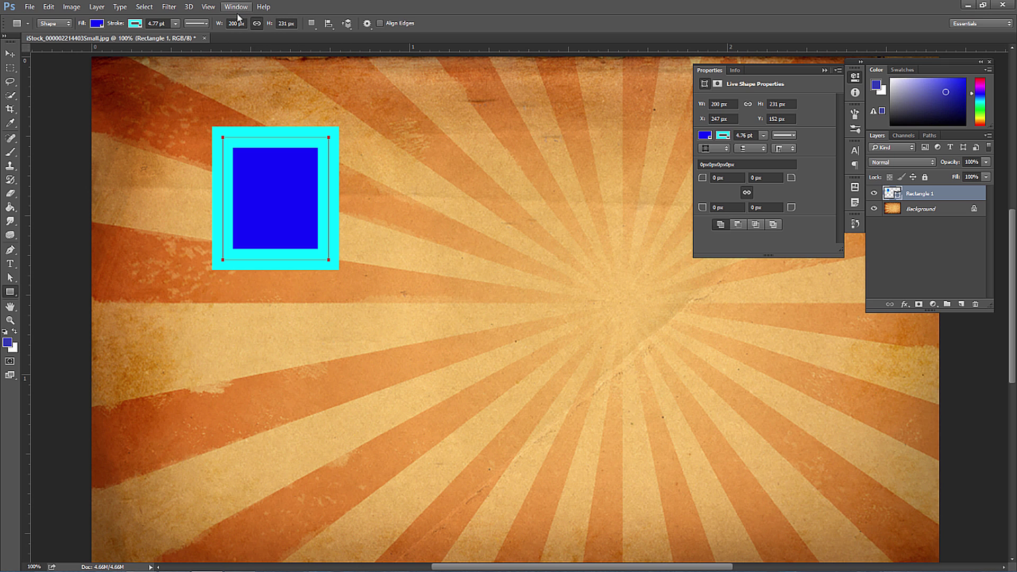
Unlink the rectangle's dimensions and make it a 400 by 400 px square
{"action": "left_click", "coordinate": [257, 24]}
{"action": "left_click", "coordinate": [257, 23]}
{"action": "left_click", "coordinate": [257, 23]}
{"action": "left_click", "coordinate": [290, 21]}
{"action": "type", "text": "4"}
{"action": "key", "text": "Return"}
{"action": "left_click", "coordinate": [236, 23]}
{"action": "type", "text": "400"}
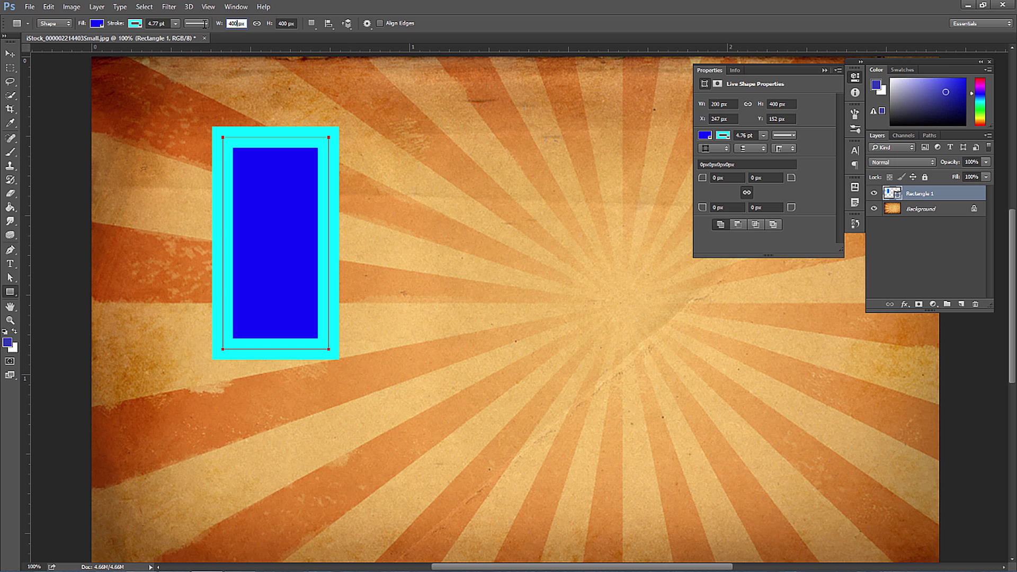
{"action": "key", "text": "Return"}
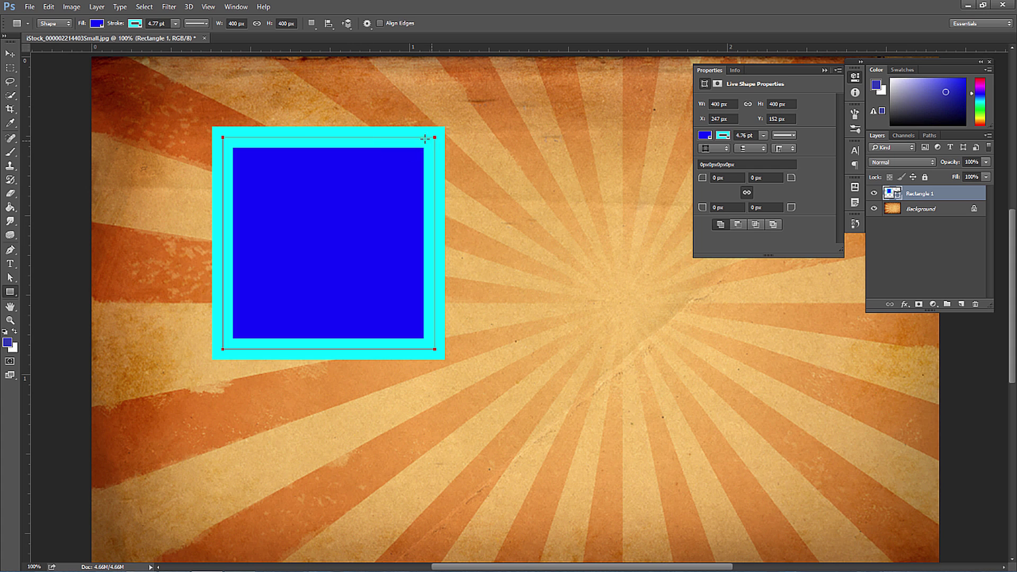
Scale the square proportionally to 500 px wide, and set only its height to 250 px
{"action": "left_click", "coordinate": [256, 24]}
{"action": "double_click", "coordinate": [234, 23]}
{"action": "type", "text": "500"}
{"action": "key", "text": "Return"}
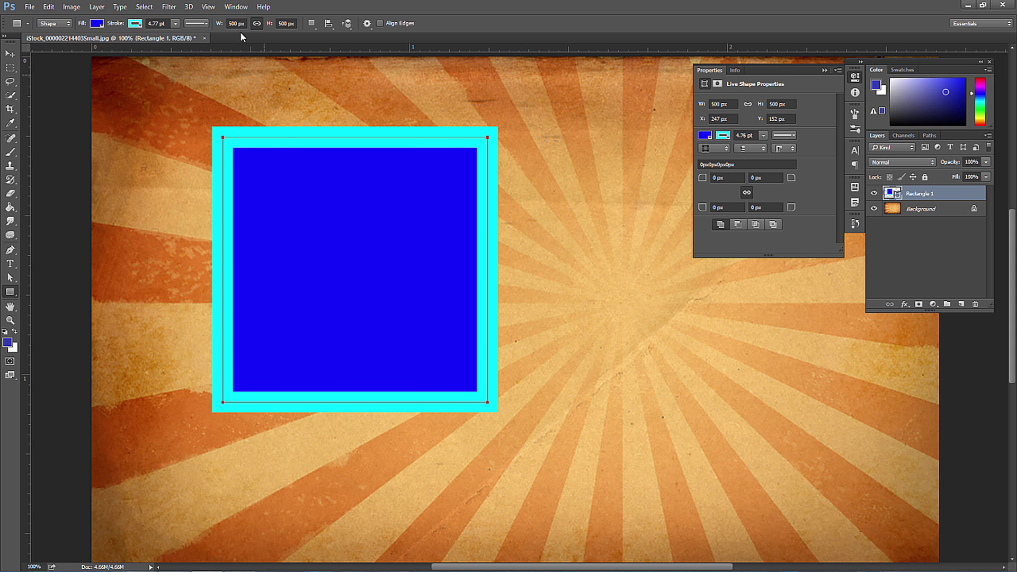
{"action": "left_click", "coordinate": [286, 23]}
{"action": "type", "text": "250"}
{"action": "key", "text": "Return"}
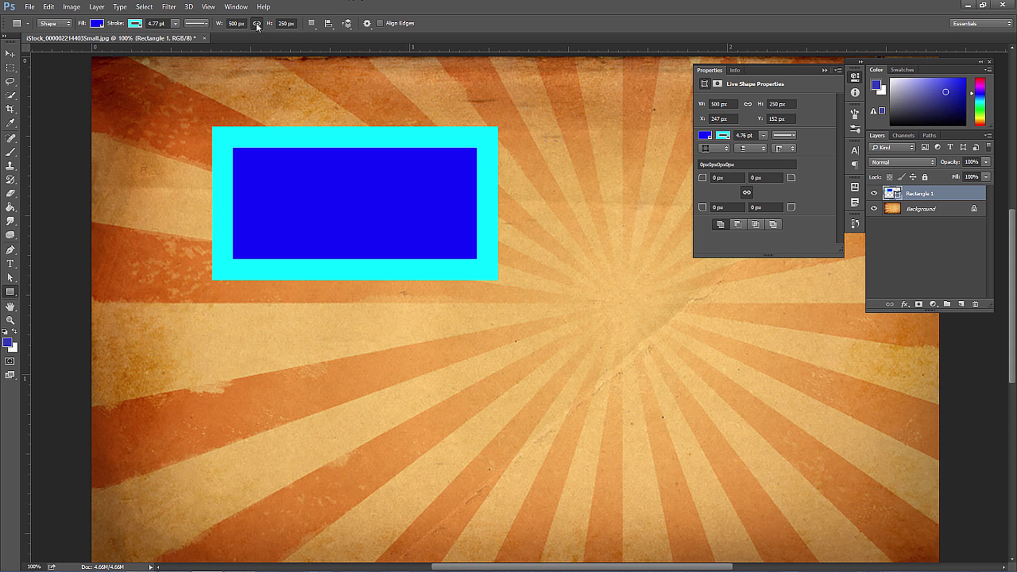
With the Direct Selection tool active, scale the rectangle proportionally to 1000 px wide
{"action": "left_click", "coordinate": [235, 23]}
{"action": "type", "text": "4"}
{"action": "key", "text": "Return"}
{"action": "left_click", "coordinate": [11, 267]}
{"action": "left_click", "coordinate": [11, 277]}
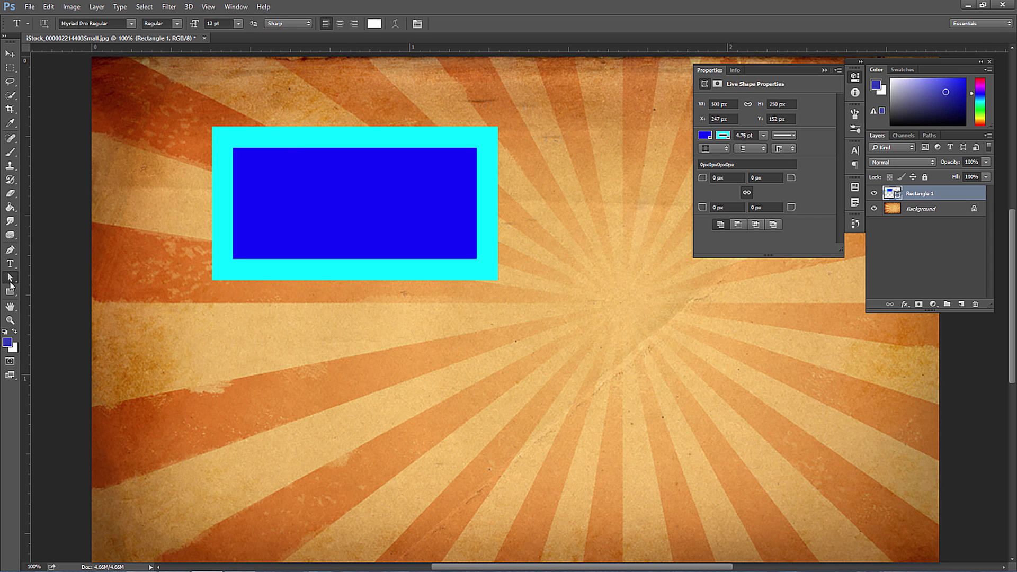
{"action": "double_click", "coordinate": [279, 24]}
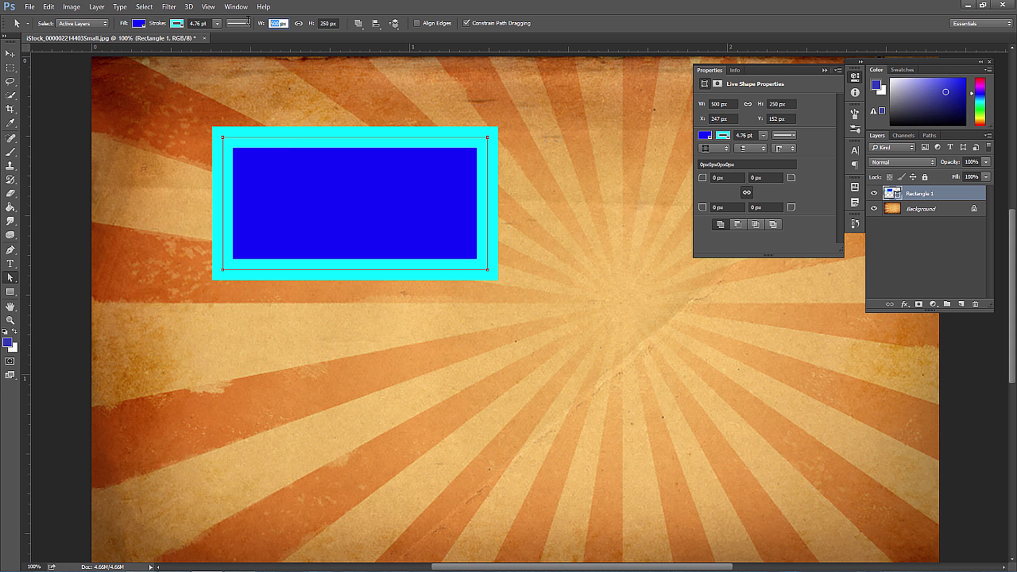
{"action": "type", "text": "1000"}
{"action": "key", "text": "Escape"}
{"action": "left_click", "coordinate": [299, 24]}
{"action": "double_click", "coordinate": [279, 23]}
{"action": "key", "text": "Return"}
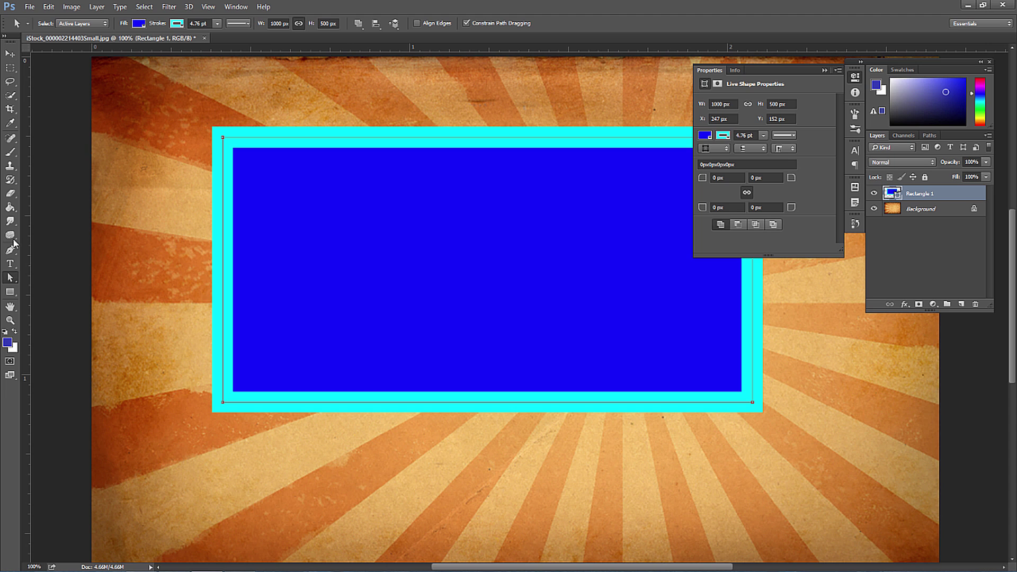
Draw a second rectangle on its own layer with the Rectangle tool, overlapping the large rectangle's upper-left corner
{"action": "left_click", "coordinate": [359, 25]}
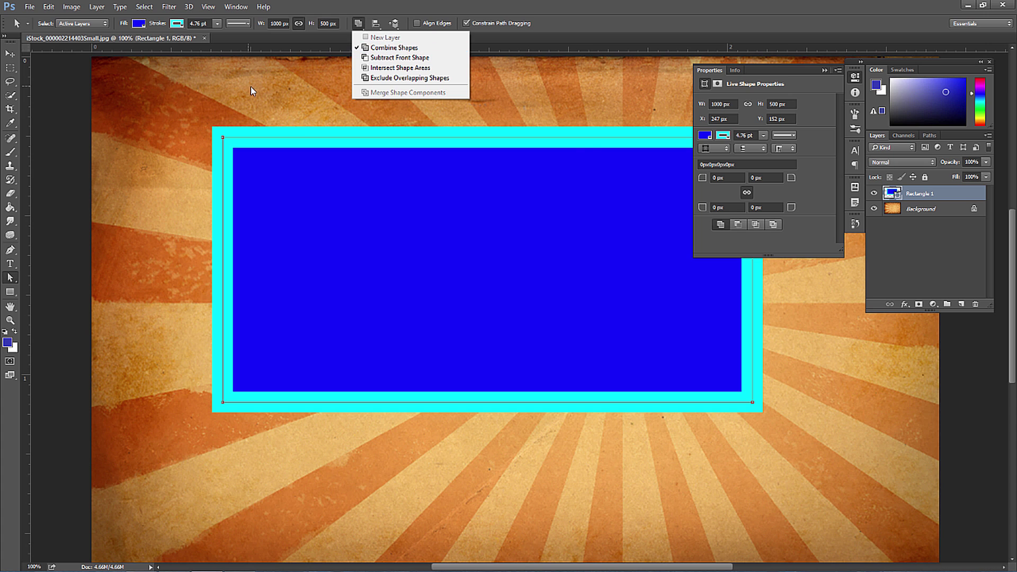
{"action": "left_click", "coordinate": [380, 49]}
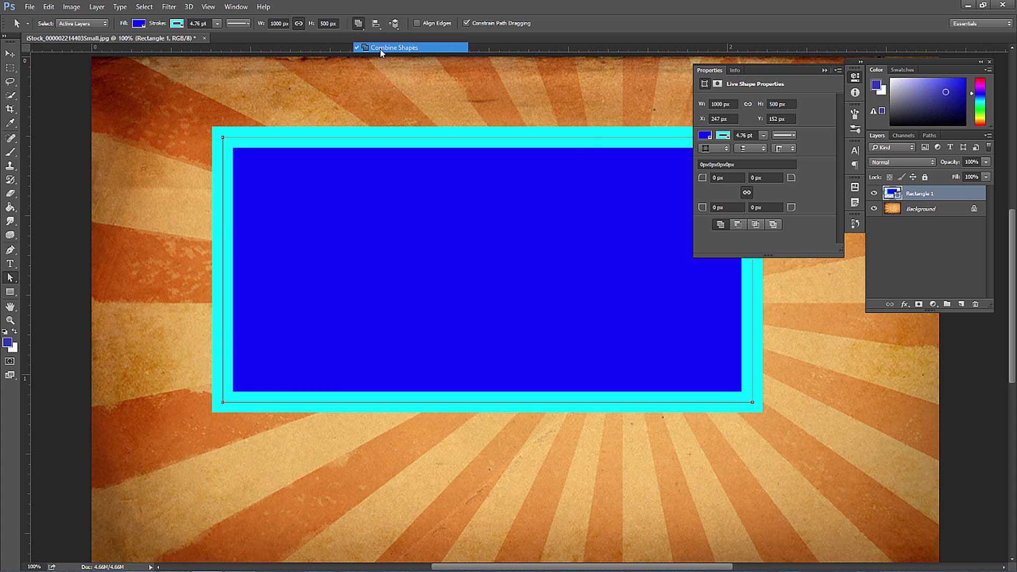
{"action": "left_click", "coordinate": [9, 291]}
{"action": "left_click_drag", "start_coordinate": [165, 94], "coordinate": [420, 274]}
Set the path operation to Combine Shapes and add five more overlapping rectangles to the second shape layer
{"action": "left_click", "coordinate": [311, 23]}
{"action": "left_click", "coordinate": [329, 46]}
{"action": "left_click_drag", "start_coordinate": [533, 103], "coordinate": [356, 206]}
{"action": "left_click_drag", "start_coordinate": [522, 279], "coordinate": [368, 169]}
{"action": "left_click_drag", "start_coordinate": [163, 241], "coordinate": [333, 380]}
{"action": "left_click_drag", "start_coordinate": [451, 366], "coordinate": [294, 217]}
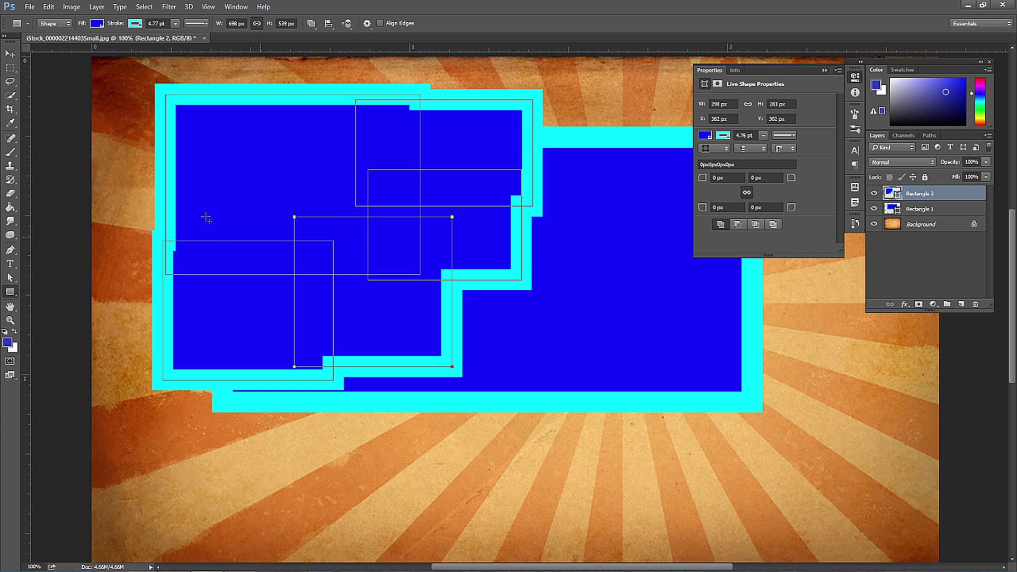
{"action": "left_click_drag", "start_coordinate": [114, 76], "coordinate": [275, 211]}
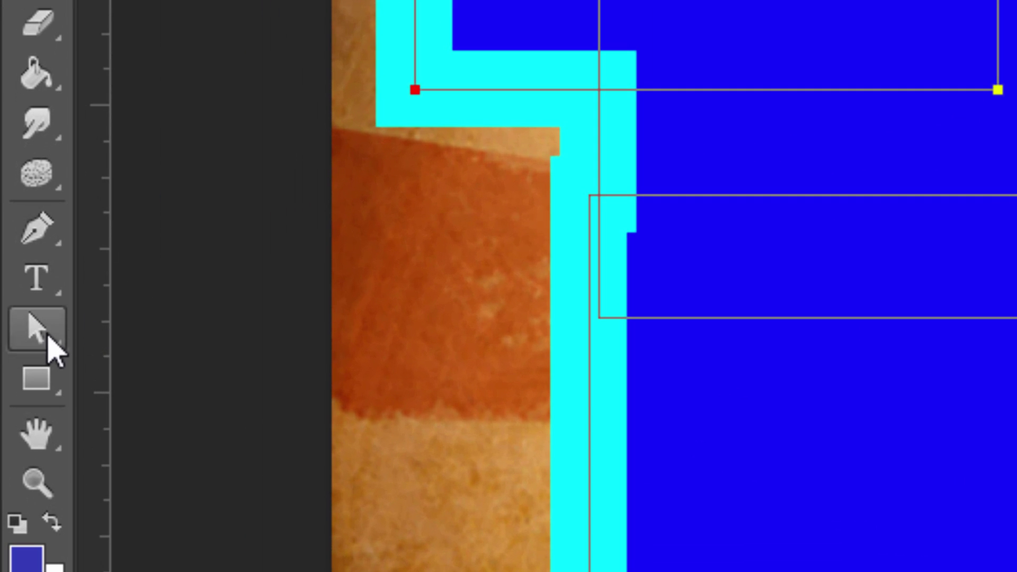
With the Path Selection tool, move the upper-left rectangle to the image corner and the lower-left rectangle down and outward
{"action": "left_click", "coordinate": [48, 339]}
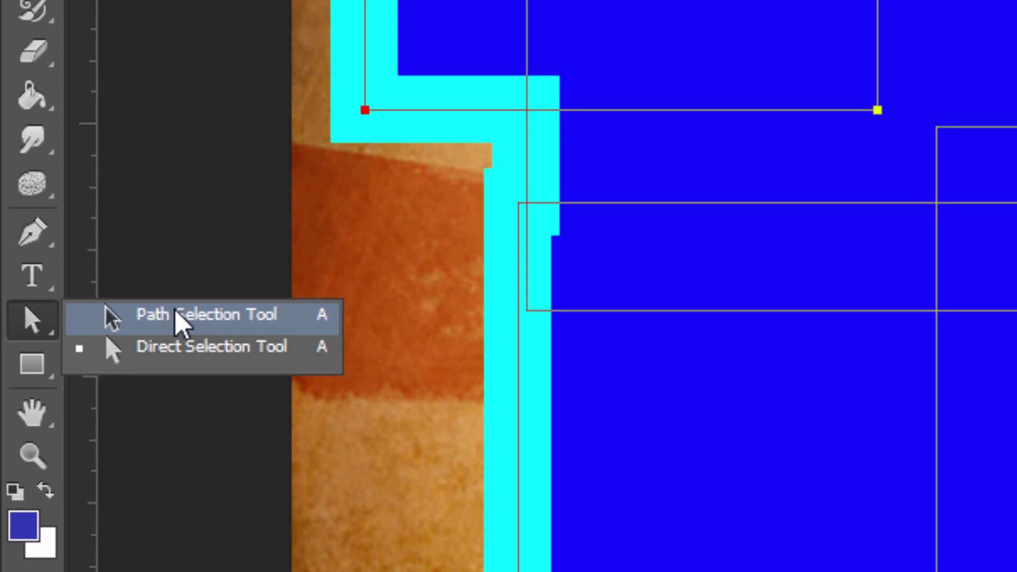
{"action": "left_click", "coordinate": [202, 321]}
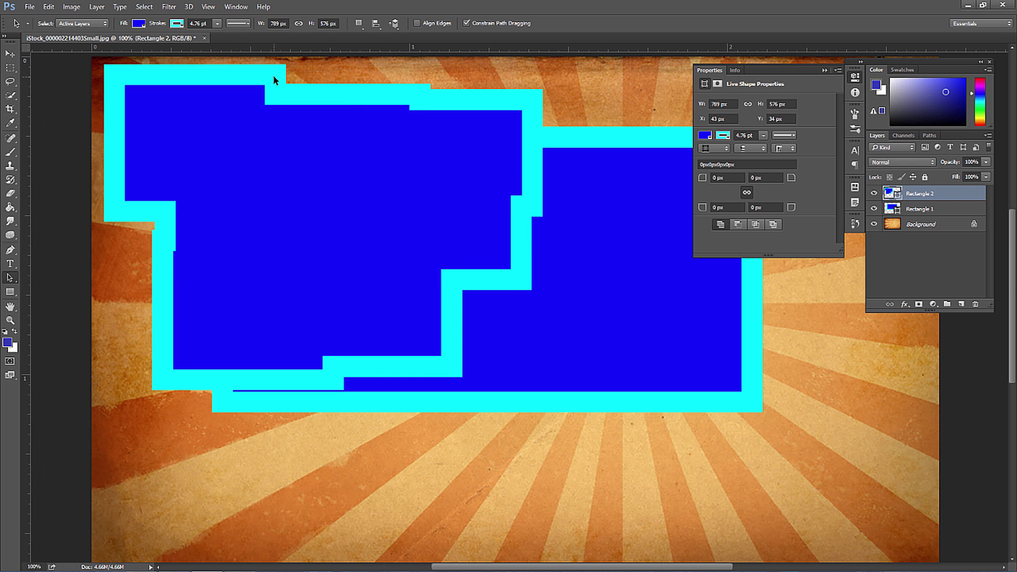
{"action": "left_click", "coordinate": [274, 79]}
{"action": "mouse_move", "coordinate": [275, 76]}
{"action": "left_mouse_down"}
{"action": "mouse_move", "coordinate": [409, 119]}
{"action": "mouse_move", "coordinate": [404, 127]}
{"action": "mouse_move", "coordinate": [297, 104]}
{"action": "mouse_move", "coordinate": [260, 70]}
{"action": "left_mouse_up"}
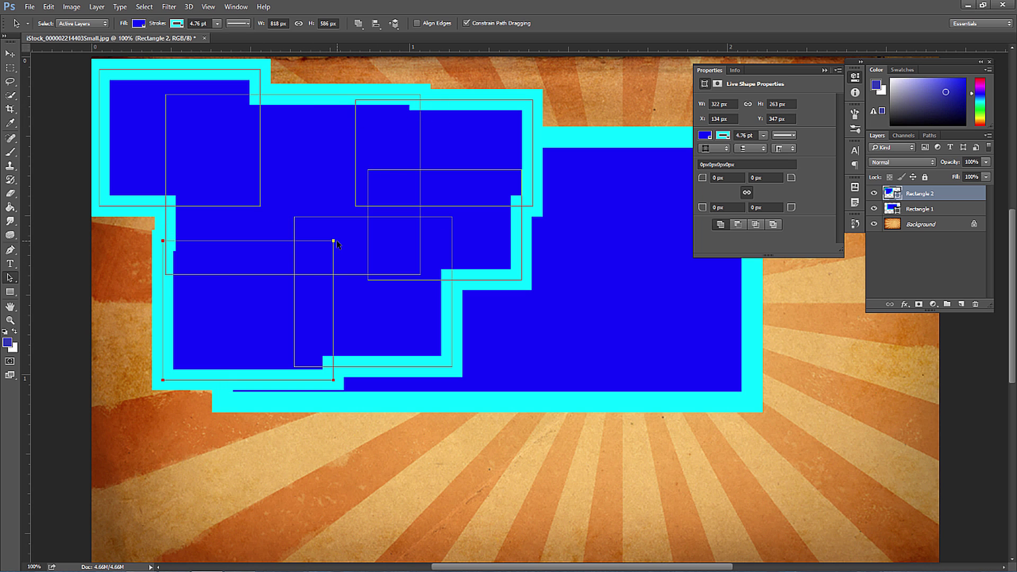
{"action": "left_click_drag", "start_coordinate": [333, 244], "coordinate": [311, 257]}
With the Direct Selection tool, move the lower-left rectangle's bottom-left anchor point inward, accepting conversion to a regular path
{"action": "right_click", "coordinate": [15, 283]}
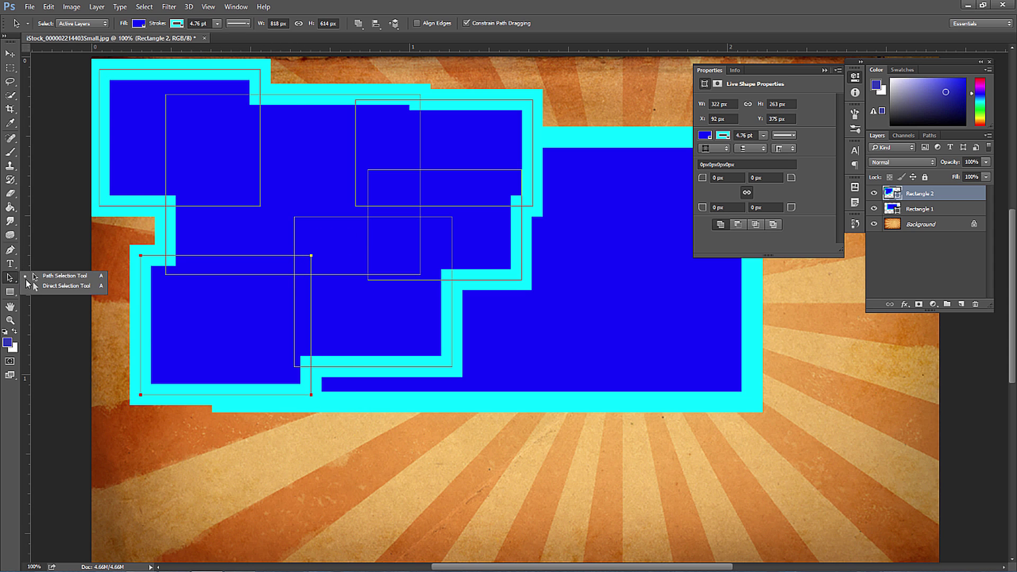
{"action": "left_click", "coordinate": [62, 287]}
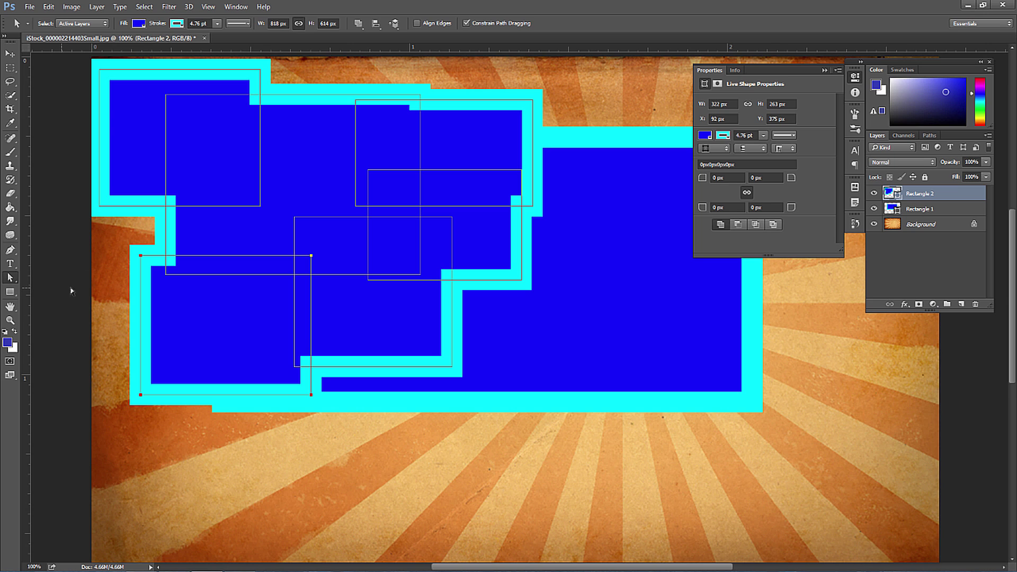
{"action": "left_click", "coordinate": [138, 395]}
{"action": "left_click", "coordinate": [141, 393]}
{"action": "left_click_drag", "start_coordinate": [141, 394], "coordinate": [191, 358]}
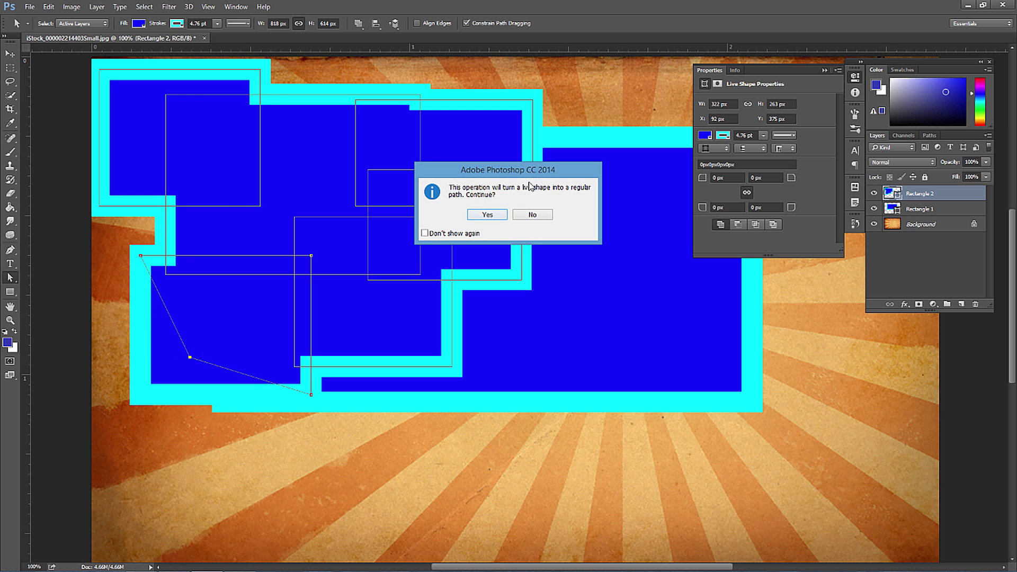
{"action": "left_click", "coordinate": [488, 215]}
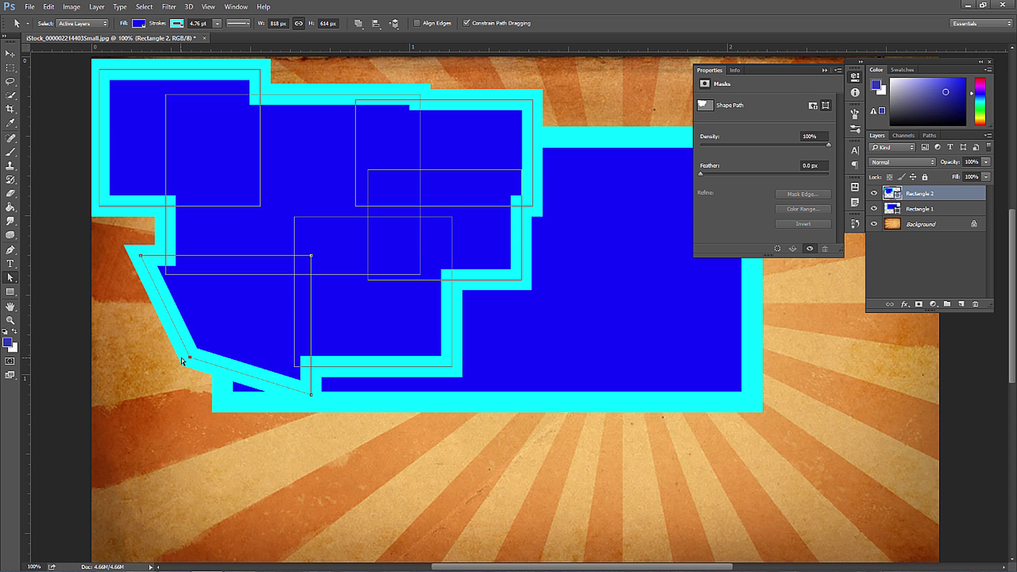
{"action": "mouse_move", "coordinate": [190, 360]}
{"action": "left_mouse_down"}
{"action": "mouse_move", "coordinate": [166, 375]}
{"action": "mouse_move", "coordinate": [193, 358]}
{"action": "left_mouse_up"}
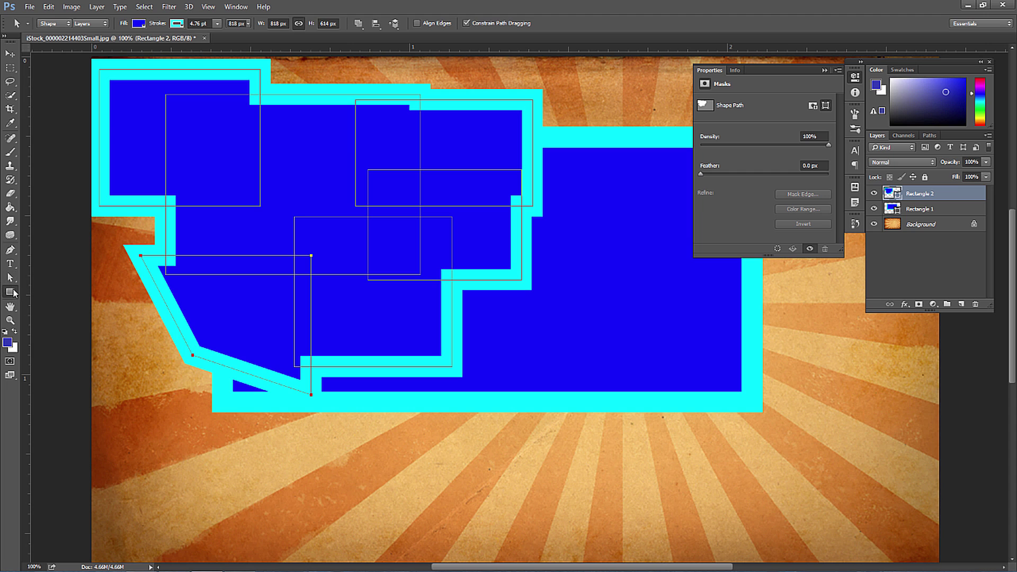
{"action": "left_click", "coordinate": [10, 278]}
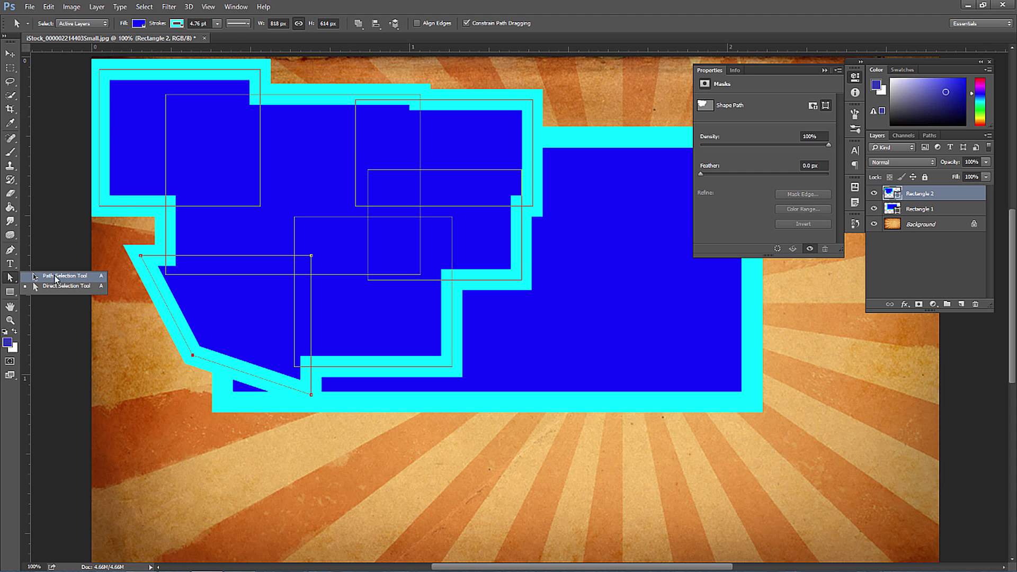
With the Rectangle tool, set the path operation to Subtract Front Shape and draw four rectangles cutting into the combined shape on Rectangle 2
{"action": "left_click", "coordinate": [10, 291]}
{"action": "left_click", "coordinate": [35, 291]}
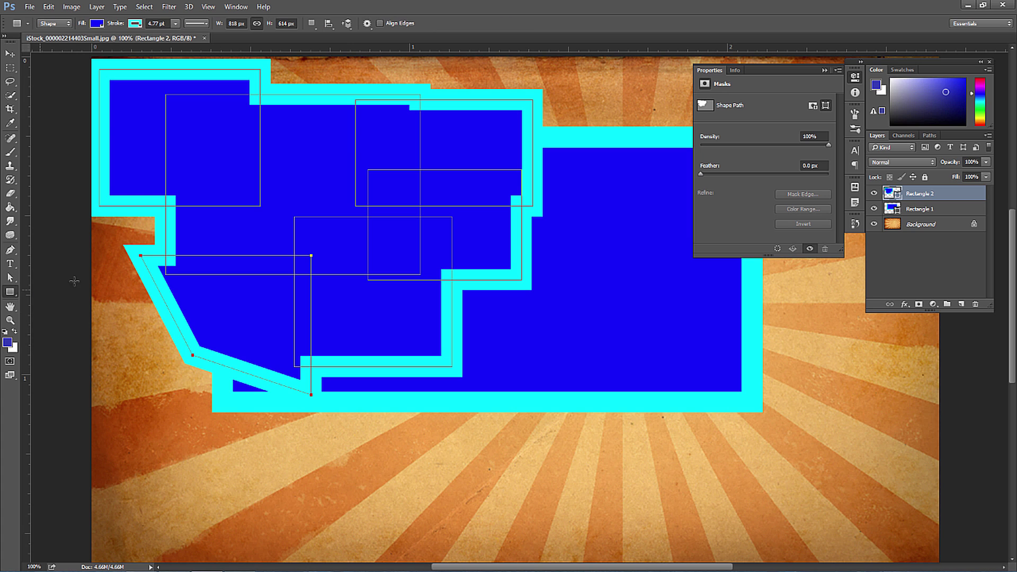
{"action": "left_click", "coordinate": [312, 24]}
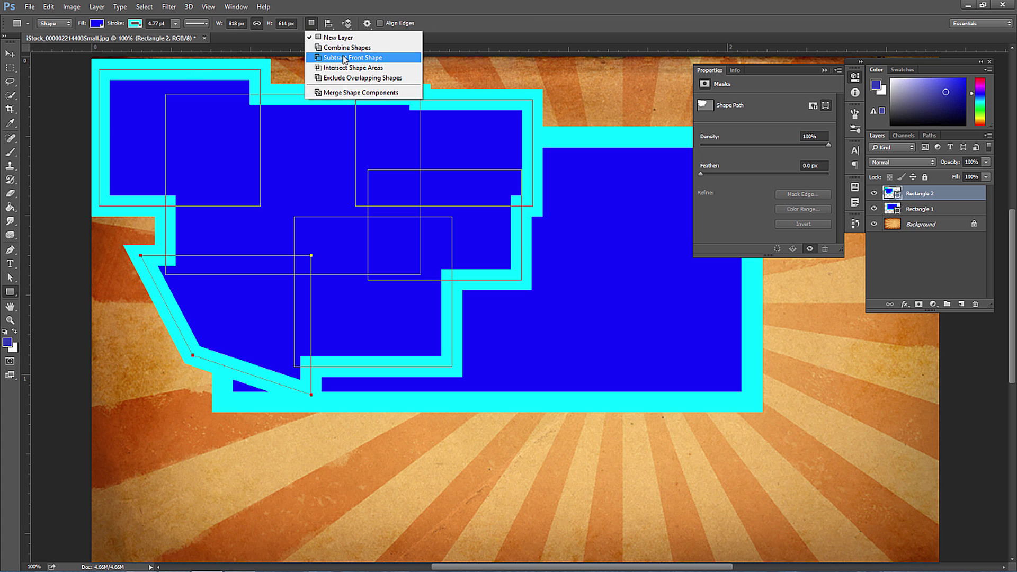
{"action": "left_click", "coordinate": [345, 58]}
{"action": "left_click_drag", "start_coordinate": [445, 445], "coordinate": [282, 269]}
{"action": "left_click_drag", "start_coordinate": [570, 329], "coordinate": [411, 193]}
{"action": "left_click_drag", "start_coordinate": [564, 74], "coordinate": [430, 143]}
{"action": "left_click_drag", "start_coordinate": [151, 329], "coordinate": [395, 170]}
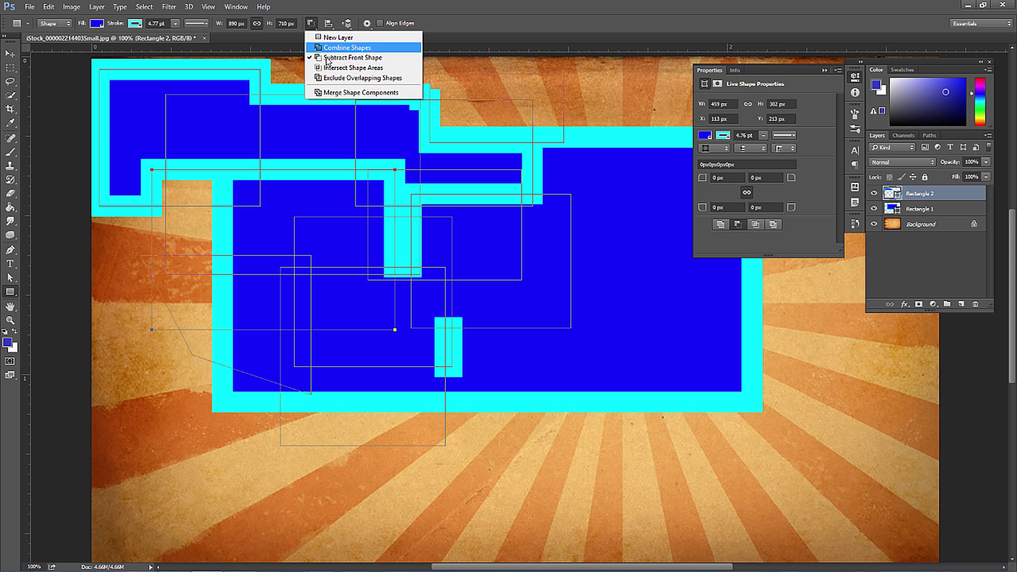
Set the path operation to Intersect Shape Areas and draw two wide rectangles and a smaller upper-left one over the shapes on Rectangle 2
{"action": "left_click", "coordinate": [322, 70]}
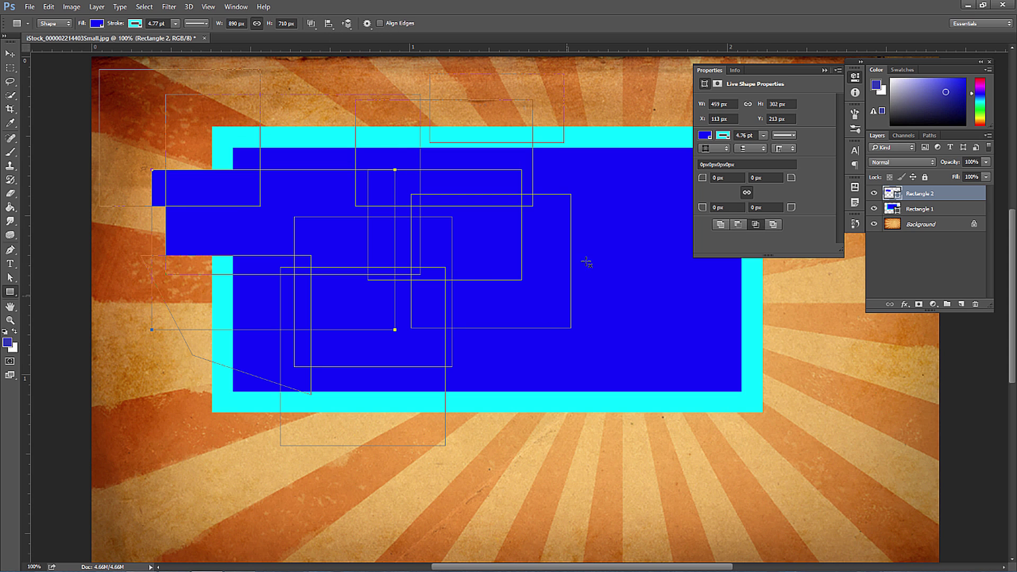
{"action": "left_click_drag", "start_coordinate": [610, 111], "coordinate": [270, 310]}
{"action": "left_click_drag", "start_coordinate": [117, 327], "coordinate": [517, 149]}
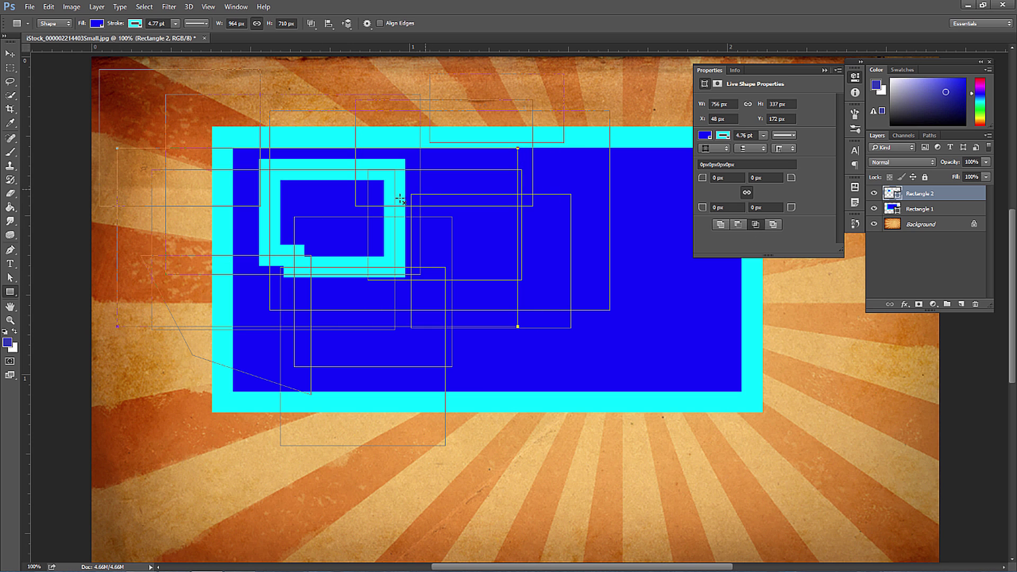
{"action": "left_click_drag", "start_coordinate": [136, 94], "coordinate": [354, 234]}
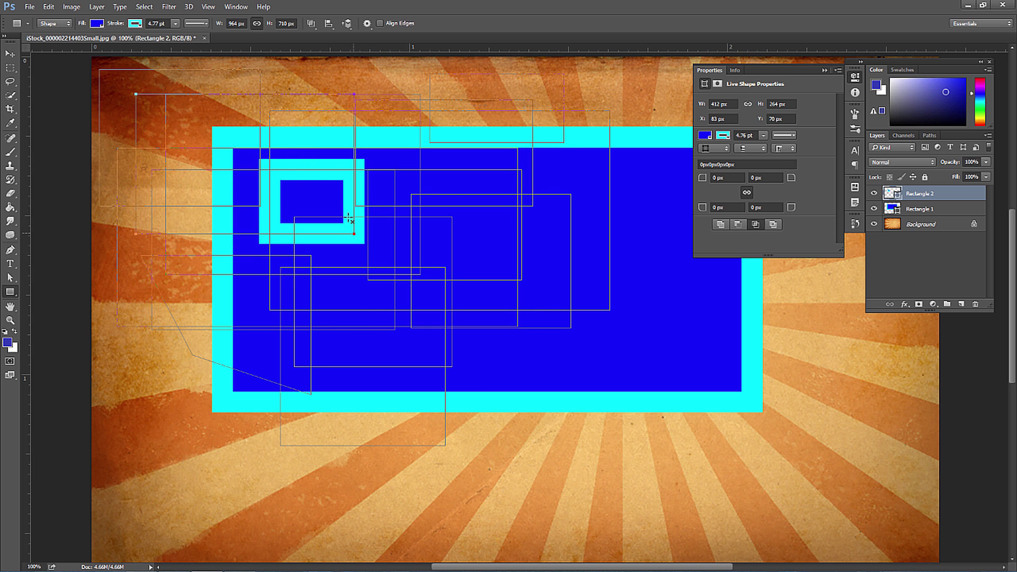
On a new layer, draw a rectangle about 419 by 315 px and intersect it with an overlapping one about 286 by 249 px
{"action": "left_click", "coordinate": [961, 304]}
{"action": "left_click_drag", "start_coordinate": [289, 378], "coordinate": [417, 258]}
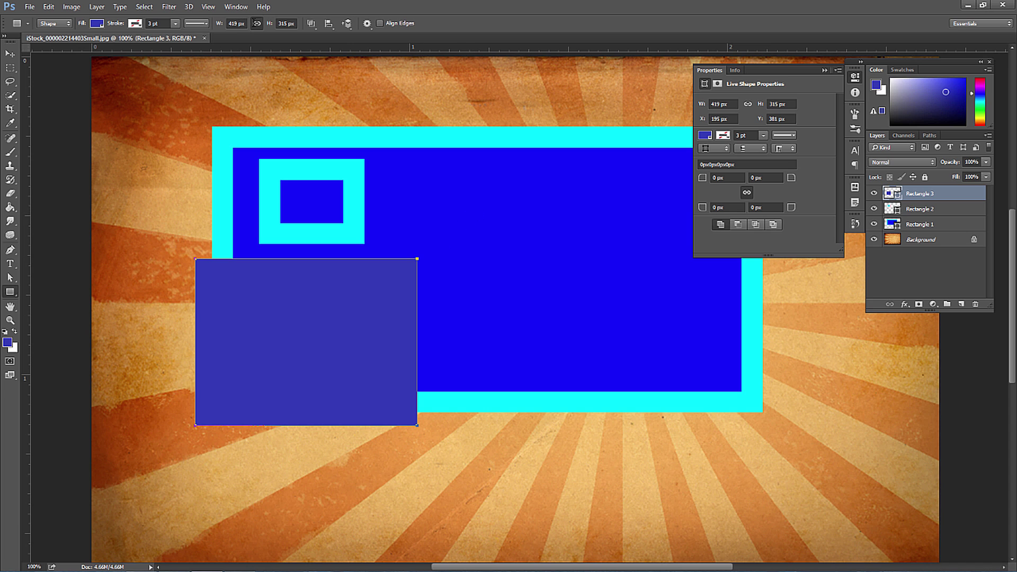
{"action": "left_click", "coordinate": [319, 29]}
{"action": "left_click", "coordinate": [344, 69]}
{"action": "left_click_drag", "start_coordinate": [458, 231], "coordinate": [324, 340]}
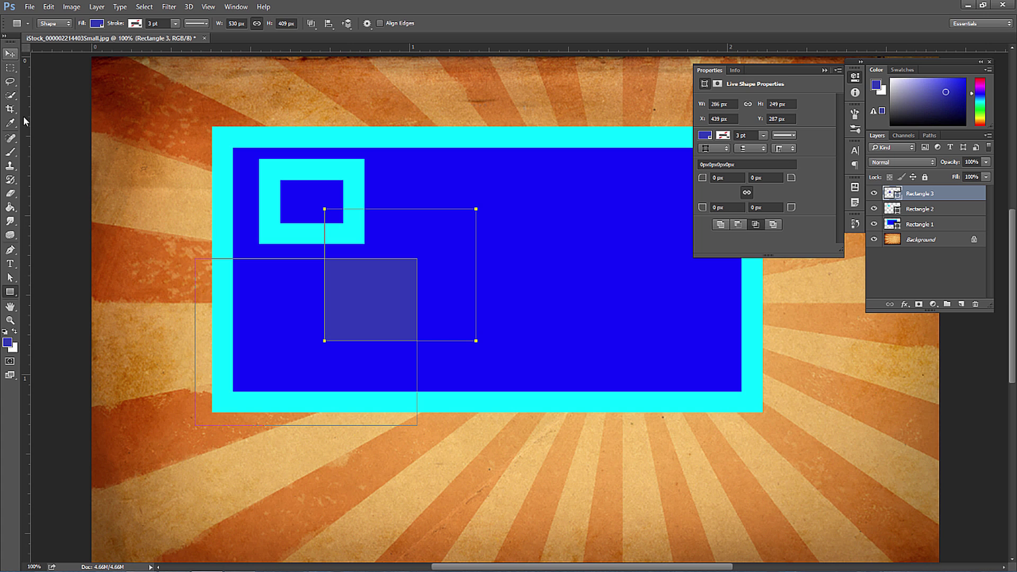
Nudge the smaller rectangle slightly up and right with the Path Selection tool and set its path operation to Exclude Overlapping Shapes
{"action": "left_click_drag", "start_coordinate": [10, 277], "coordinate": [53, 286]}
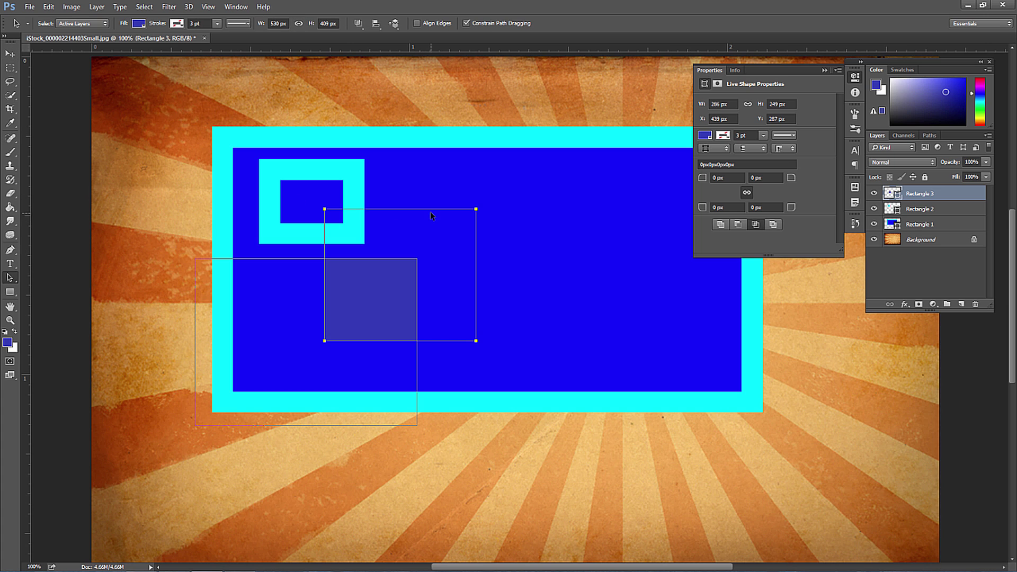
{"action": "mouse_move", "coordinate": [432, 214]}
{"action": "left_mouse_down"}
{"action": "mouse_move", "coordinate": [459, 191]}
{"action": "mouse_move", "coordinate": [468, 221]}
{"action": "mouse_move", "coordinate": [424, 227]}
{"action": "mouse_move", "coordinate": [434, 213]}
{"action": "left_mouse_up"}
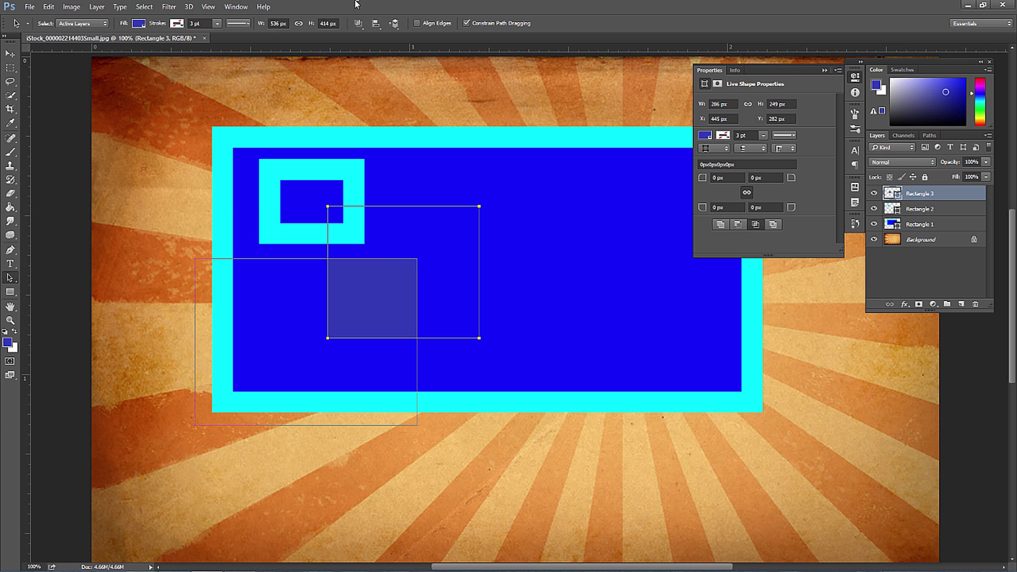
{"action": "left_click", "coordinate": [358, 24]}
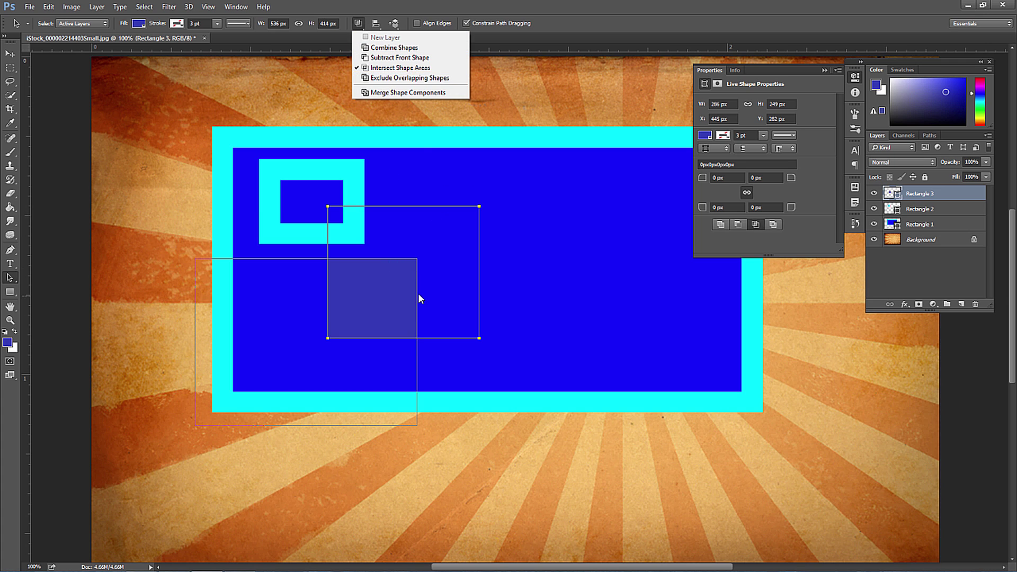
{"action": "left_click", "coordinate": [410, 78]}
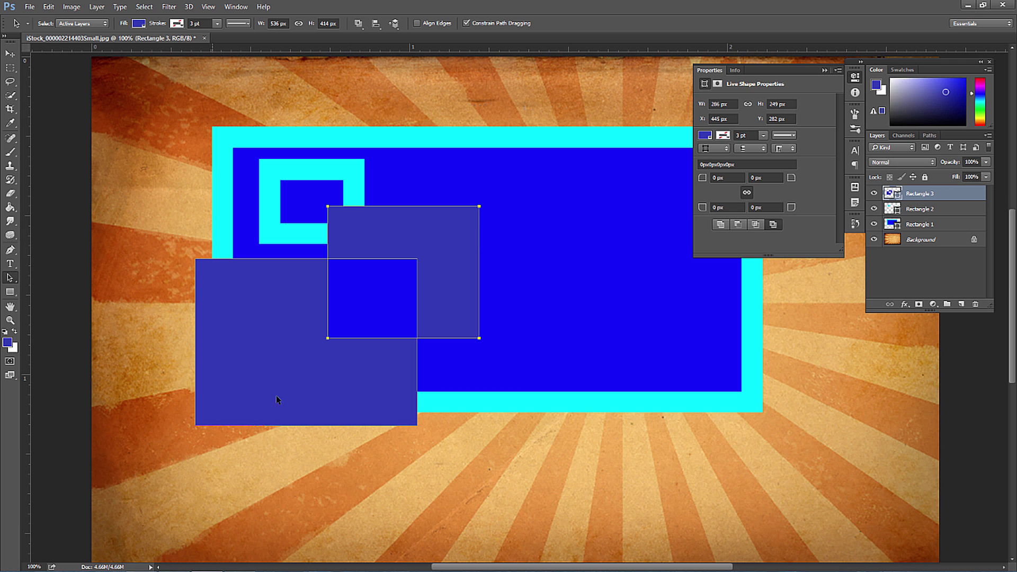
Select both rectangles on Rectangle 3 and align them by left edges, horizontal centers and finally right edges
{"action": "left_click", "coordinate": [357, 24]}
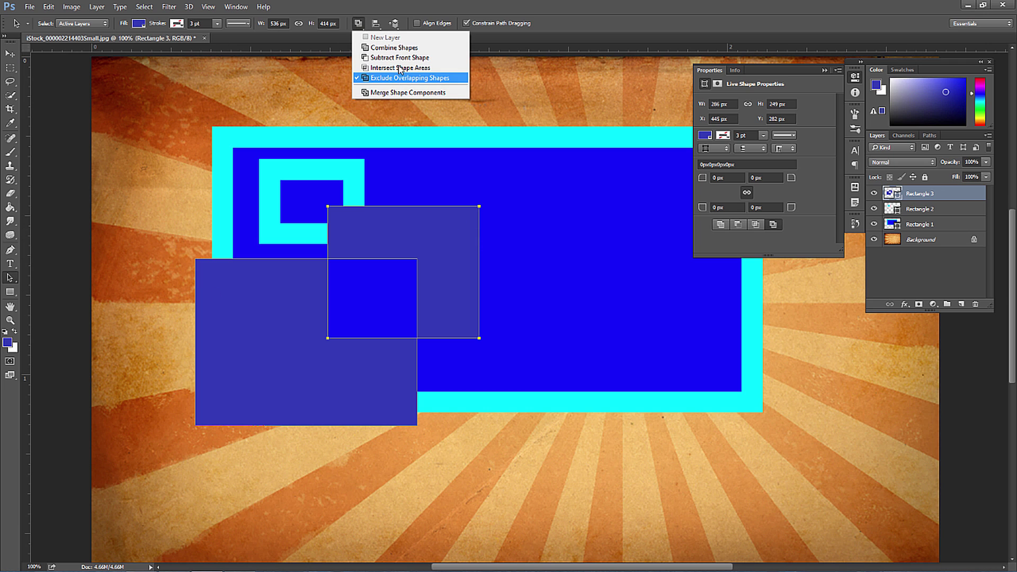
{"action": "left_click", "coordinate": [376, 24]}
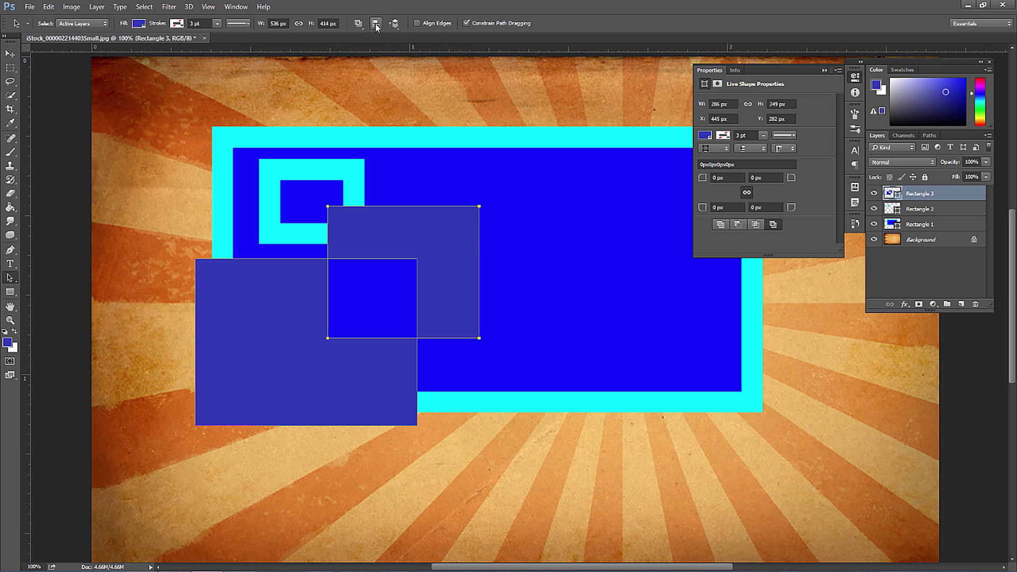
{"action": "left_click", "coordinate": [376, 25]}
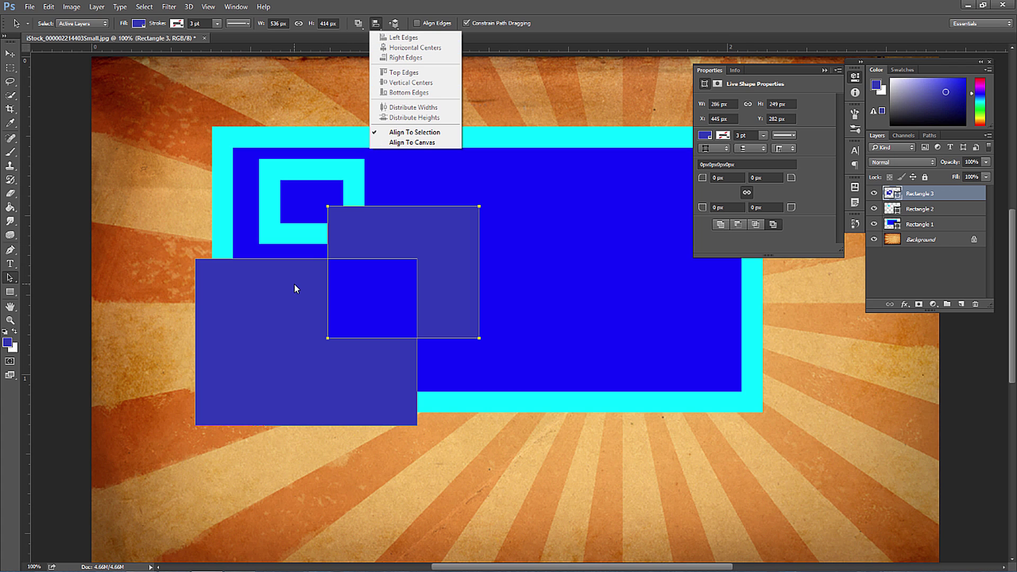
{"action": "left_click", "coordinate": [318, 278]}
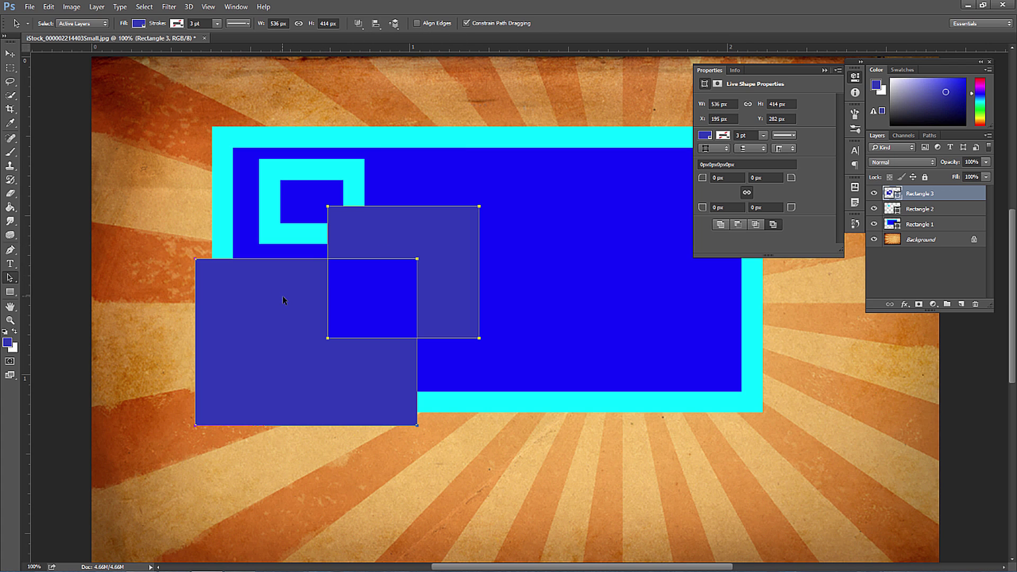
{"action": "left_click", "coordinate": [376, 24]}
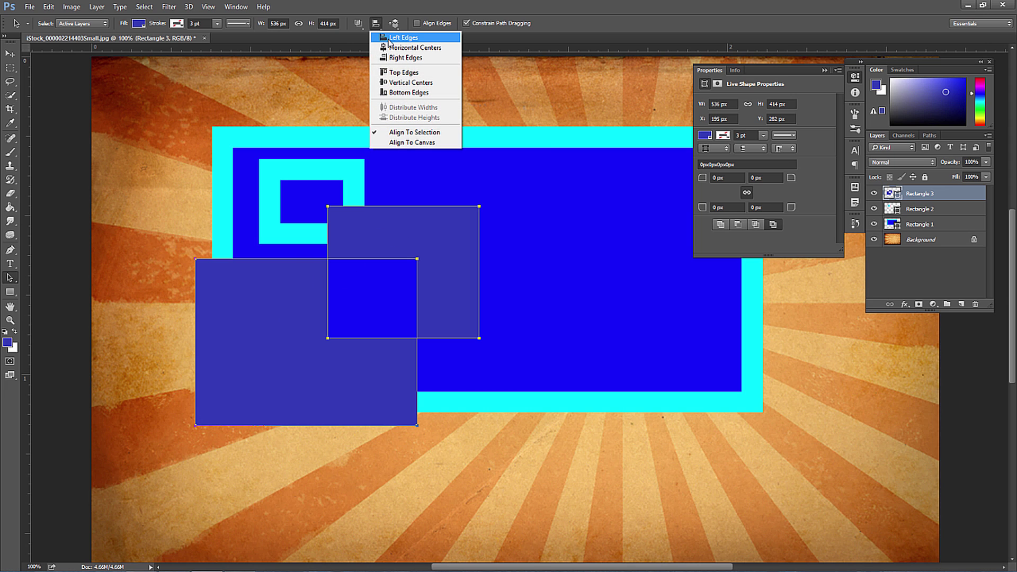
{"action": "left_click", "coordinate": [396, 38]}
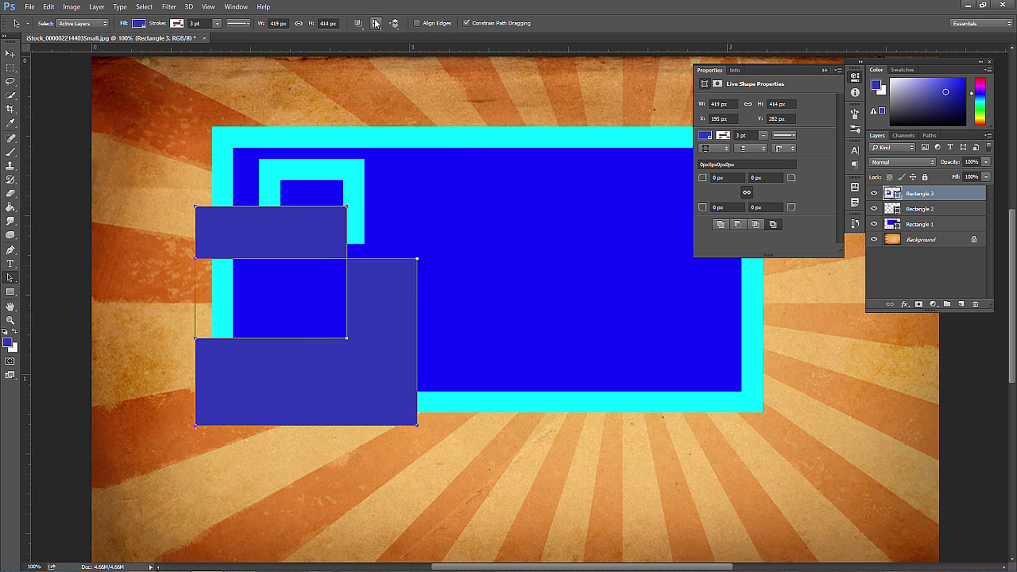
{"action": "left_click", "coordinate": [376, 24]}
{"action": "left_click", "coordinate": [397, 49]}
{"action": "left_click", "coordinate": [376, 24]}
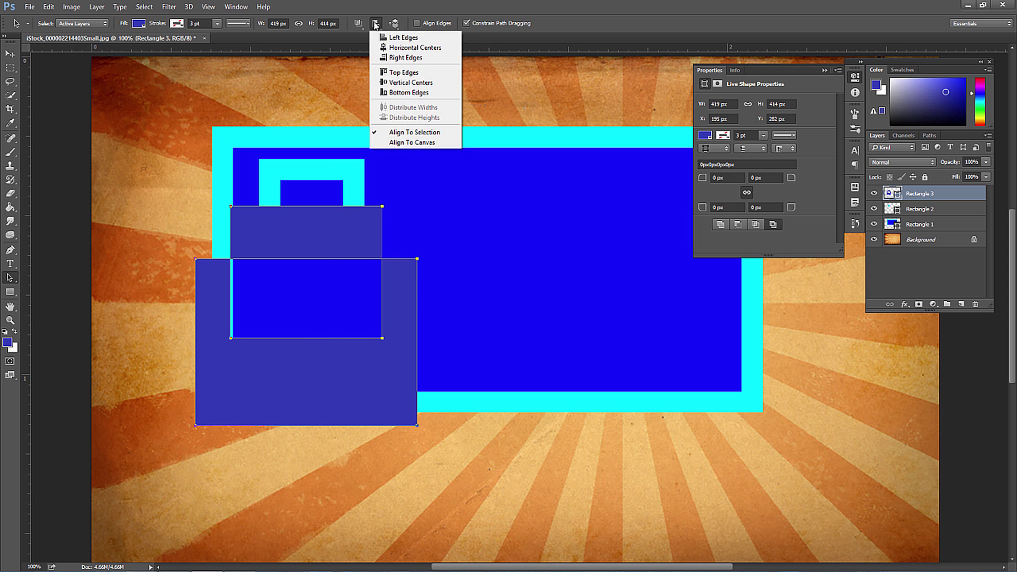
{"action": "left_click", "coordinate": [394, 58]}
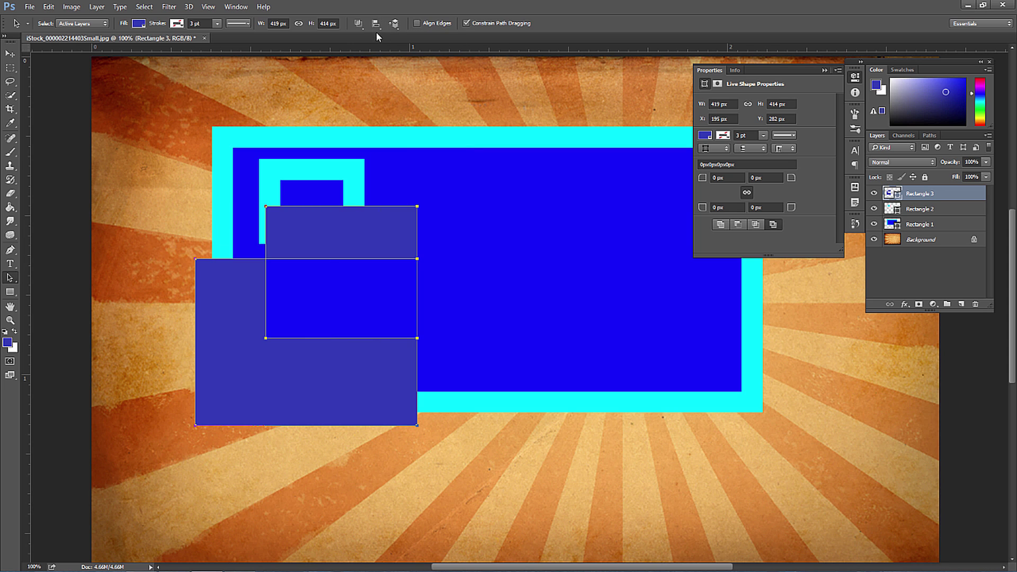
Align the two selected rectangles by top edges, vertical centers and finally bottom edges
{"action": "left_click", "coordinate": [376, 24]}
{"action": "left_click", "coordinate": [398, 73]}
{"action": "left_click", "coordinate": [376, 24]}
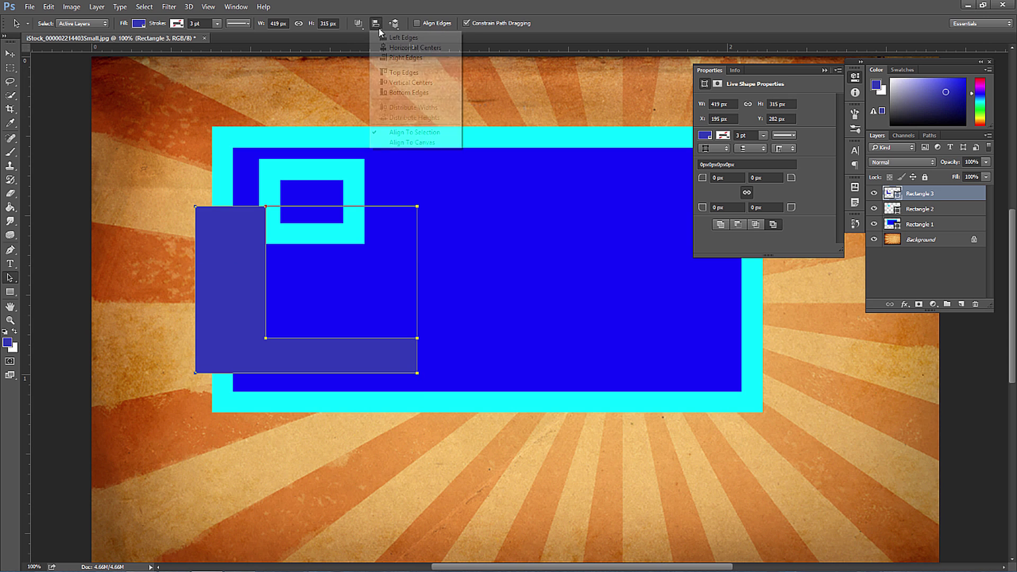
{"action": "left_click", "coordinate": [401, 83]}
{"action": "left_click", "coordinate": [376, 24]}
{"action": "left_click", "coordinate": [401, 93]}
Switch the alignment reference to Align To Canvas and align the two rectangles to the canvas's top edge
{"action": "left_click", "coordinate": [377, 25]}
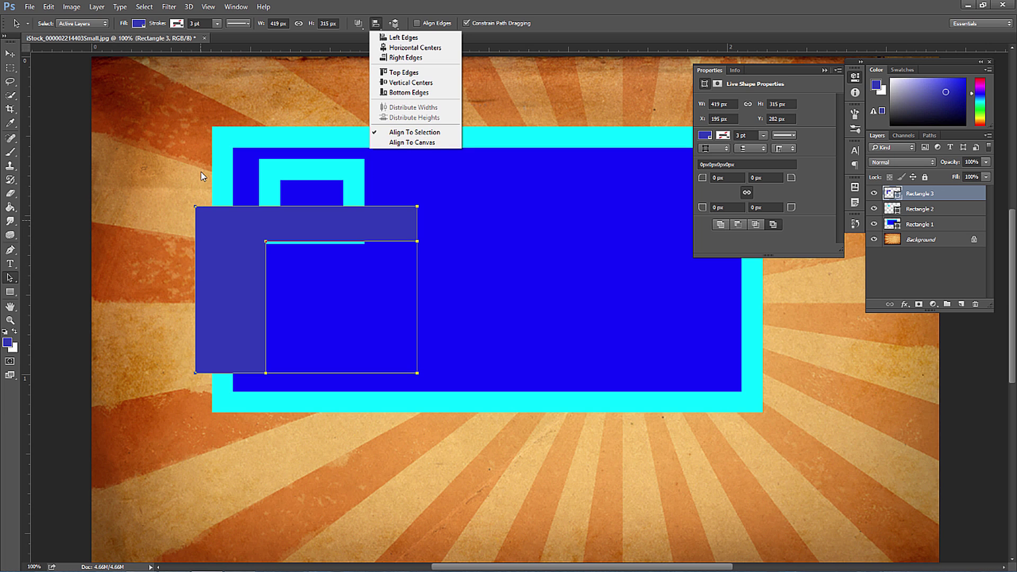
{"action": "left_click", "coordinate": [405, 143]}
{"action": "left_click", "coordinate": [358, 23]}
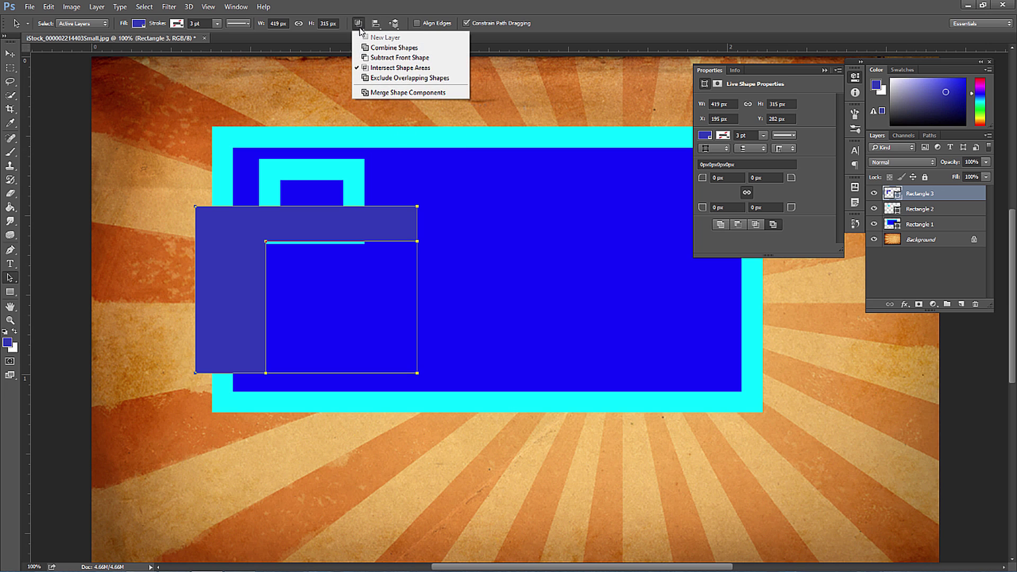
{"action": "left_click", "coordinate": [359, 25]}
{"action": "left_click", "coordinate": [376, 23]}
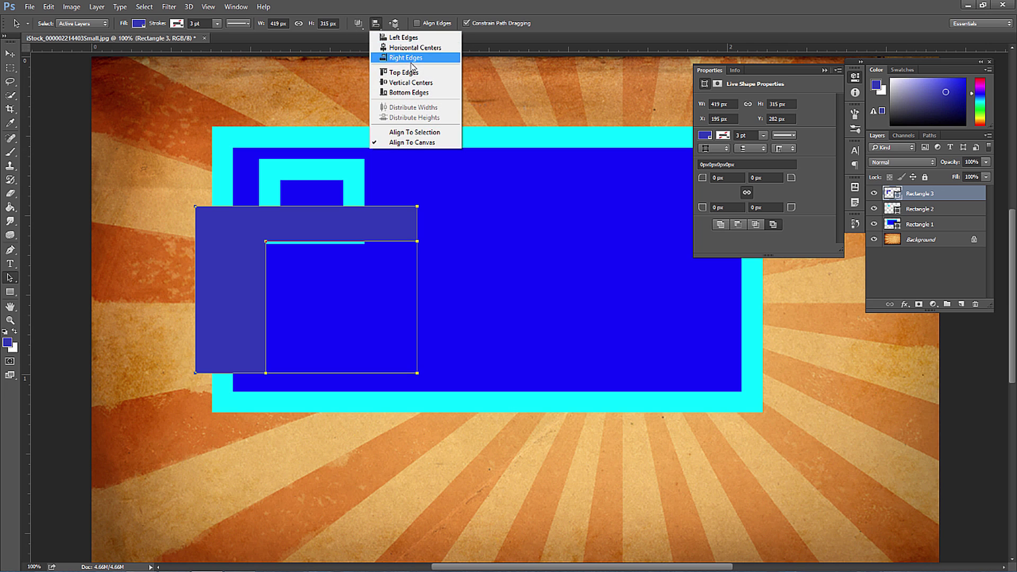
{"action": "left_click", "coordinate": [404, 74]}
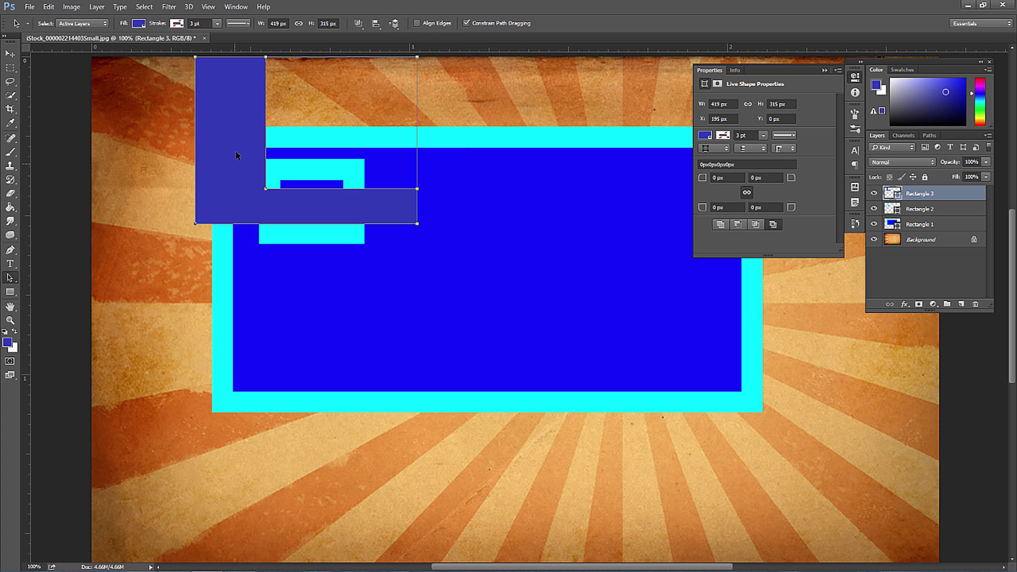
Move both rectangles down into the large blue rectangle, deselect them and shift only the larger one up and right
{"action": "left_click_drag", "start_coordinate": [228, 102], "coordinate": [289, 262]}
{"action": "left_click", "coordinate": [152, 279]}
{"action": "left_click_drag", "start_coordinate": [306, 288], "coordinate": [343, 239]}
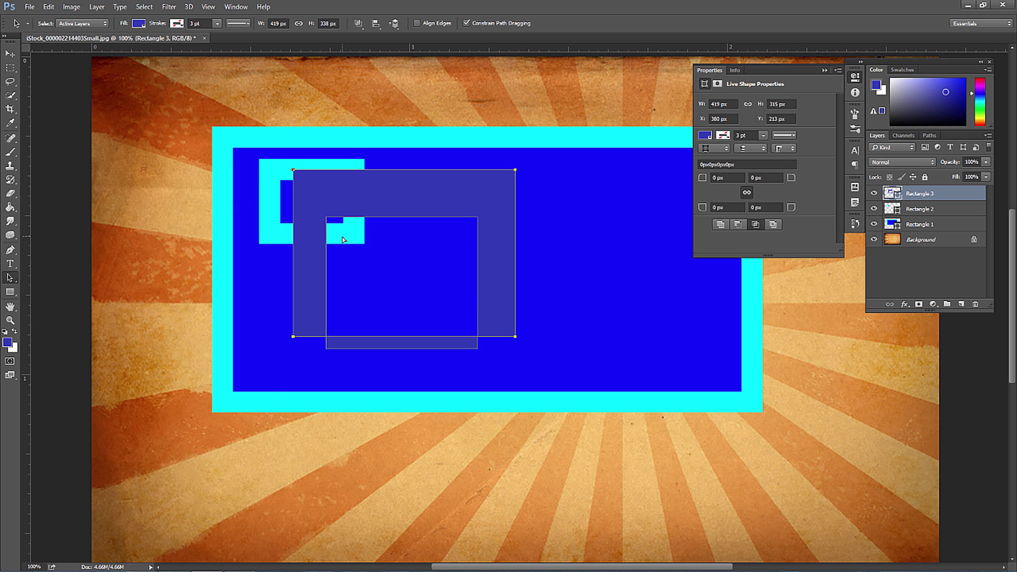
{"action": "left_click", "coordinate": [393, 24]}
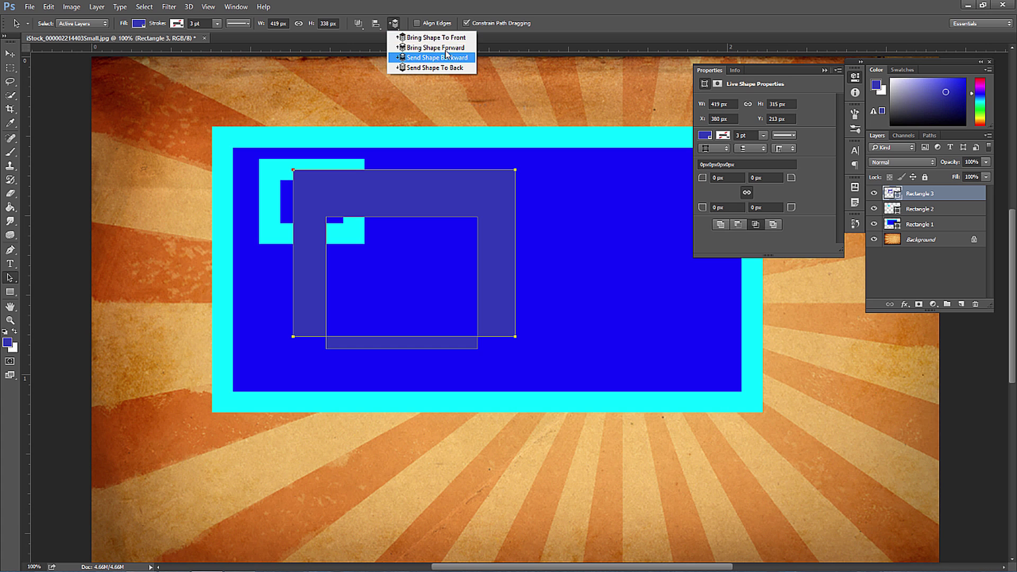
{"action": "left_click", "coordinate": [358, 24]}
{"action": "left_click", "coordinate": [358, 23]}
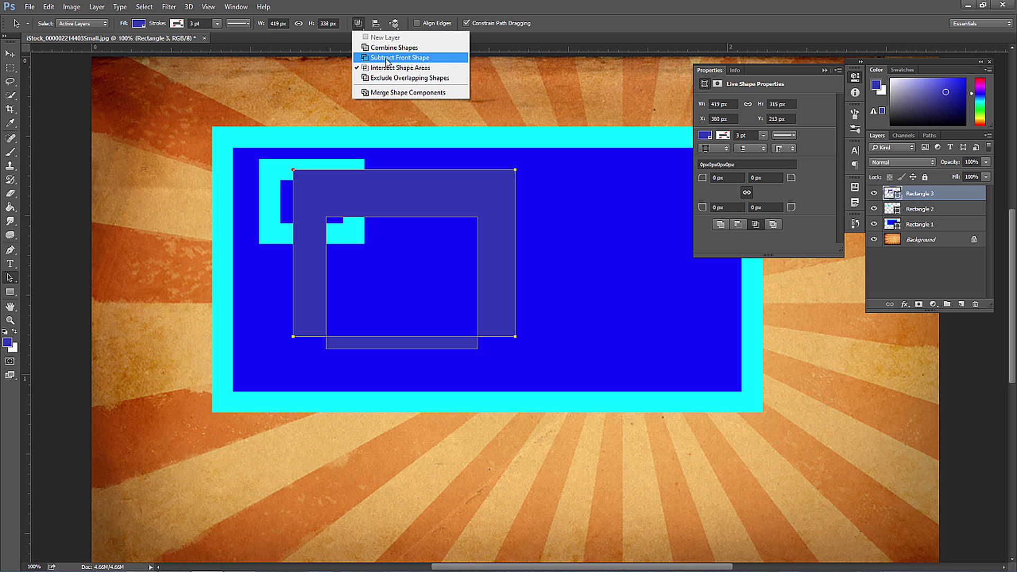
{"action": "left_click", "coordinate": [394, 26]}
{"action": "left_click", "coordinate": [395, 25]}
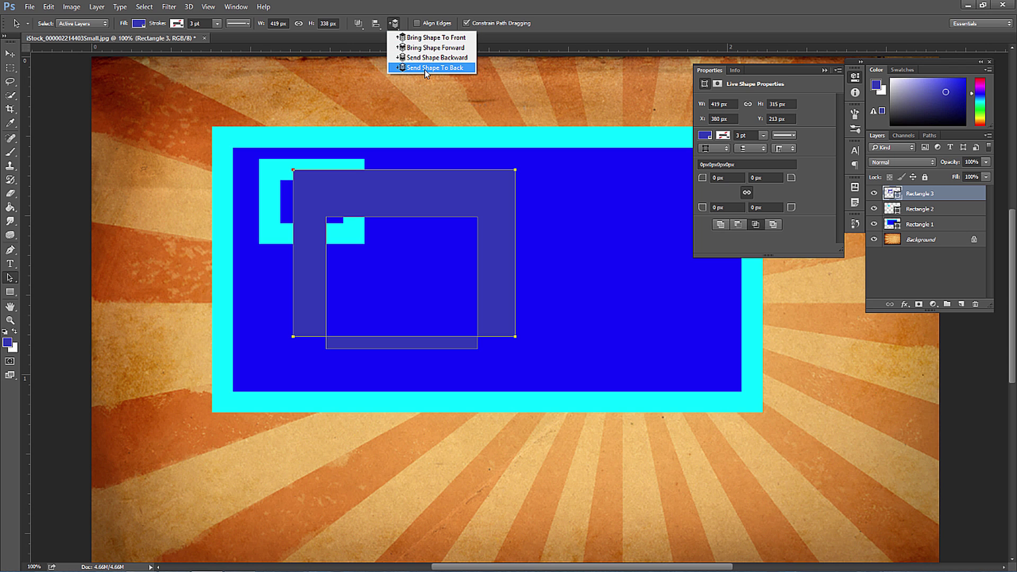
{"action": "left_click", "coordinate": [910, 201]}
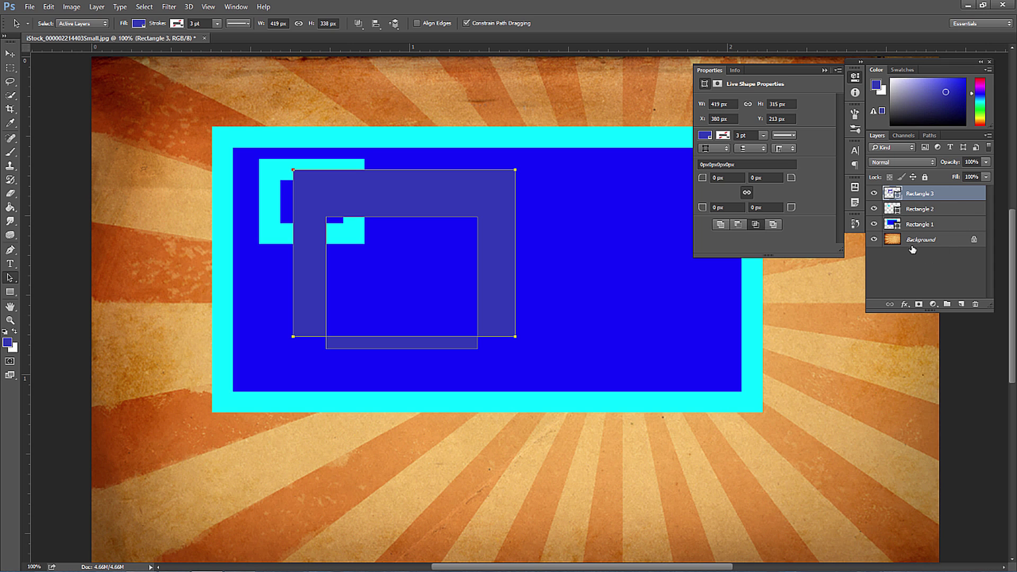
Turn on Align Edges and move the larger rectangle on Rectangle 3 up and to the left
{"action": "key", "text": "ctrl+z"}
{"action": "left_click", "coordinate": [416, 23]}
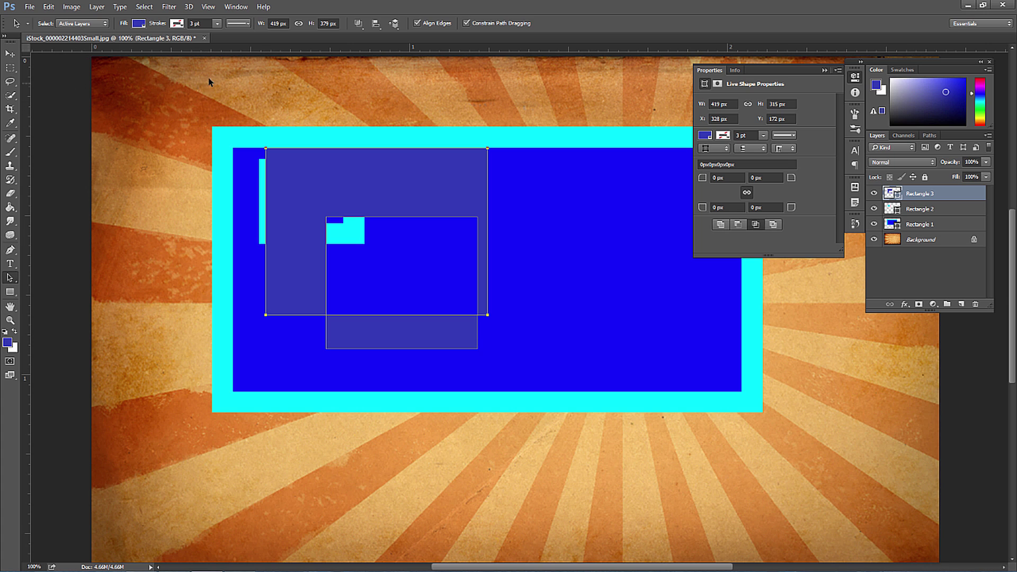
With the Rectangle tool set to Combine Shapes, add a square about 209 px wide overlapping the large blue rectangle's upper-left corner
{"action": "left_click_drag", "start_coordinate": [10, 291], "coordinate": [48, 295]}
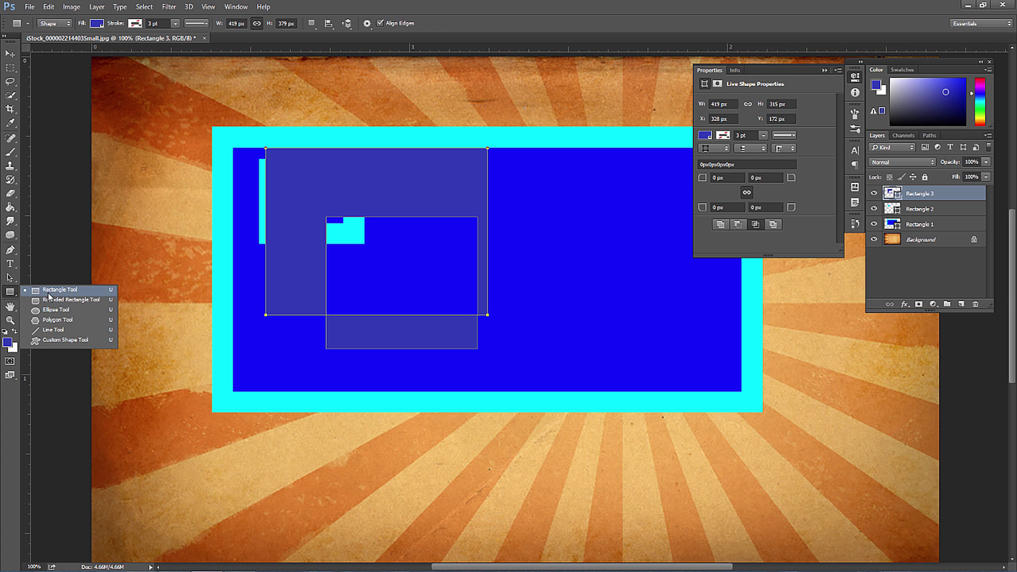
{"action": "left_click", "coordinate": [49, 293]}
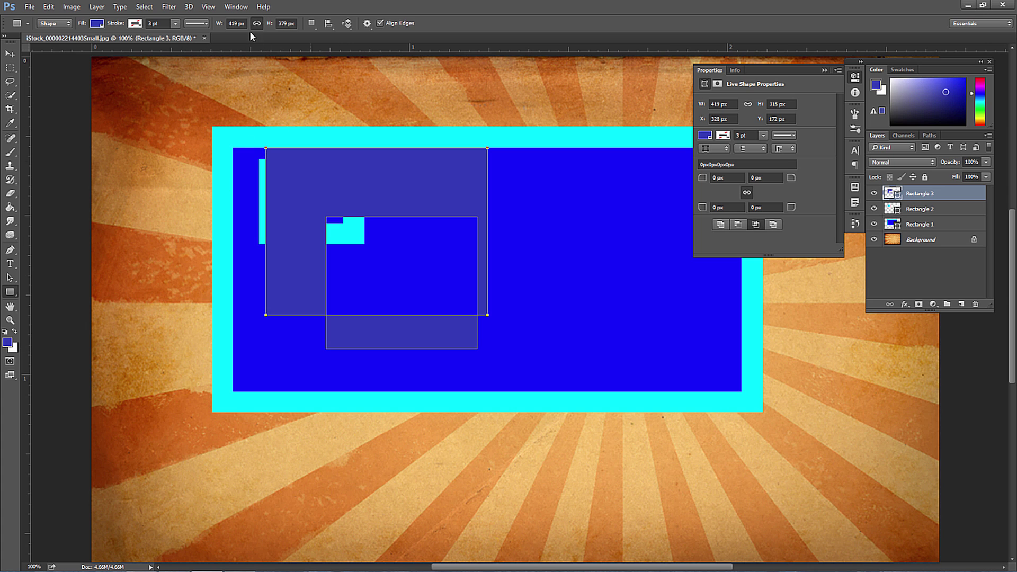
{"action": "left_click", "coordinate": [312, 24]}
{"action": "left_click", "coordinate": [339, 49]}
{"action": "left_click_drag", "start_coordinate": [183, 98], "coordinate": [361, 209]}
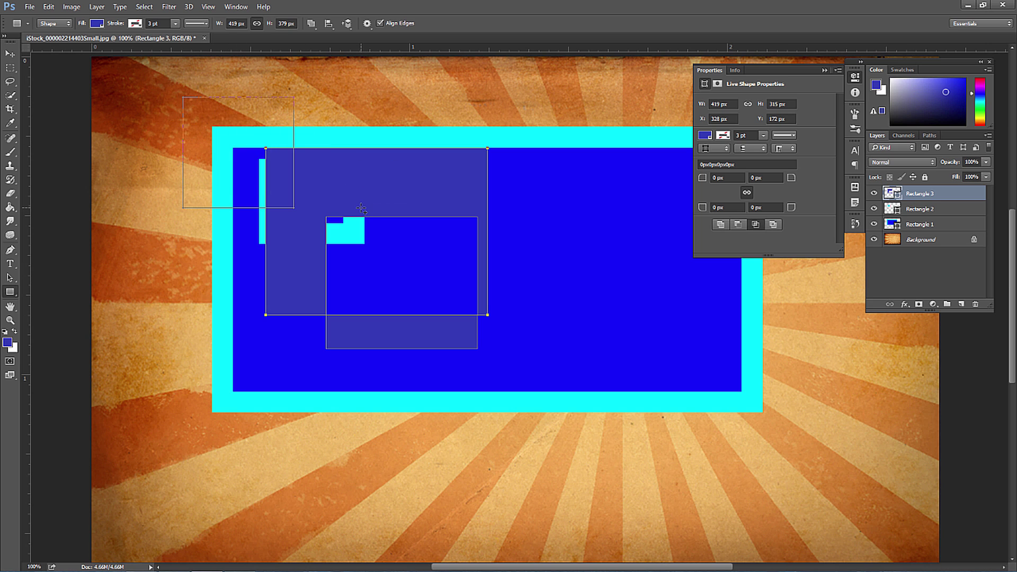
Set the Rectangle tool's path operation to Subtract Front Shape
{"action": "left_click", "coordinate": [311, 24]}
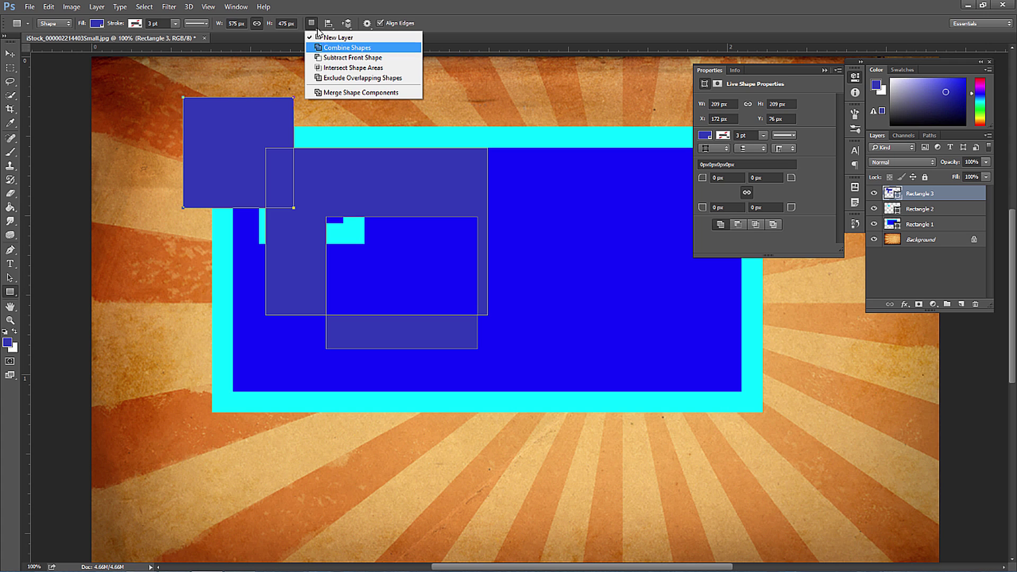
{"action": "left_click", "coordinate": [312, 24]}
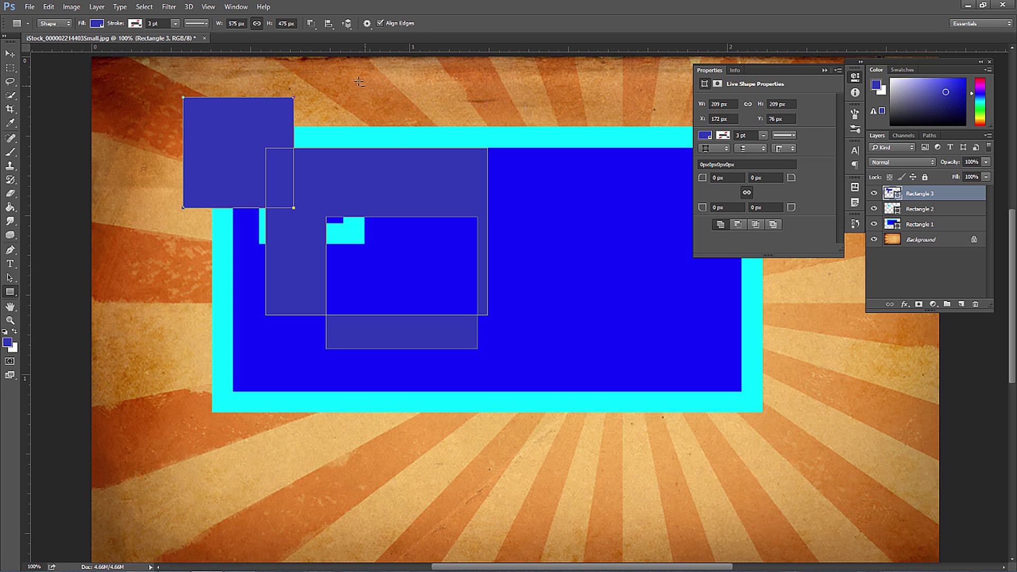
{"action": "left_click", "coordinate": [312, 25]}
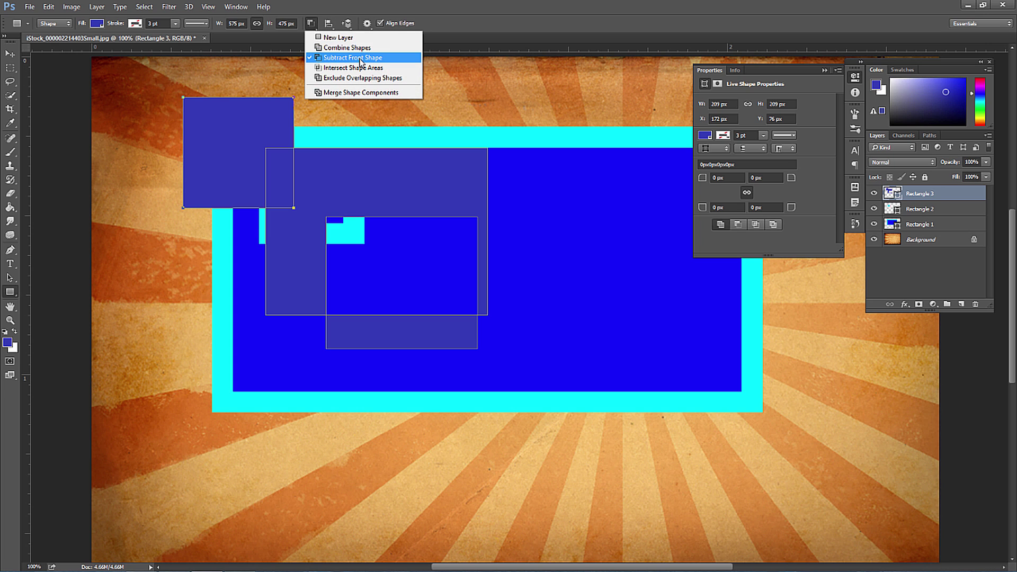
{"action": "left_click", "coordinate": [312, 27]}
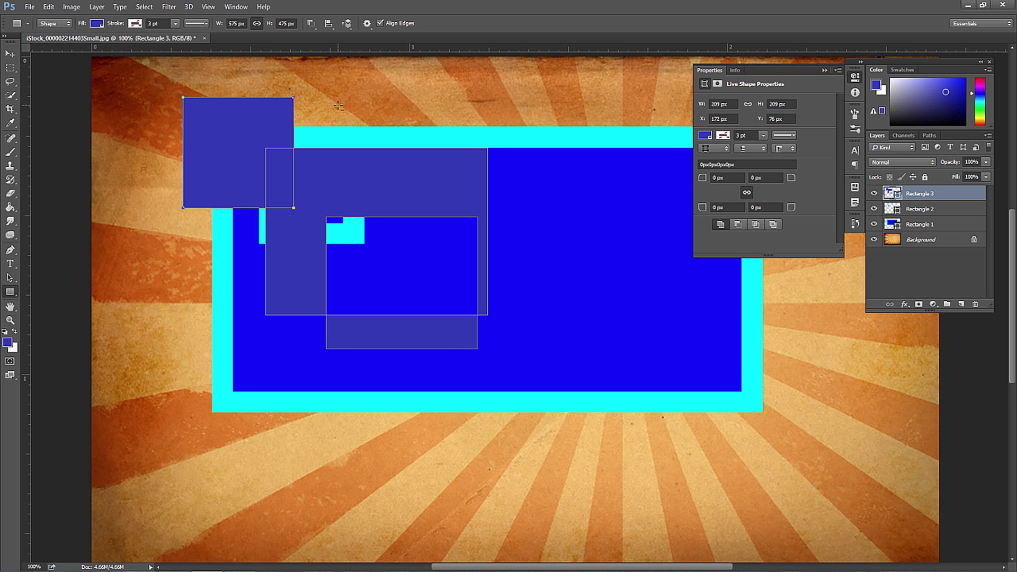
Try to switch the Rectangle tool's path operation to New Layer while Rectangle 3 is active
{"action": "key", "text": "alt"}
{"action": "left_click", "coordinate": [309, 26]}
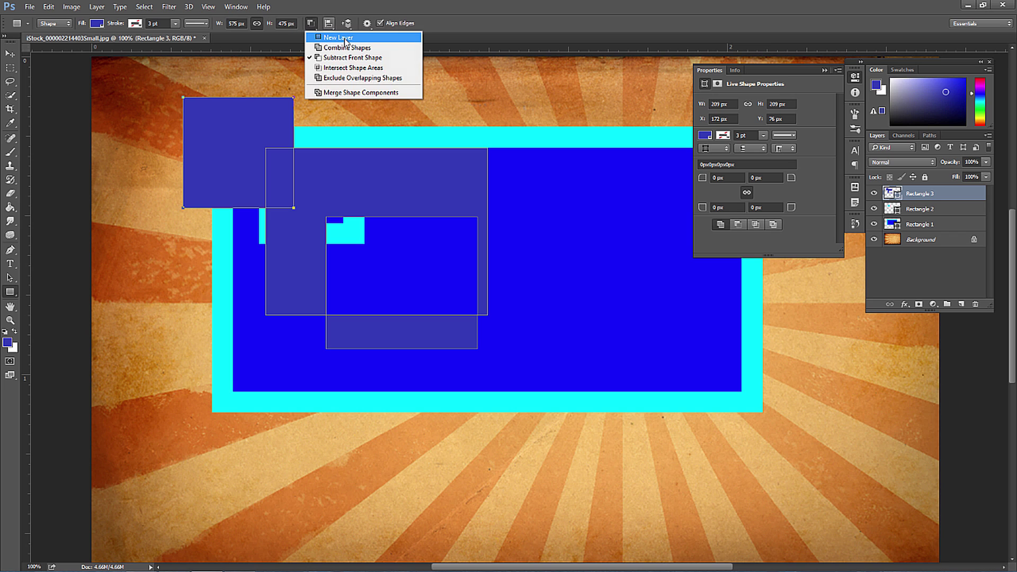
{"action": "left_click", "coordinate": [339, 35]}
{"action": "left_click", "coordinate": [312, 24]}
{"action": "left_click", "coordinate": [339, 35]}
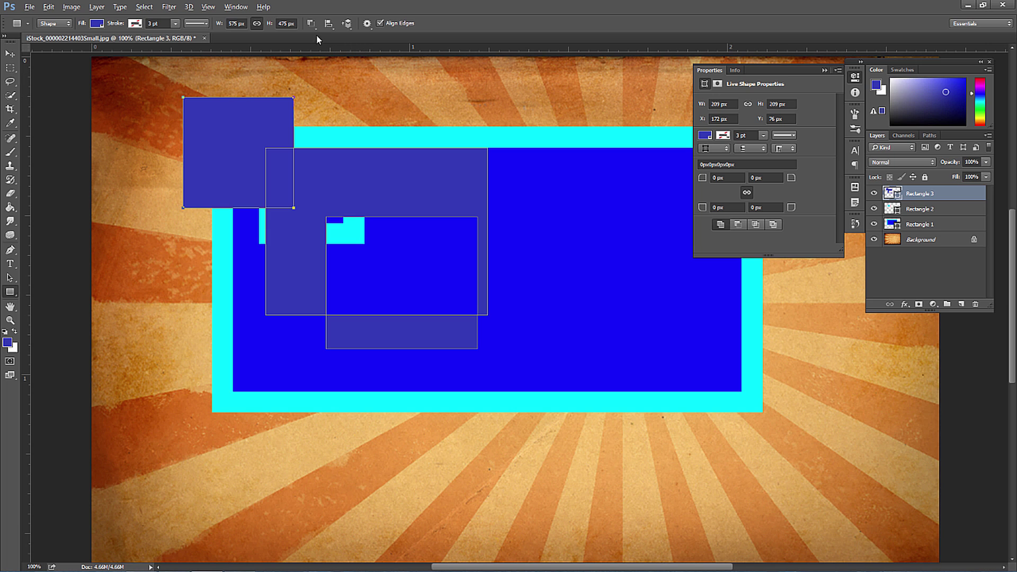
{"action": "key", "text": "alt"}
{"action": "left_click", "coordinate": [312, 24]}
{"action": "left_click", "coordinate": [309, 24]}
In Path mode, draw a rectangular path about 352 px high over the blue rectangle, and delete the Work Path and Rectangle 3 Shape Path
{"action": "left_click", "coordinate": [56, 23]}
{"action": "left_click_drag", "start_coordinate": [343, 93], "coordinate": [610, 279]}
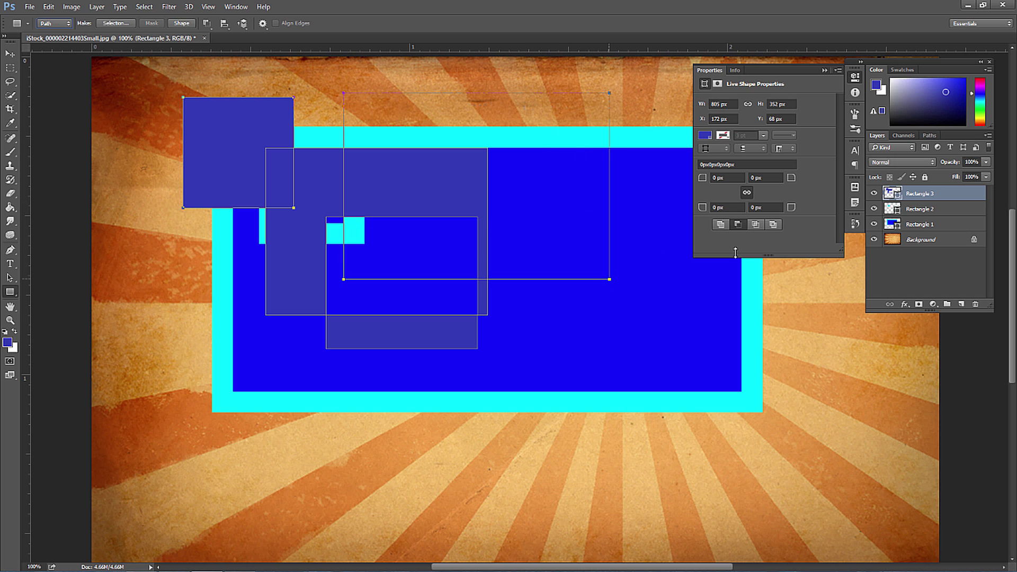
{"action": "left_click", "coordinate": [929, 136]}
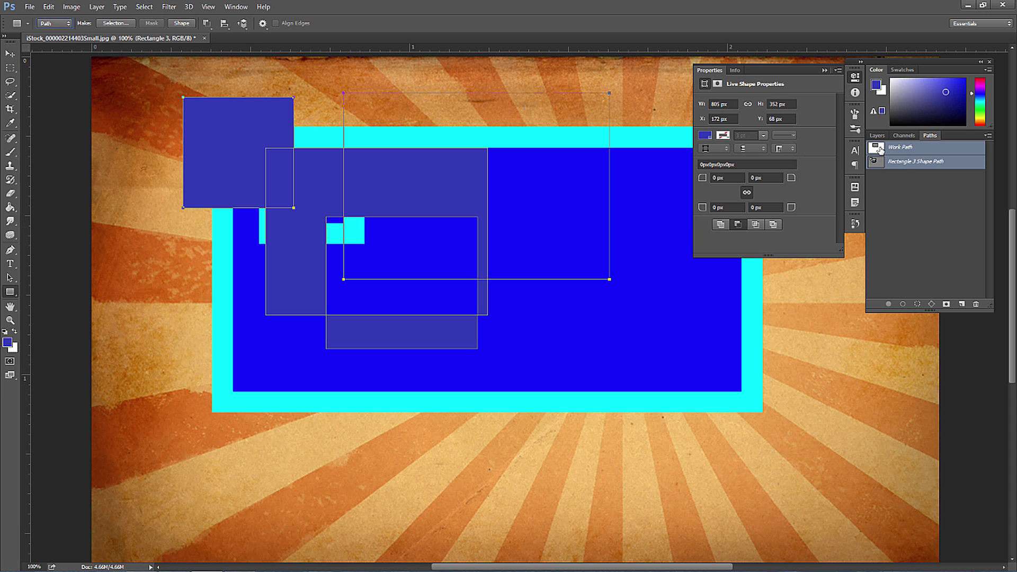
{"action": "left_click_drag", "start_coordinate": [879, 150], "coordinate": [880, 294]}
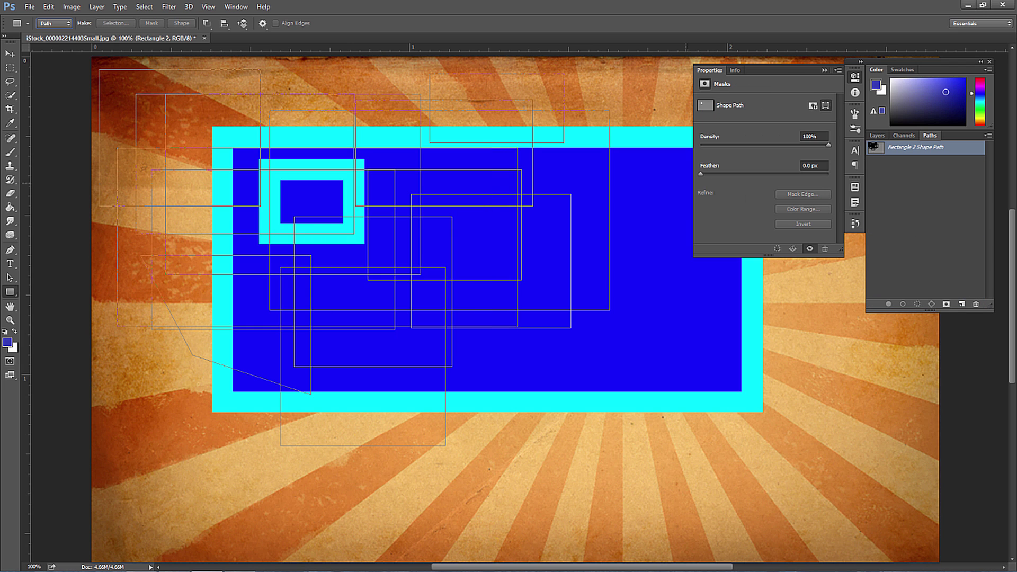
With the Rounded Rectangle tool in Pixels mode, paint a Multiply-blended rounded rectangle on the Background layer, partly behind the cyan-bordered rectangle
{"action": "left_click", "coordinate": [53, 23]}
{"action": "left_click", "coordinate": [46, 48]}
{"action": "left_click", "coordinate": [877, 135]}
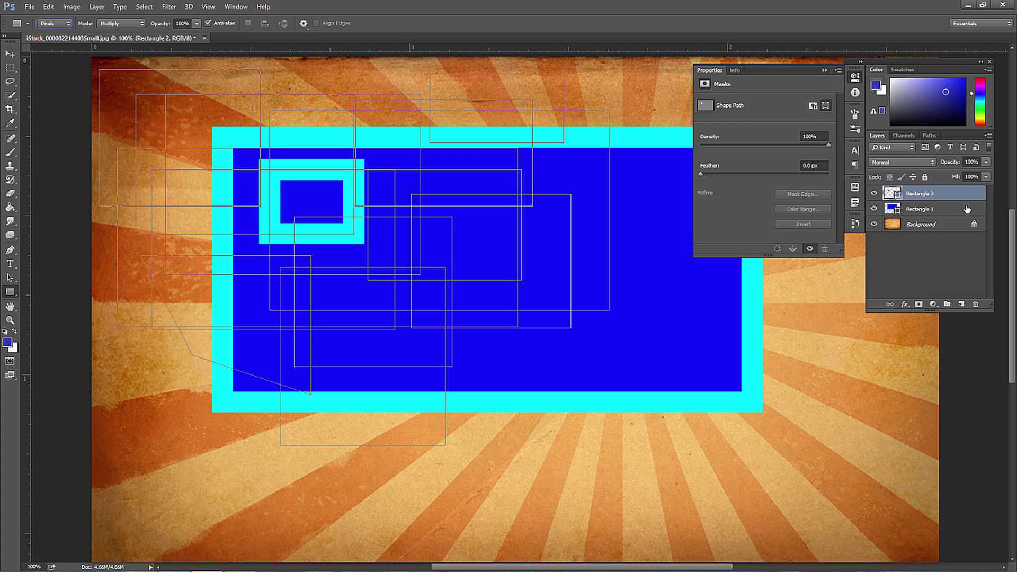
{"action": "left_click", "coordinate": [906, 224]}
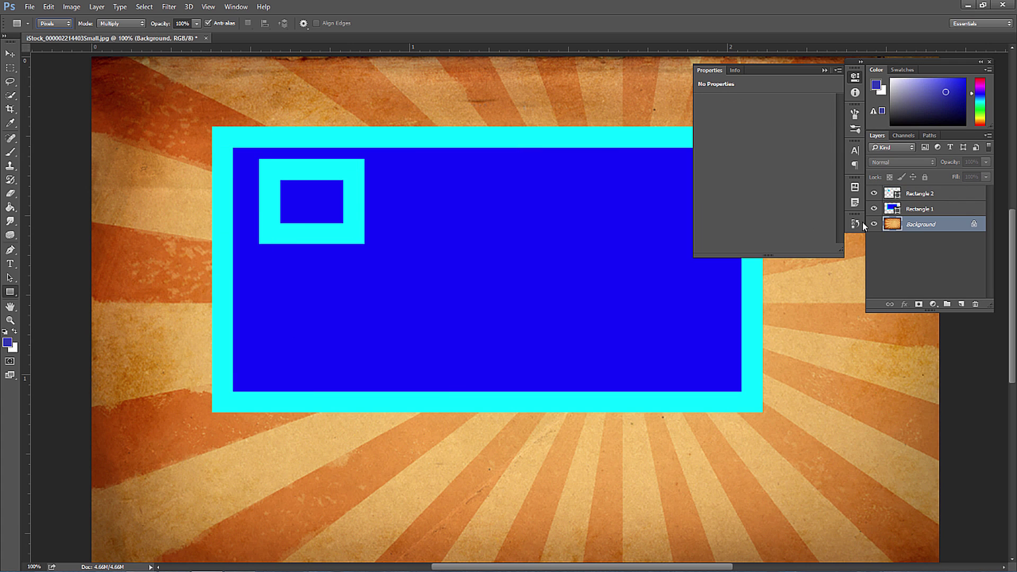
{"action": "left_click", "coordinate": [9, 291]}
{"action": "left_click", "coordinate": [57, 300]}
{"action": "left_click_drag", "start_coordinate": [159, 127], "coordinate": [559, 364]}
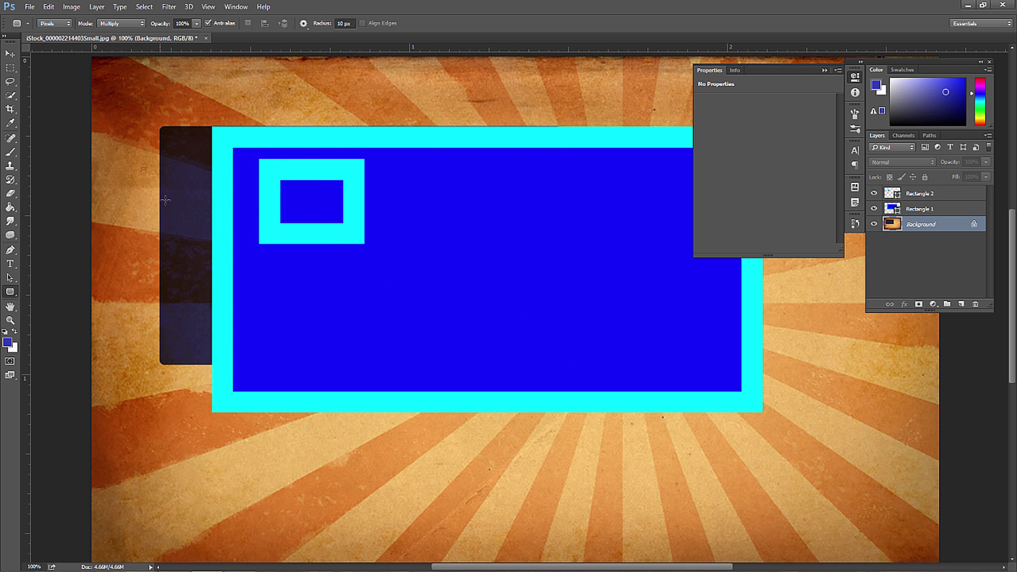
Set the tool's blend mode to Normal and paint a second rounded rectangle on the Background, starting above and left of the first
{"action": "left_click", "coordinate": [115, 24]}
{"action": "left_click", "coordinate": [120, 37]}
{"action": "left_click_drag", "start_coordinate": [130, 85], "coordinate": [486, 351]}
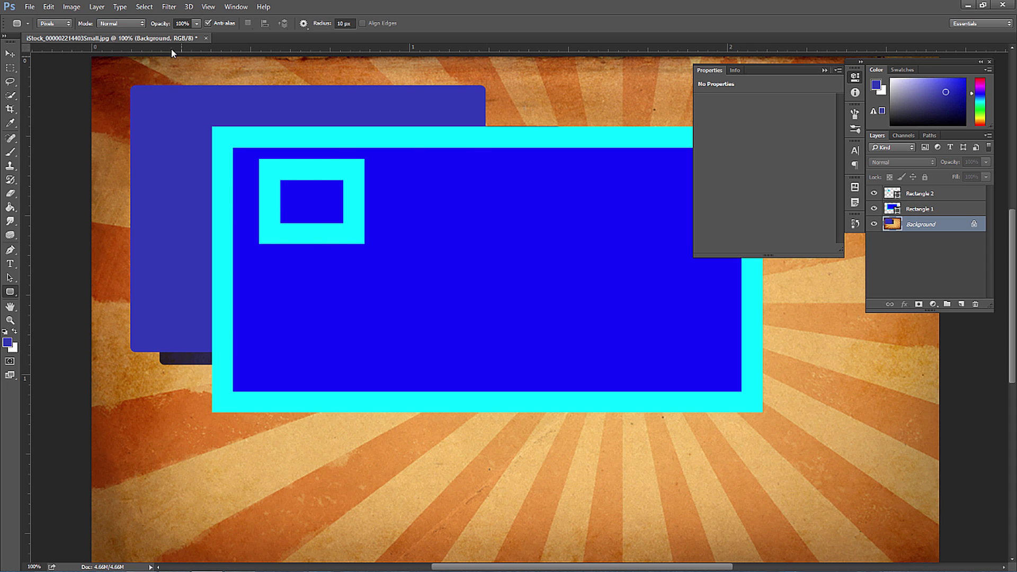
{"action": "left_click", "coordinate": [120, 23]}
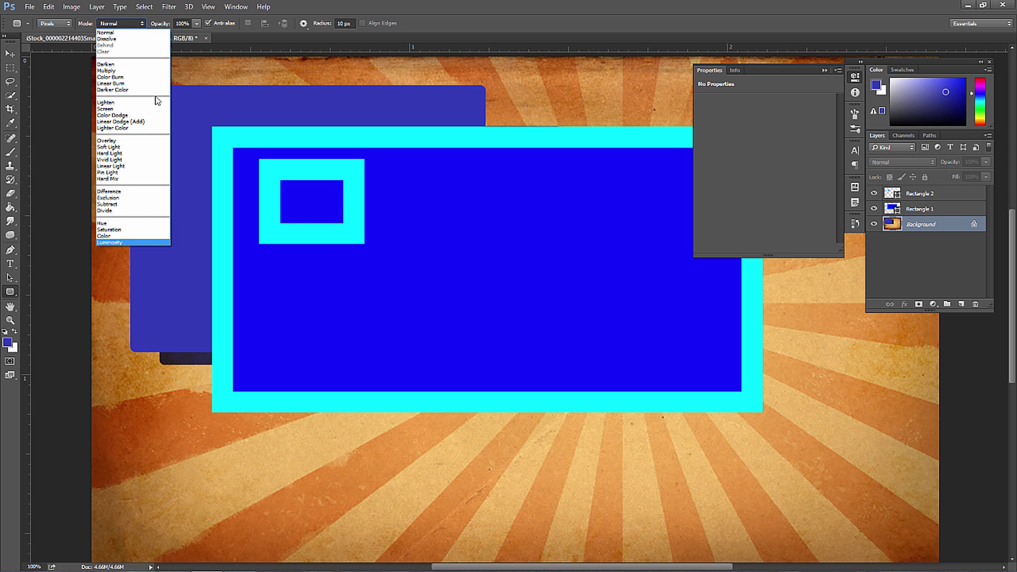
{"action": "left_click", "coordinate": [125, 33]}
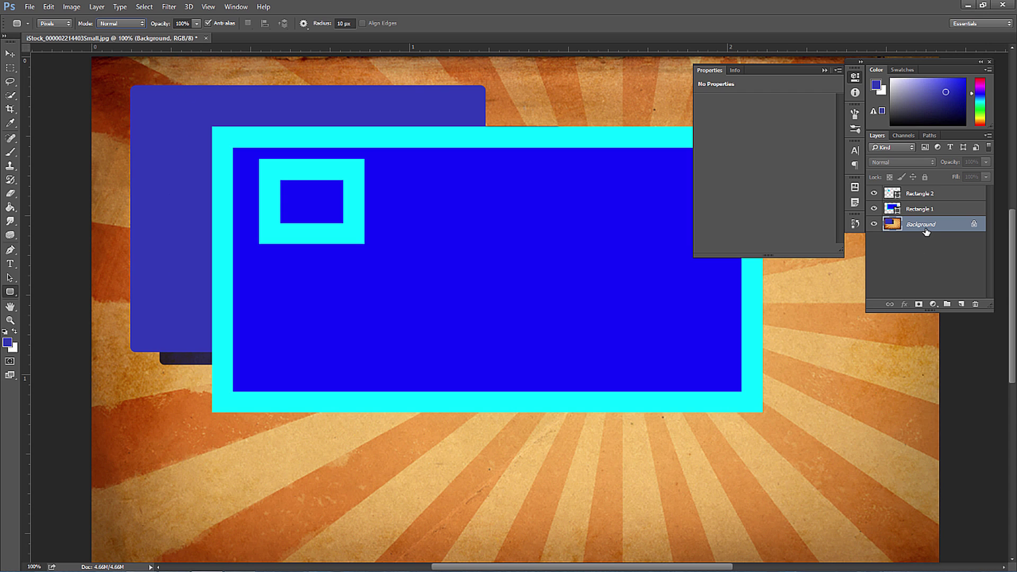
Add a new layer above the Background, paint a rounded rectangle on it and move it around independently of the Background
{"action": "left_click", "coordinate": [962, 304]}
{"action": "left_click_drag", "start_coordinate": [156, 126], "coordinate": [589, 403]}
{"action": "left_click", "coordinate": [9, 53]}
{"action": "left_click_drag", "start_coordinate": [304, 242], "coordinate": [200, 142]}
{"action": "left_click_drag", "start_coordinate": [126, 181], "coordinate": [243, 229]}
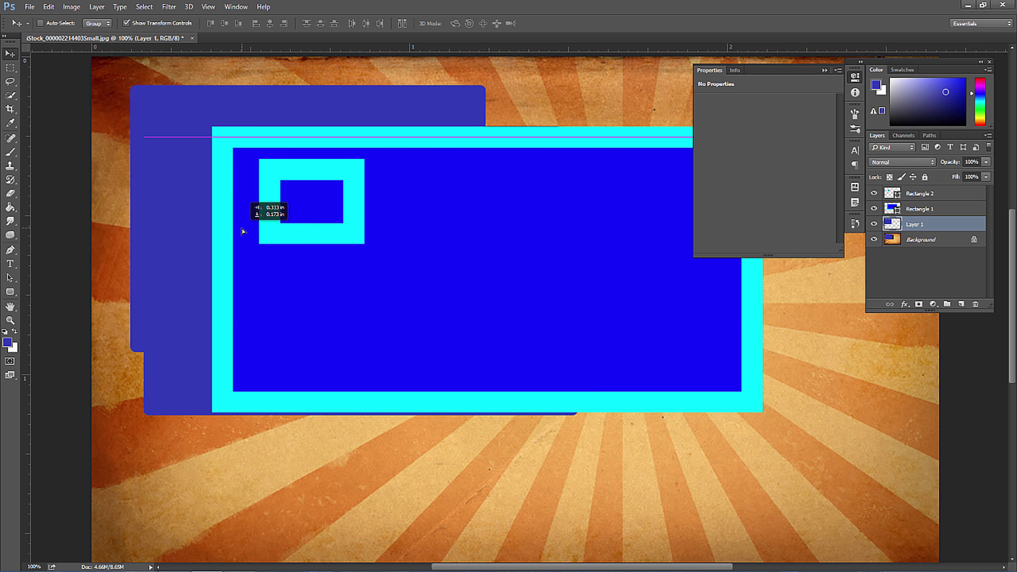
Return the Rounded Rectangle tool to Shape mode and draw a shape about 713 by 457 px at the canvas's upper edge
{"action": "left_click", "coordinate": [10, 291]}
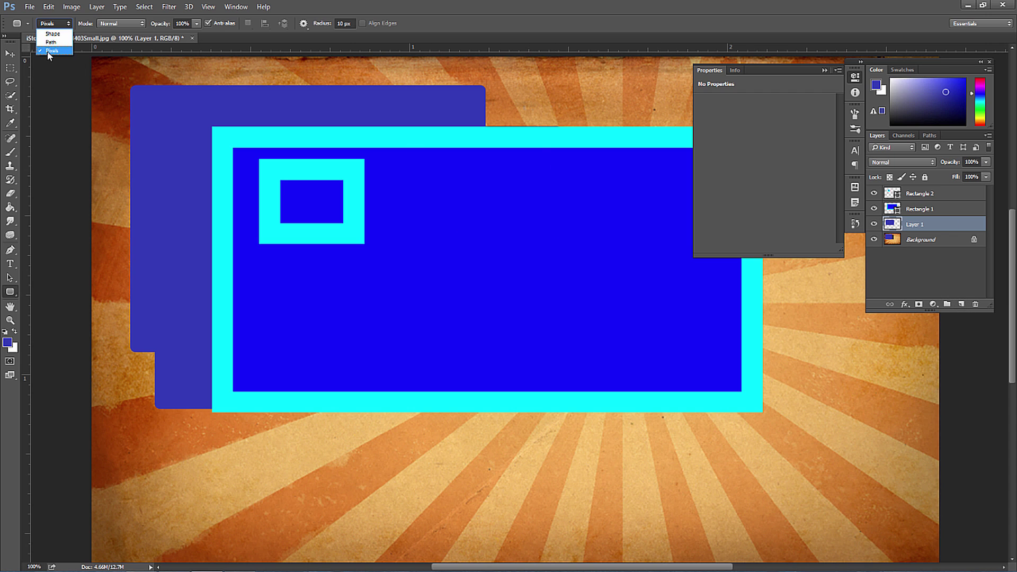
{"action": "left_click", "coordinate": [52, 34]}
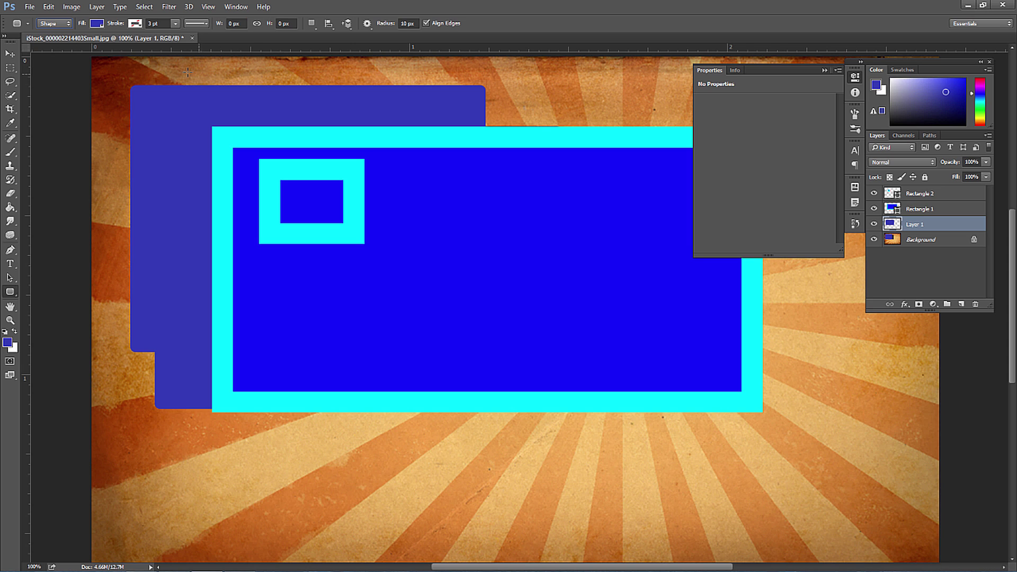
{"action": "left_click", "coordinate": [310, 24]}
{"action": "left_click", "coordinate": [310, 25]}
{"action": "left_click_drag", "start_coordinate": [282, 57], "coordinate": [659, 300]}
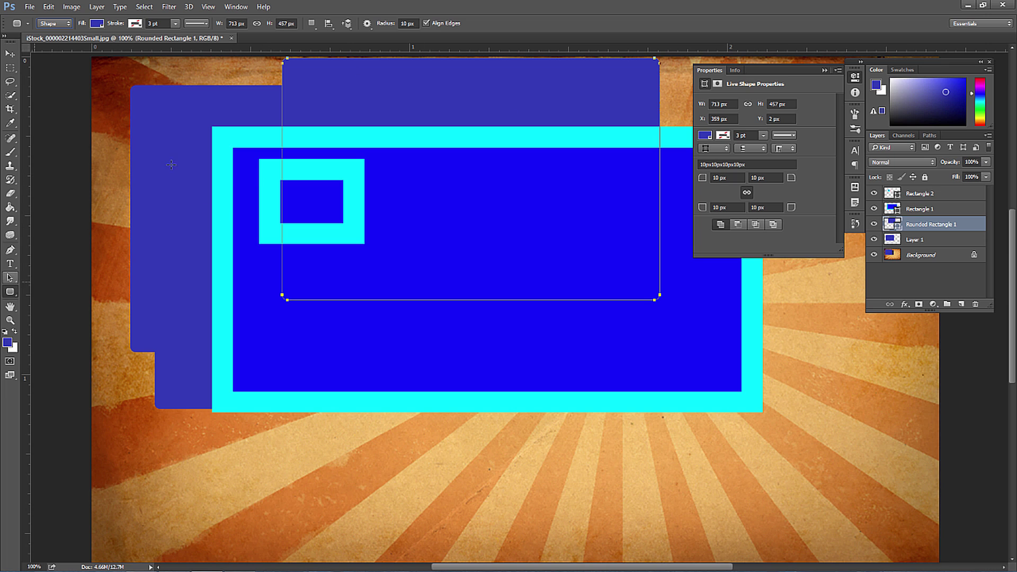
Set the corner radius to 20 px and draw a rounded rectangle about 671 by 553 px in the canvas's lower-left area
{"action": "left_click", "coordinate": [408, 24]}
{"action": "key", "text": "Return"}
{"action": "left_click_drag", "start_coordinate": [159, 229], "coordinate": [515, 522]}
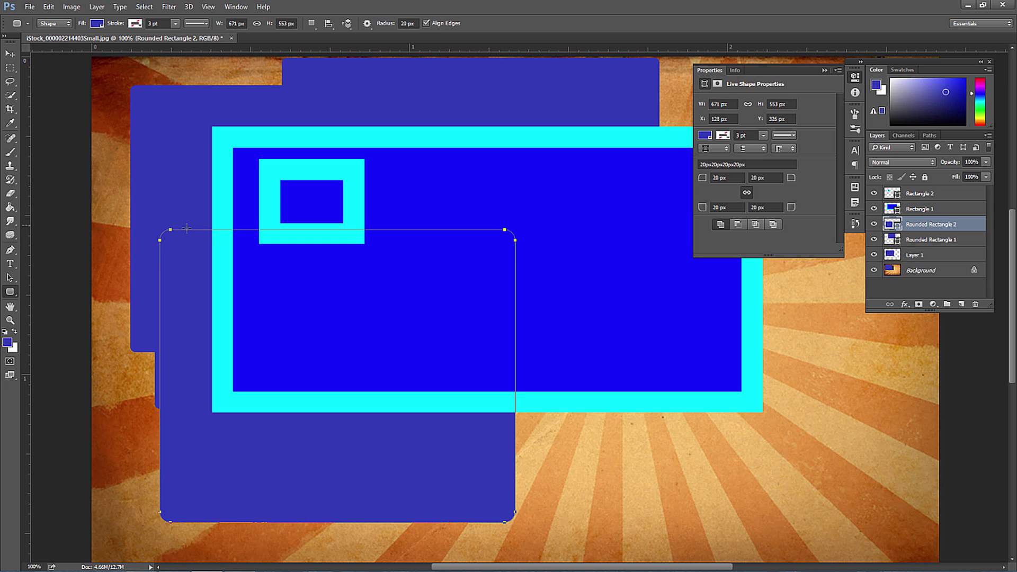
Set the corner radius to 50 px and draw a rounded rectangle about 539 by 350 px behind the blue rectangle
{"action": "double_click", "coordinate": [406, 24]}
{"action": "type", "text": "50"}
{"action": "left_click_drag", "start_coordinate": [638, 162], "coordinate": [352, 347]}
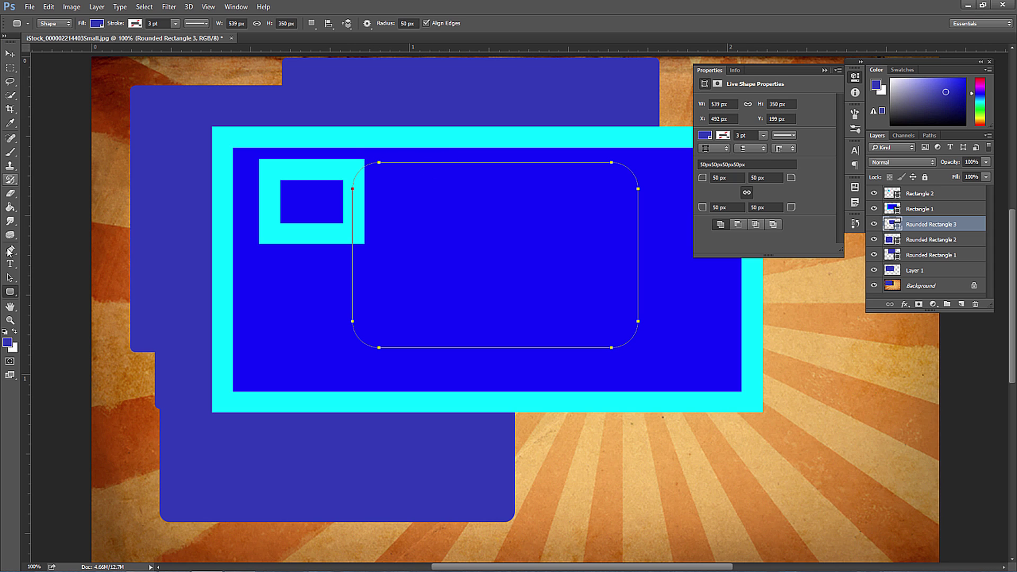
Using the Path Selection tool, move the 50 px radius rounded rectangle to the canvas's lower right and shift it slightly left
{"action": "left_click", "coordinate": [11, 279]}
{"action": "left_click_drag", "start_coordinate": [503, 211], "coordinate": [721, 395]}
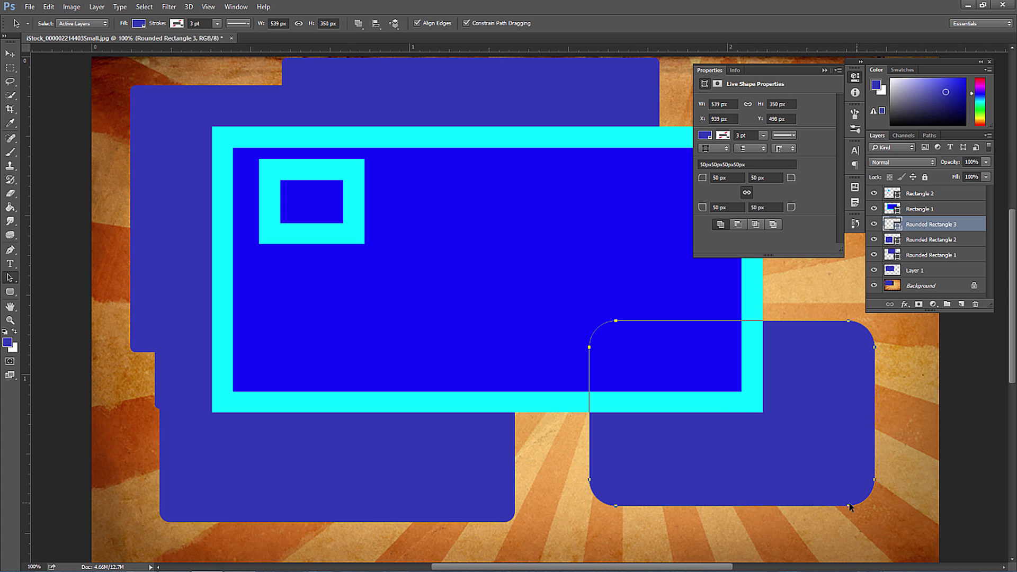
{"action": "left_click", "coordinate": [258, 448]}
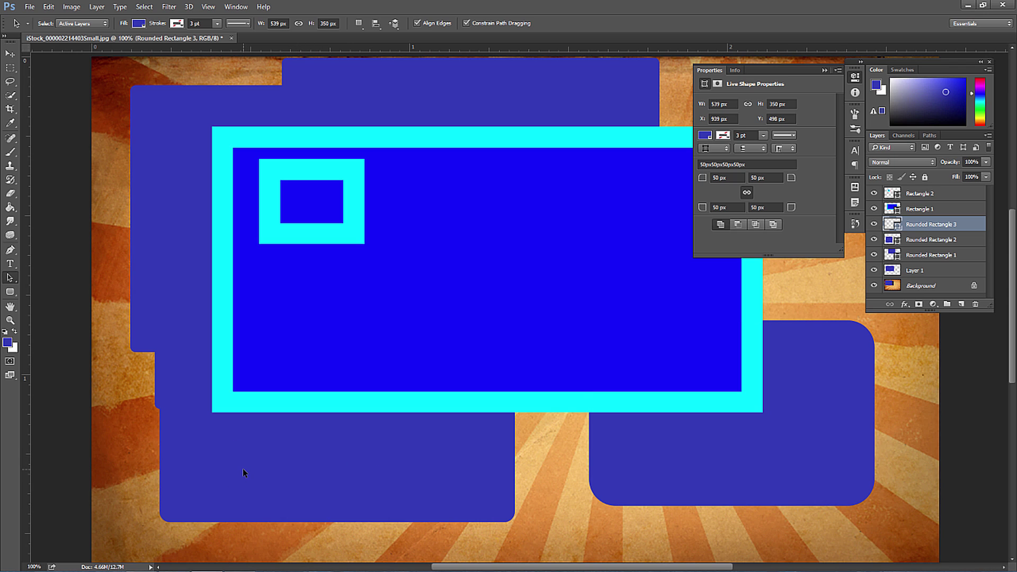
{"action": "left_click", "coordinate": [818, 492]}
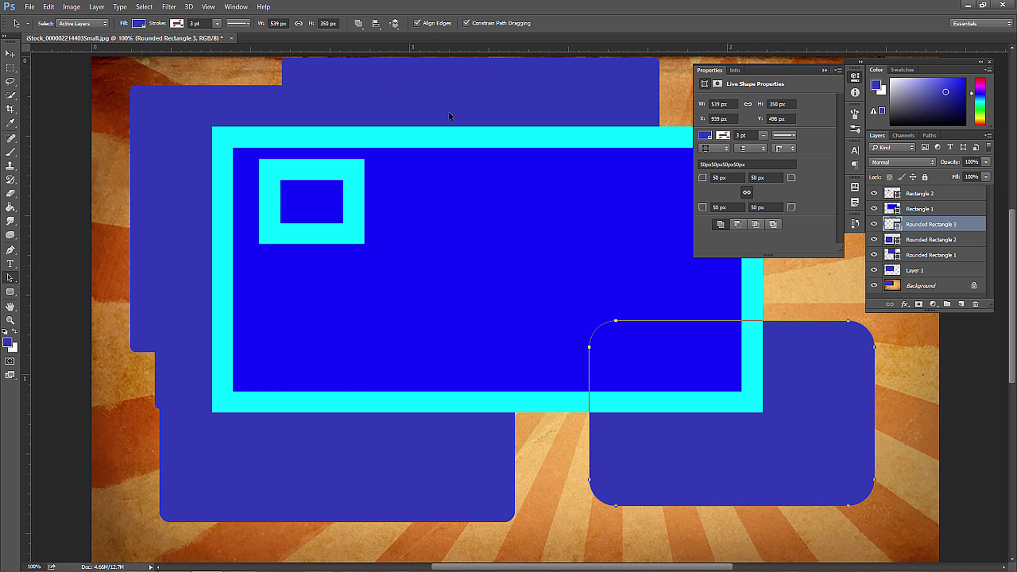
{"action": "left_click_drag", "start_coordinate": [848, 325], "coordinate": [843, 324]}
Using Direct Selection, reshape the rounded rectangle's upper-right corner by moving its top anchor point, accepting conversion to a regular path, and lower the anchor
{"action": "left_click", "coordinate": [9, 279]}
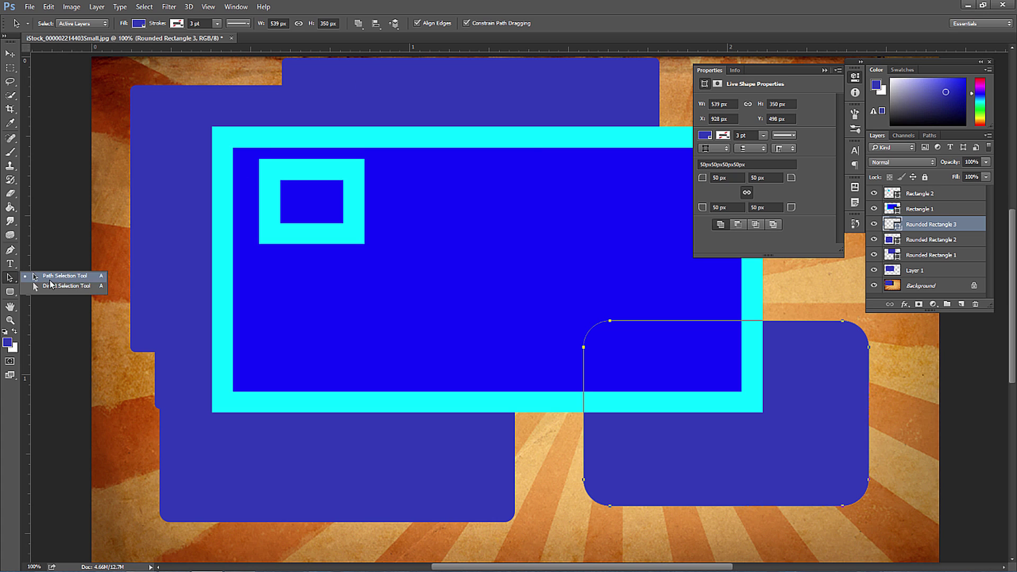
{"action": "left_click", "coordinate": [48, 276]}
{"action": "left_click", "coordinate": [854, 318]}
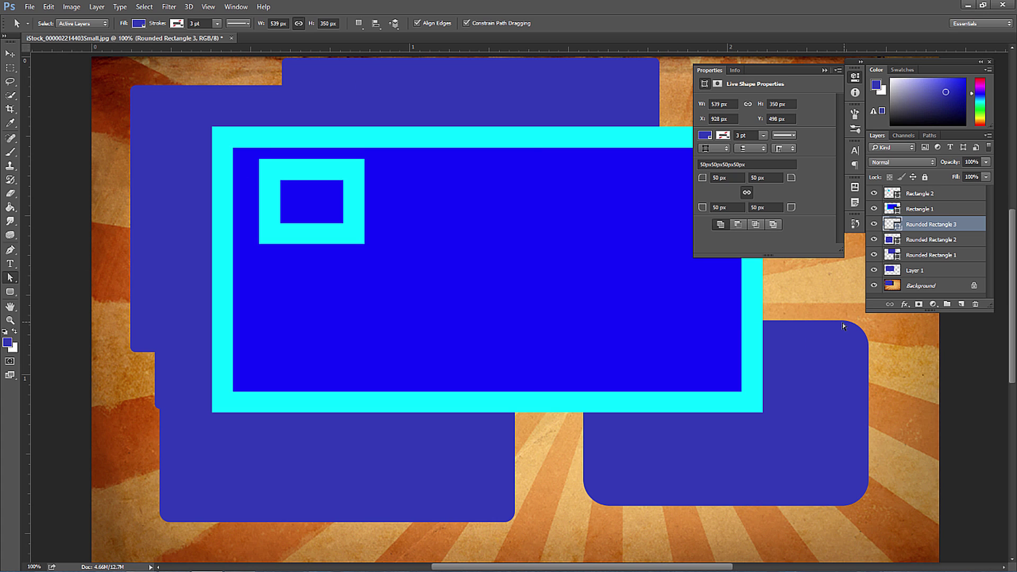
{"action": "left_click", "coordinate": [843, 322]}
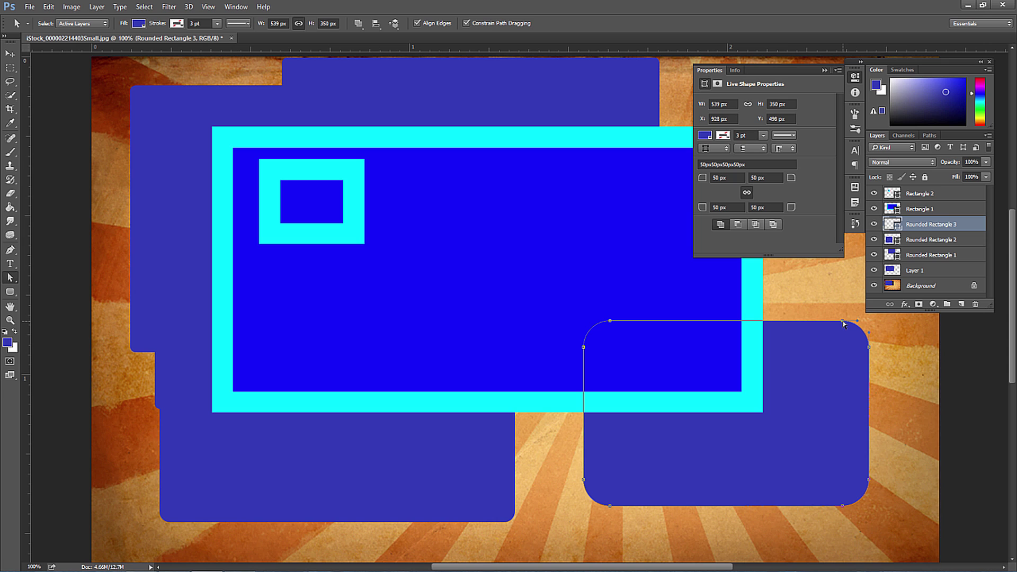
{"action": "left_click_drag", "start_coordinate": [842, 323], "coordinate": [823, 277]}
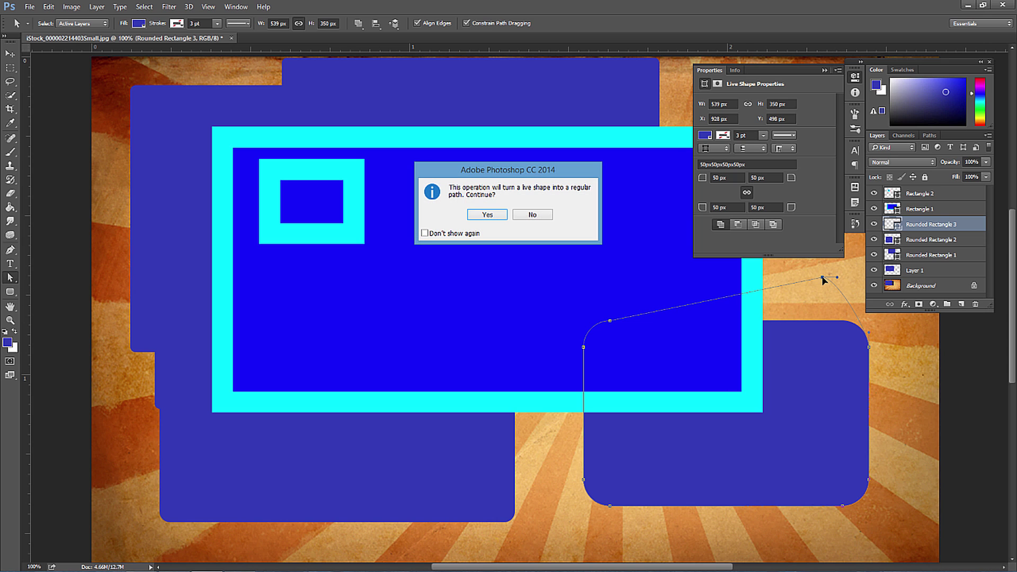
{"action": "left_click", "coordinate": [493, 215]}
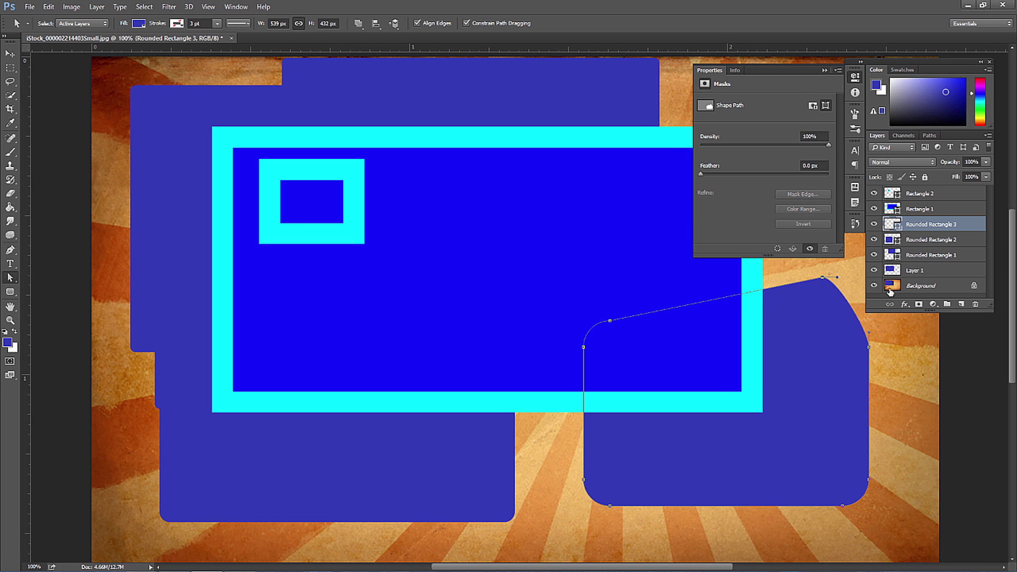
{"action": "left_click_drag", "start_coordinate": [823, 277], "coordinate": [820, 334]}
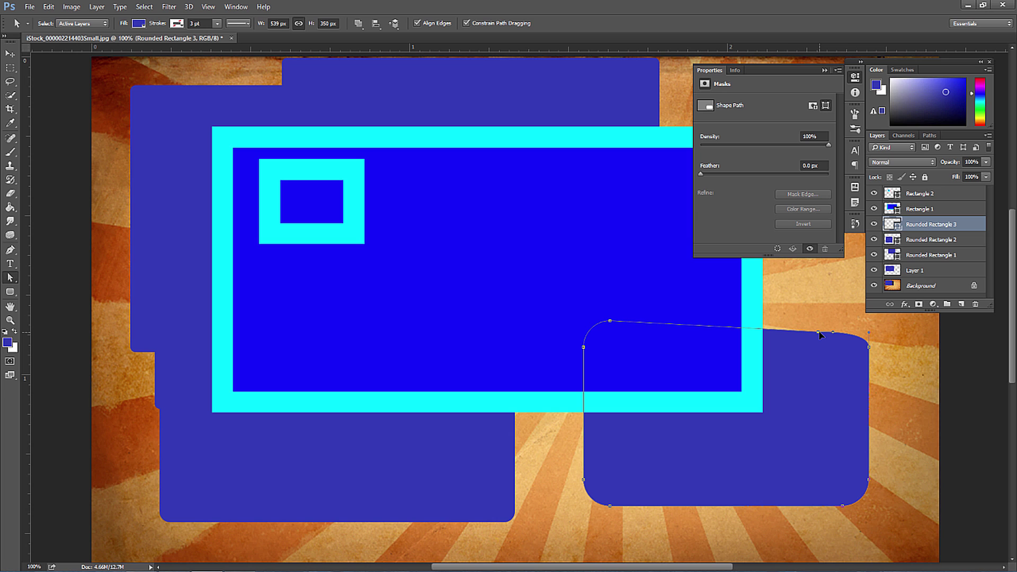
Draw a circle about 598 px across with the Ellipse tool over the left part of the blue rectangle
{"action": "left_click_drag", "start_coordinate": [9, 291], "coordinate": [36, 310]}
{"action": "left_click_drag", "start_coordinate": [137, 162], "coordinate": [454, 503]}
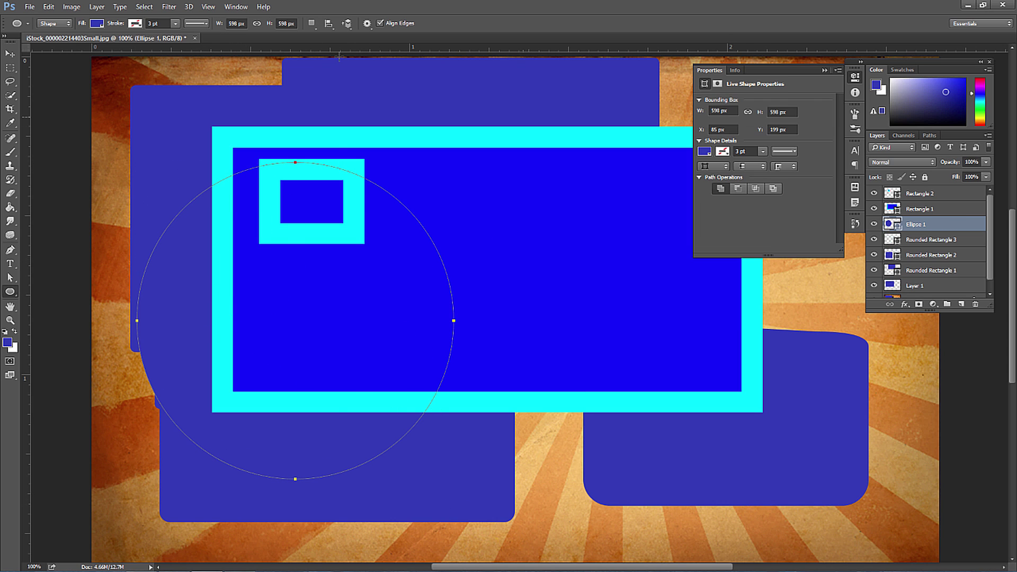
Examine the Ellipse tool's geometry options, trying Fixed Size and Proportional
{"action": "left_click_drag", "start_coordinate": [11, 292], "coordinate": [48, 303]}
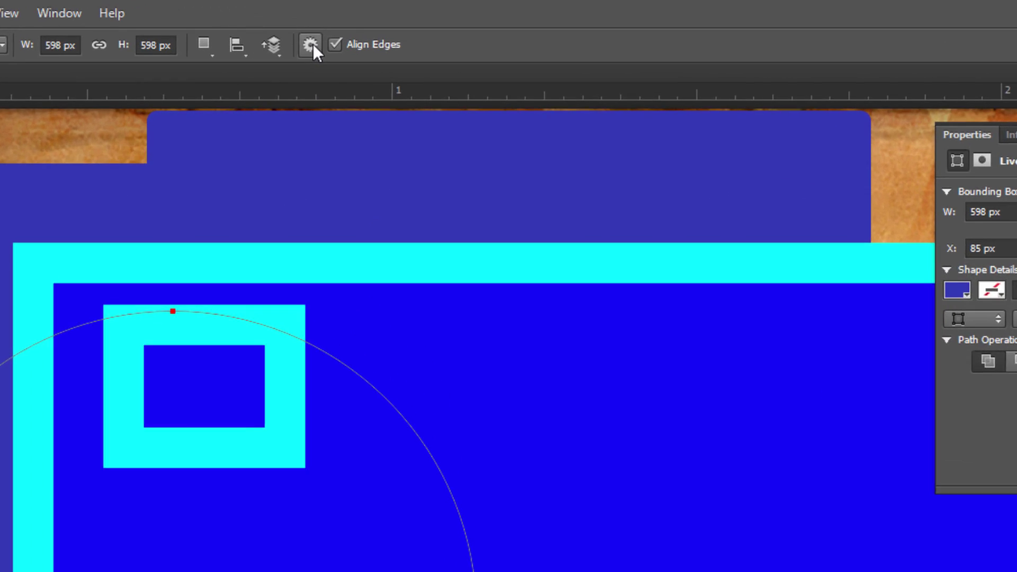
{"action": "left_click", "coordinate": [367, 24]}
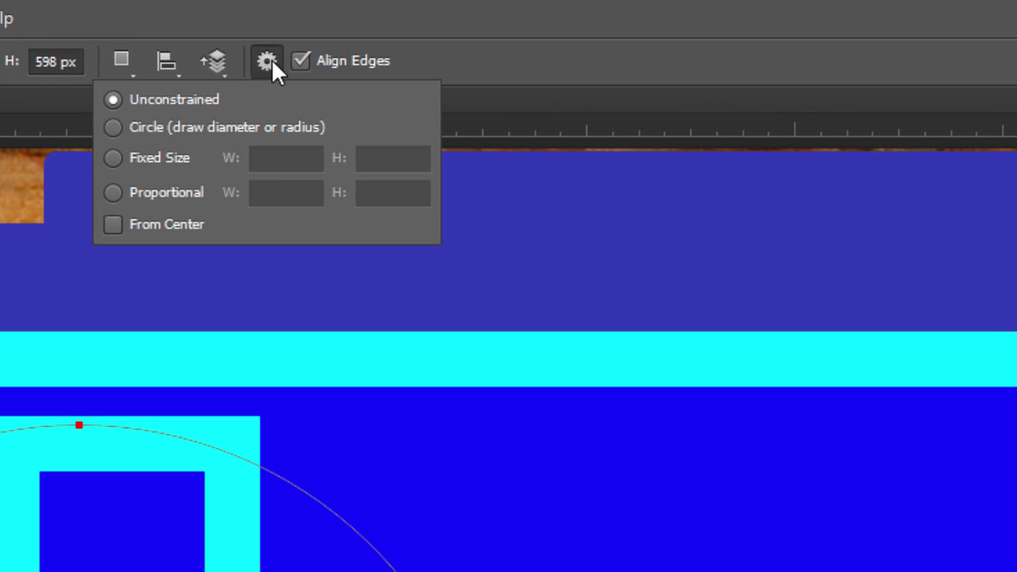
{"action": "left_click", "coordinate": [108, 159]}
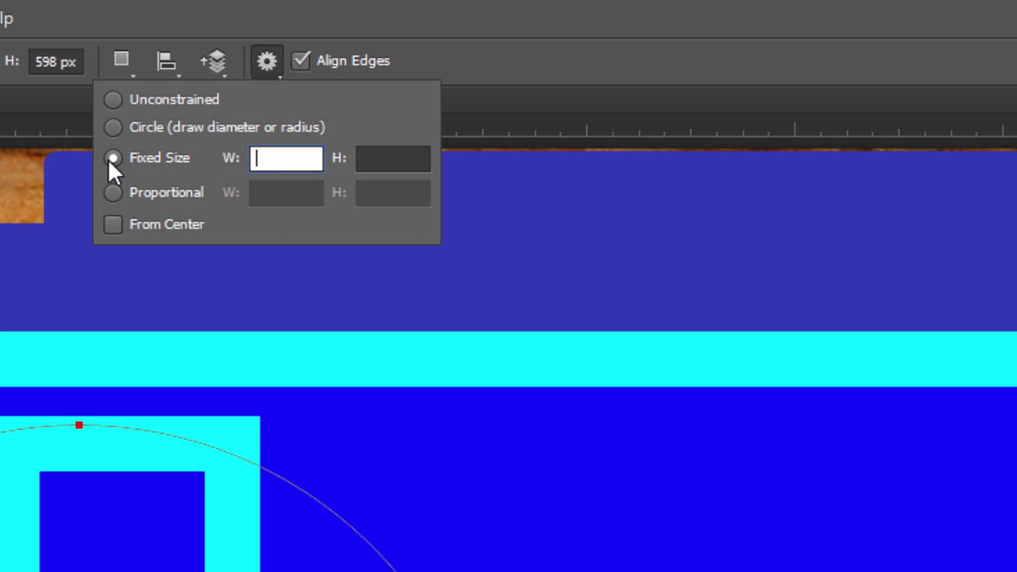
{"action": "left_click", "coordinate": [114, 191]}
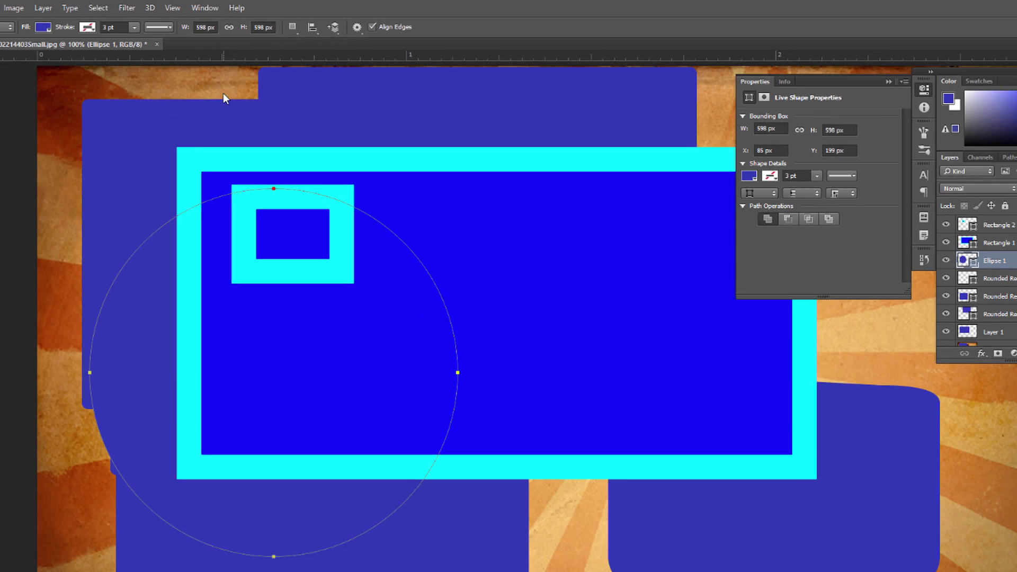
Draw two circles with the Ellipse tool: a small one beside the cyan frame and one about 632 px across from its centre over the blue rectangle
{"action": "left_click", "coordinate": [537, 274]}
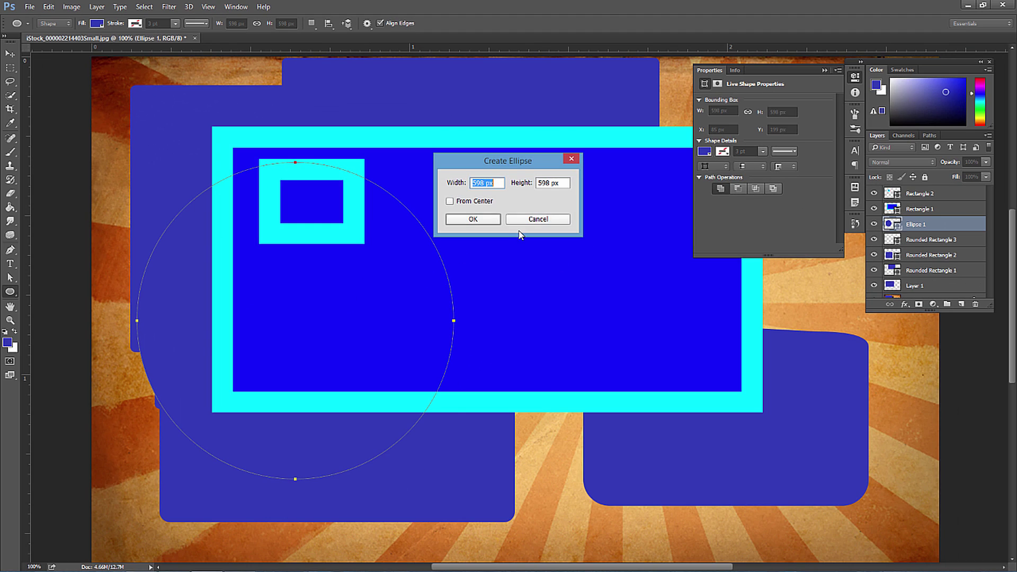
{"action": "left_click", "coordinate": [539, 222]}
{"action": "left_click_drag", "start_coordinate": [827, 313], "coordinate": [778, 362]}
{"action": "left_click_drag", "start_coordinate": [491, 251], "coordinate": [705, 420]}
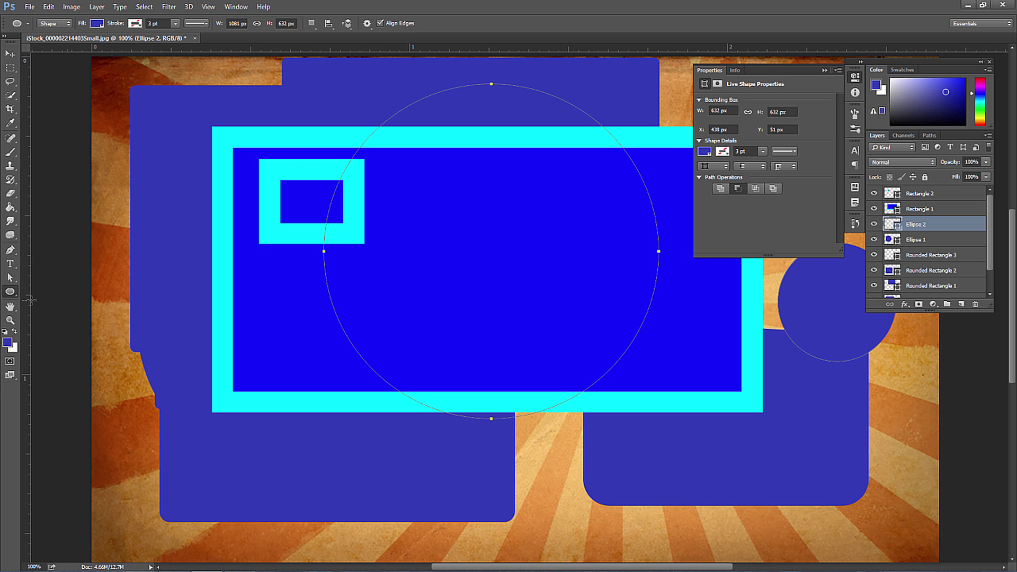
Switch to the Polygon tool and set its number of sides to 3
{"action": "left_click", "coordinate": [9, 291]}
{"action": "left_click", "coordinate": [58, 320]}
{"action": "left_click", "coordinate": [401, 23]}
{"action": "type", "text": "8"}
{"action": "key", "text": "Return"}
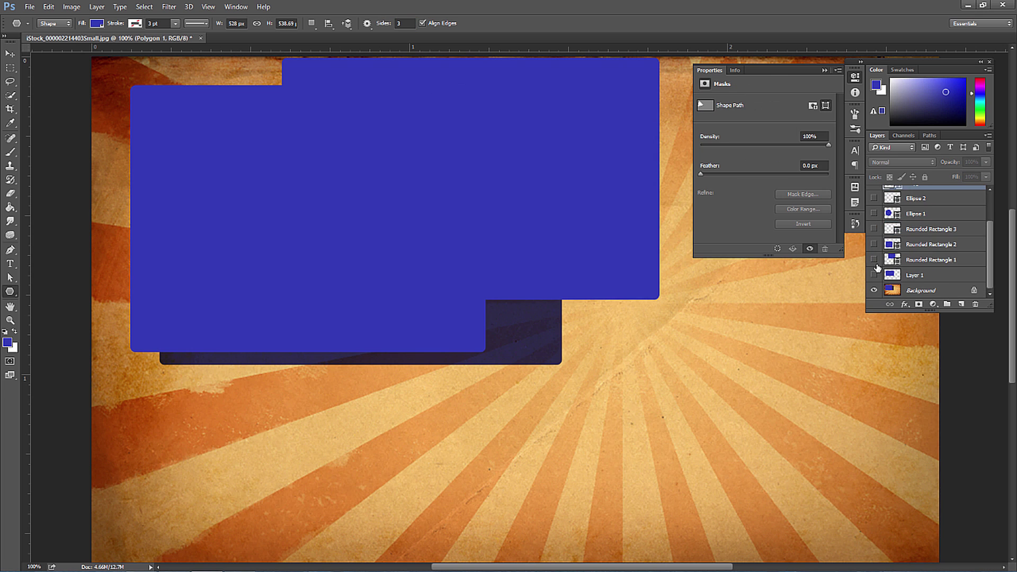
With the Rounded Rectangle 1 layer hidden, set the fill to light blue and draw a large triangle from its centre over the dark blue rectangle
{"action": "left_click", "coordinate": [874, 259]}
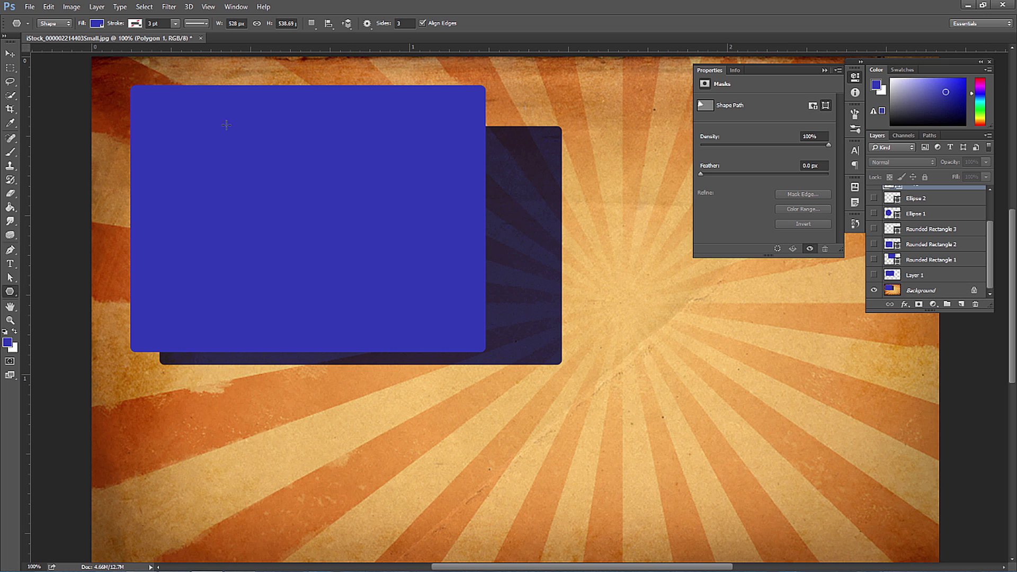
{"action": "left_click", "coordinate": [96, 23]}
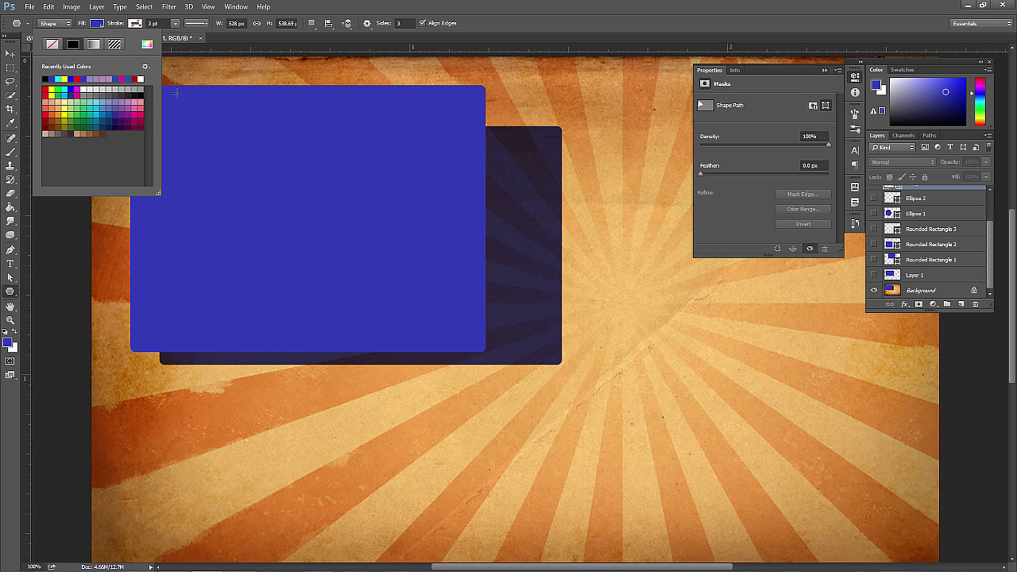
{"action": "left_click", "coordinate": [85, 111]}
{"action": "left_click", "coordinate": [100, 110]}
{"action": "left_click", "coordinate": [96, 23]}
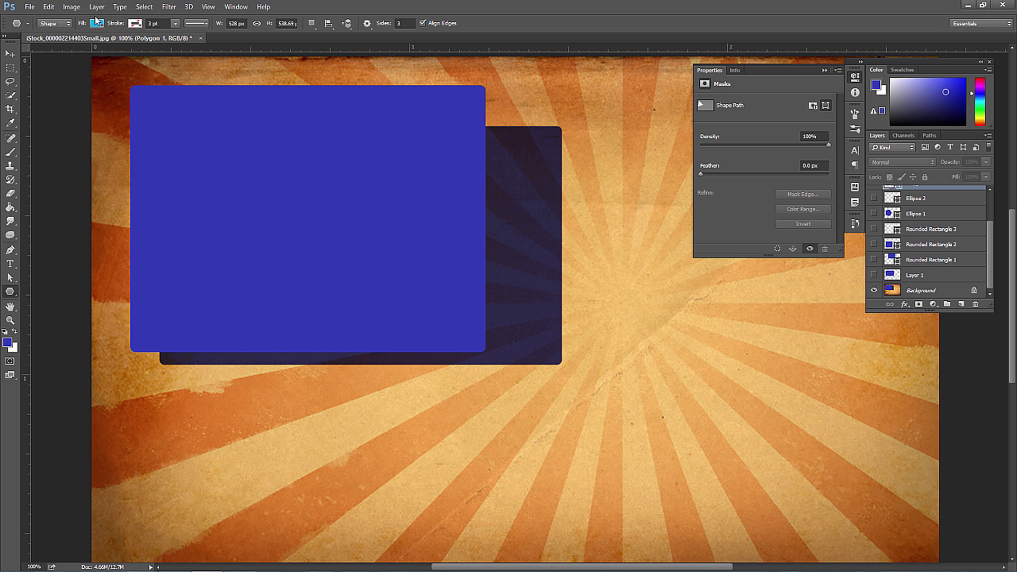
{"action": "left_click_drag", "start_coordinate": [374, 257], "coordinate": [552, 366]}
Draw a square about 410 px wide beside the triangle with the Rectangle tool, and try adjusting it with the Move tool's transform controls
{"action": "left_click_drag", "start_coordinate": [10, 294], "coordinate": [48, 291]}
{"action": "left_click_drag", "start_coordinate": [670, 254], "coordinate": [380, 474]}
{"action": "left_click", "coordinate": [11, 55]}
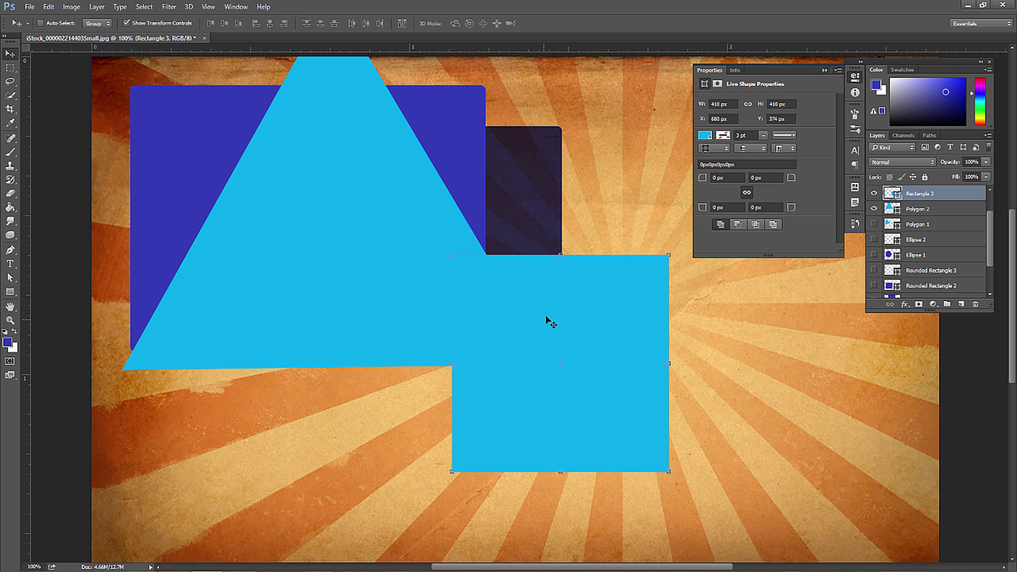
{"action": "left_click_drag", "start_coordinate": [676, 248], "coordinate": [651, 265]}
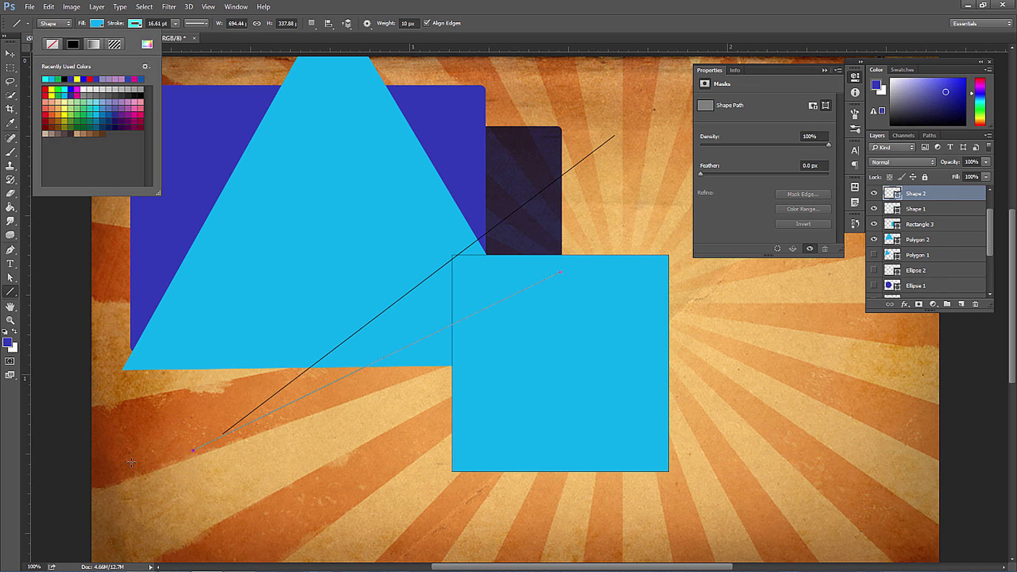
Draw two cyan lines with the Line tool, the second at 45 degrees, and set the second line's stroke width to 11.87 pt
{"action": "left_click_drag", "start_coordinate": [160, 451], "coordinate": [501, 256]}
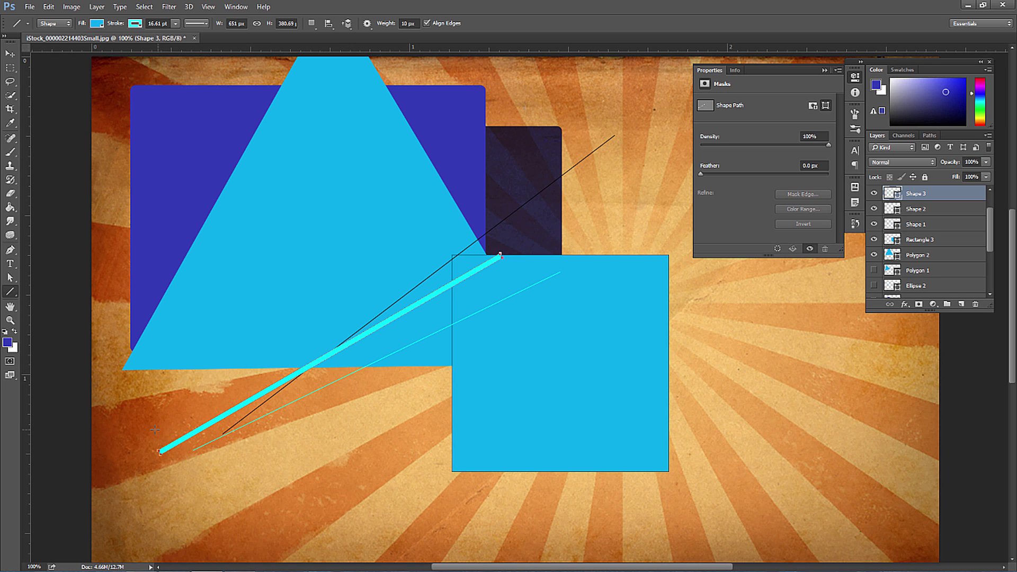
{"action": "left_click_drag", "start_coordinate": [158, 430], "coordinate": [354, 228]}
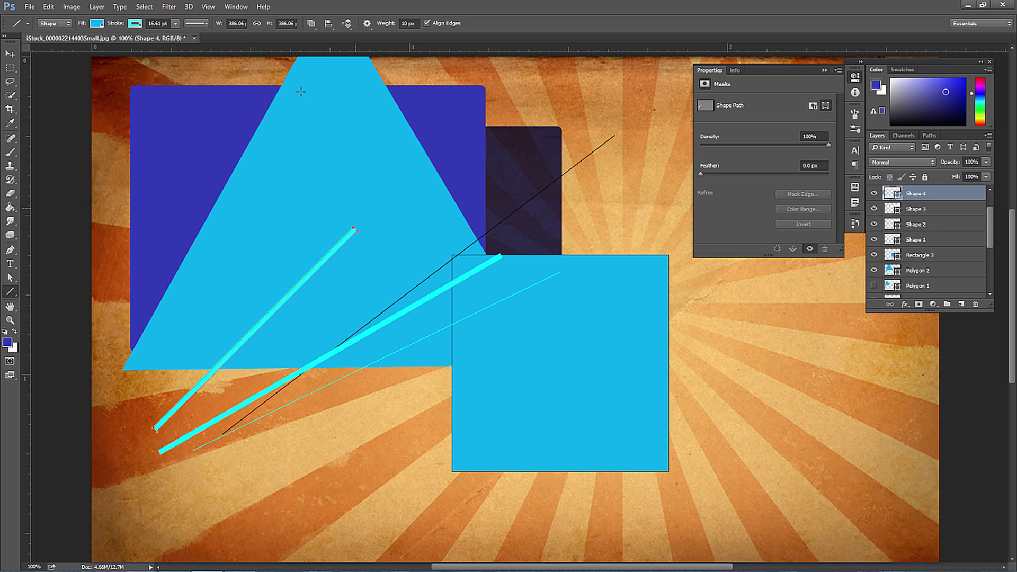
{"action": "left_click", "coordinate": [175, 25]}
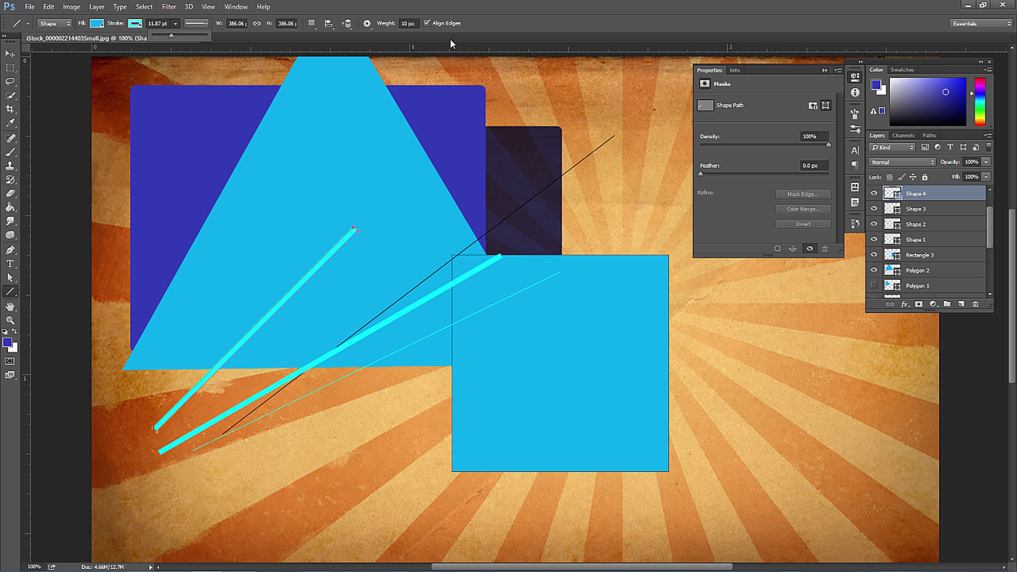
{"action": "left_click", "coordinate": [313, 24]}
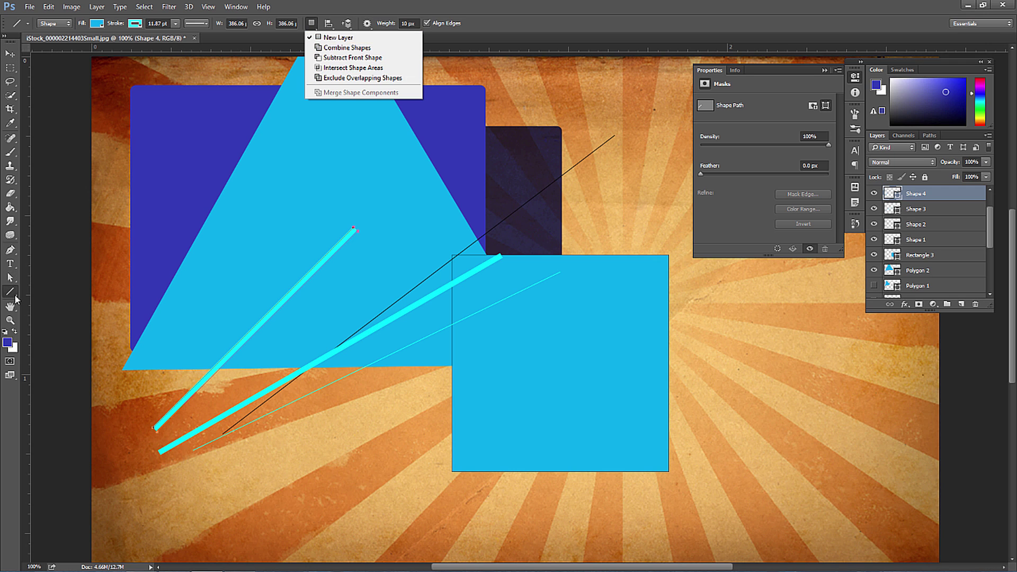
{"action": "key", "text": "Escape"}
Switch to the Custom Shape tool, replace the current shapes with the All set, and enlarge the shape picker to fit them
{"action": "right_click", "coordinate": [14, 294]}
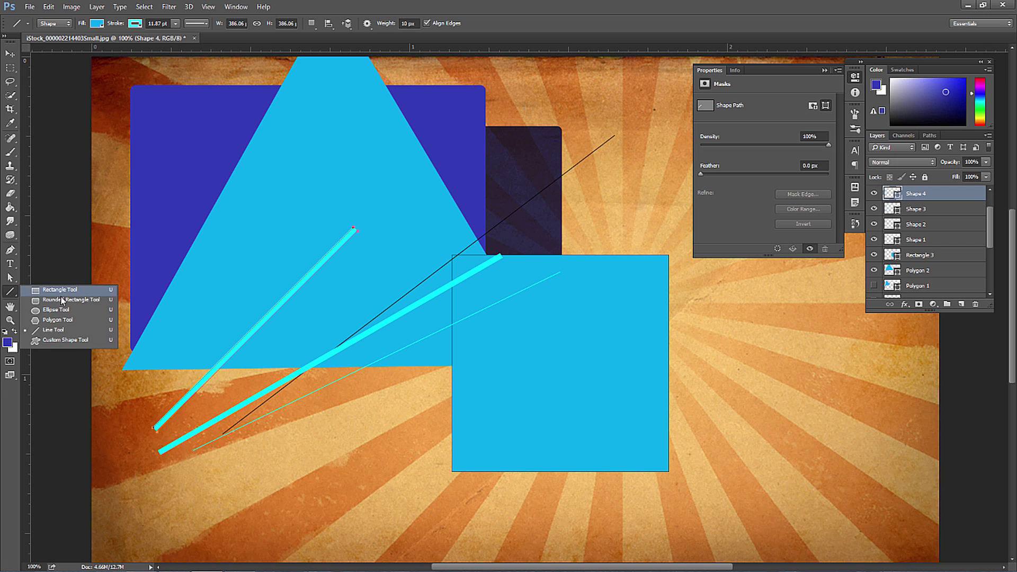
{"action": "left_click", "coordinate": [71, 341]}
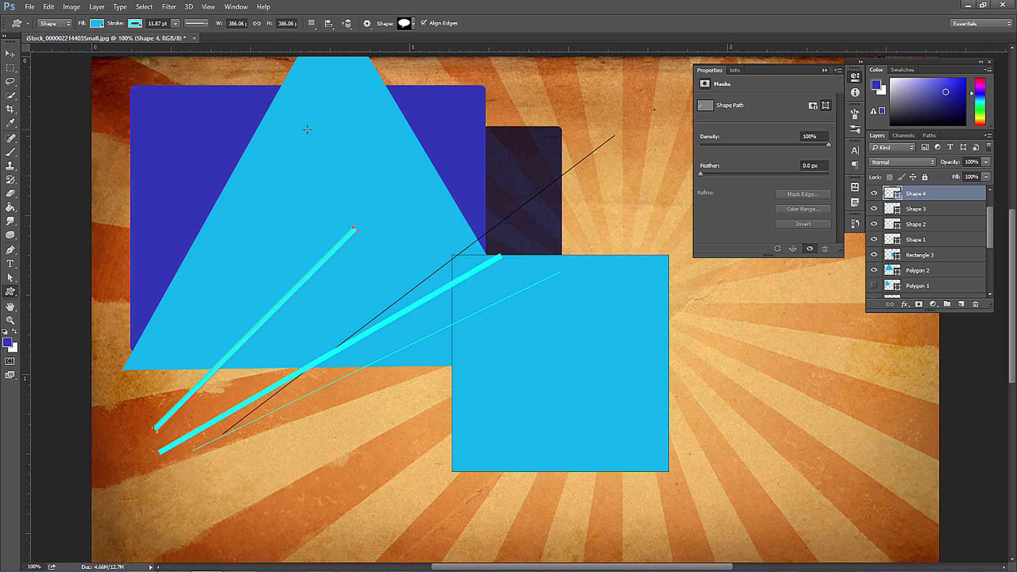
{"action": "left_click", "coordinate": [412, 24]}
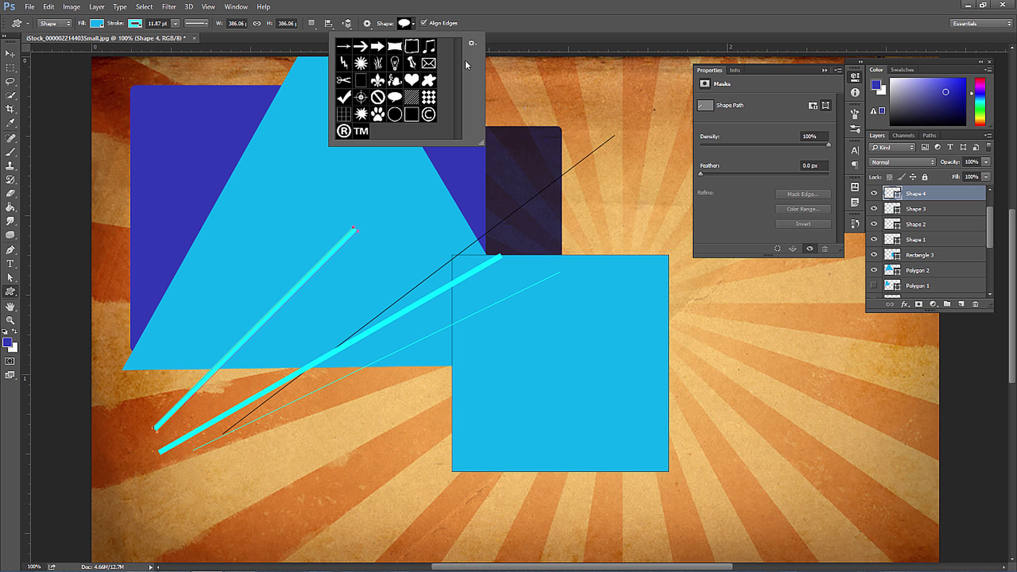
{"action": "left_click", "coordinate": [471, 44]}
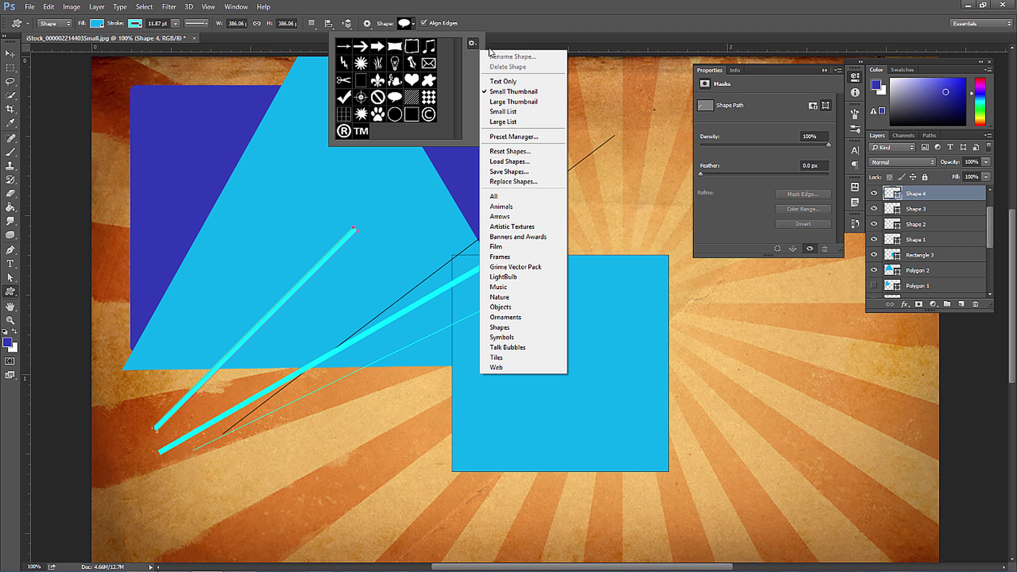
{"action": "left_click", "coordinate": [493, 196]}
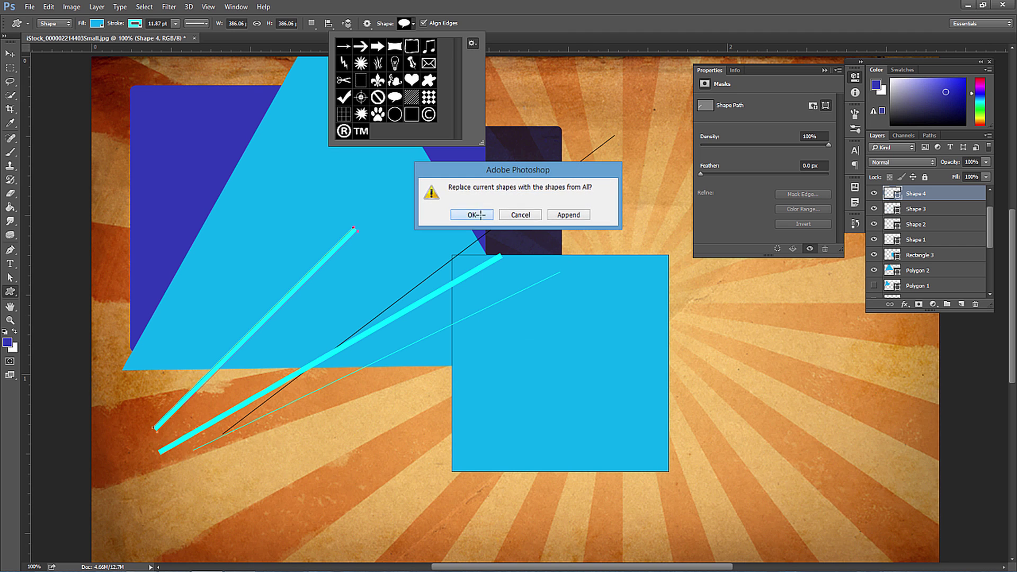
{"action": "left_click", "coordinate": [476, 215]}
{"action": "left_click_drag", "start_coordinate": [479, 142], "coordinate": [662, 348]}
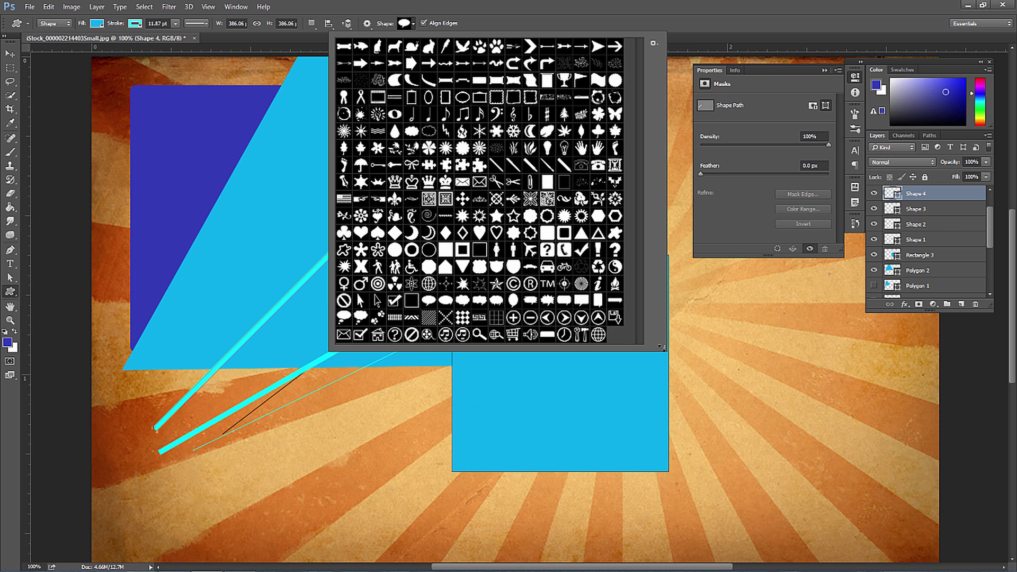
Choose the dog custom shape and draw it about 522 px wide over the lower part of the triangle
{"action": "left_click", "coordinate": [654, 43]}
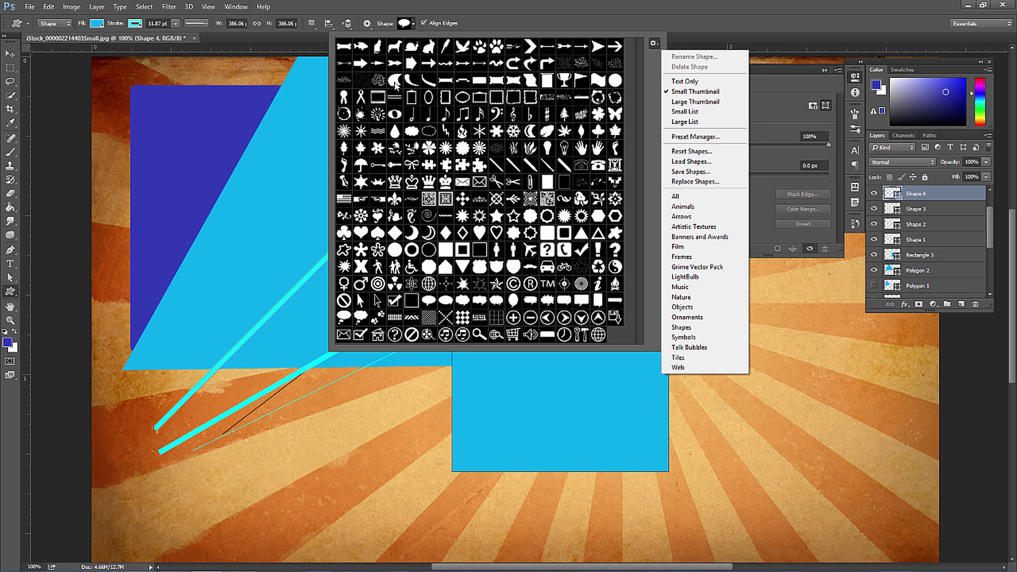
{"action": "left_click", "coordinate": [397, 48]}
{"action": "left_click", "coordinate": [377, 47]}
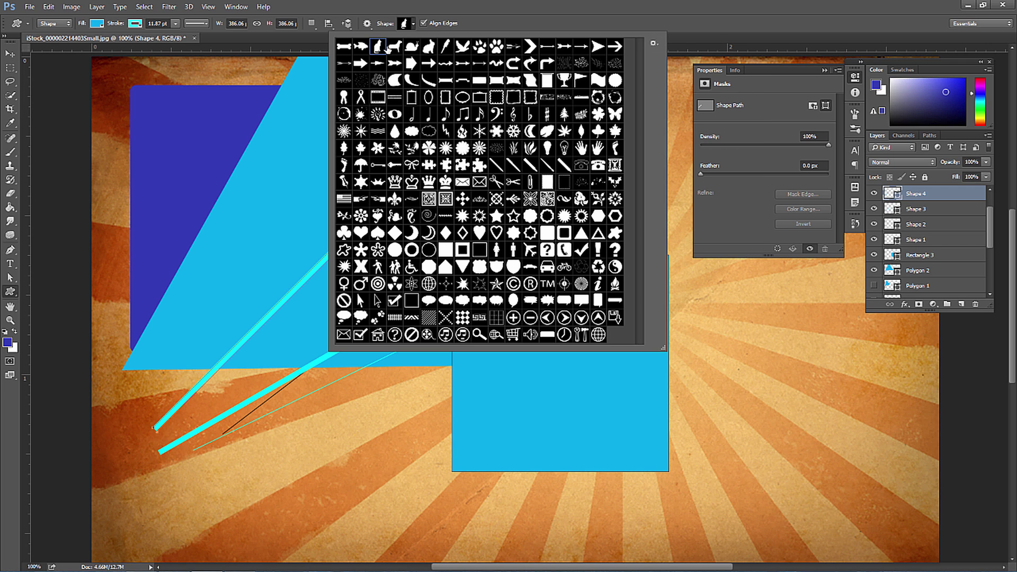
{"action": "left_click", "coordinate": [394, 46]}
{"action": "left_click_drag", "start_coordinate": [170, 268], "coordinate": [448, 475]}
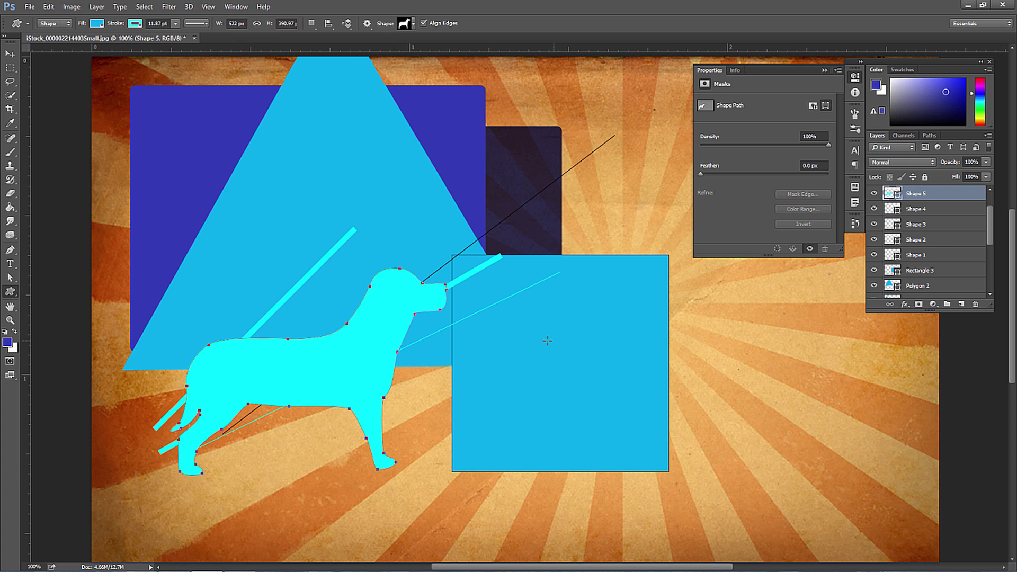
Using the Direct Selection tool, adjust the curve along the dog's back just behind its neck
{"action": "left_click", "coordinate": [15, 279]}
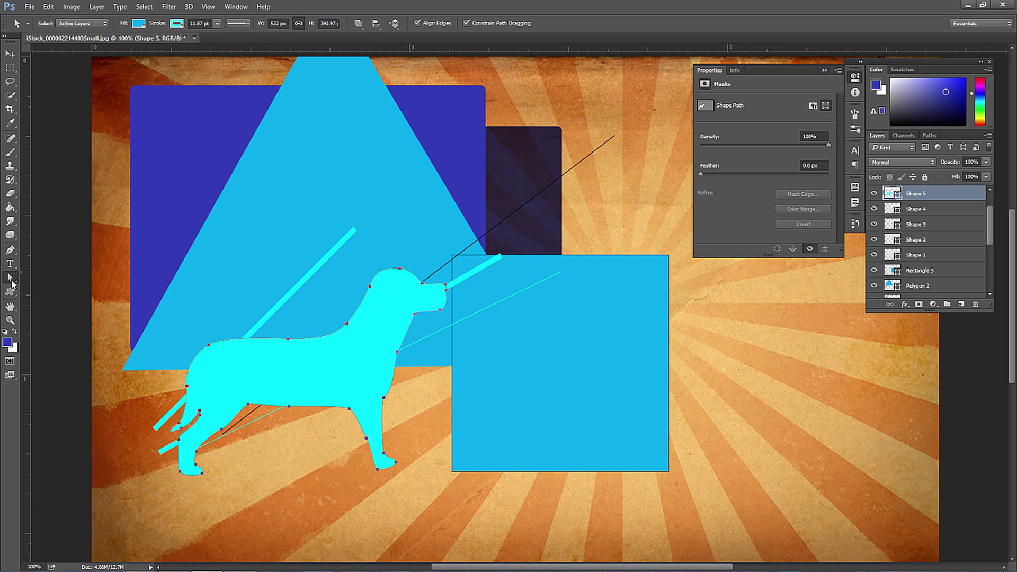
{"action": "left_click", "coordinate": [269, 429]}
{"action": "left_click_drag", "start_coordinate": [331, 337], "coordinate": [322, 330]}
{"action": "left_click", "coordinate": [8, 276]}
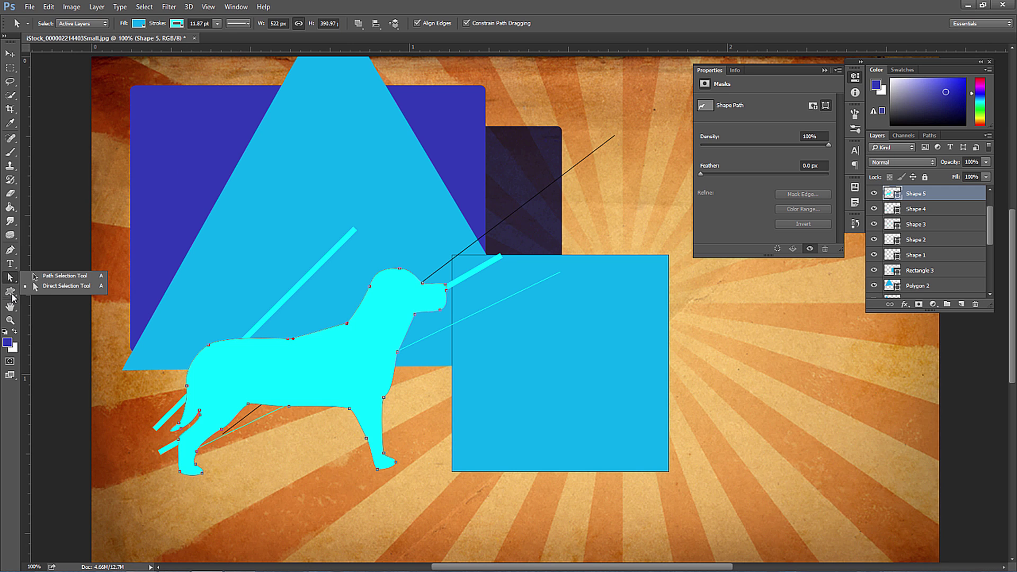
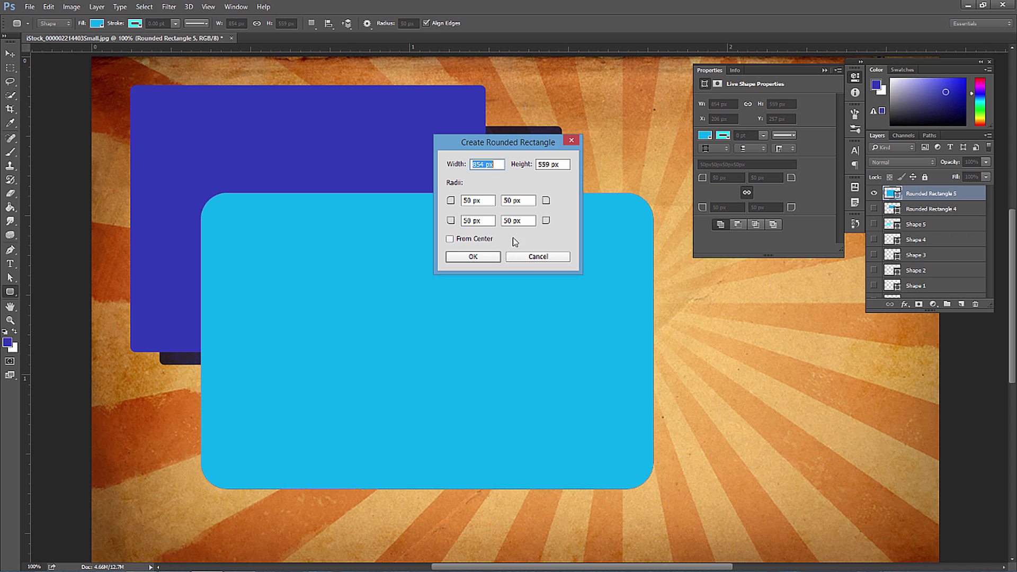
Dismiss the rounded rectangle creation dialog and set all four linked corner radii of Rounded Rectangle 5 to 100 px
{"action": "left_click", "coordinate": [538, 256]}
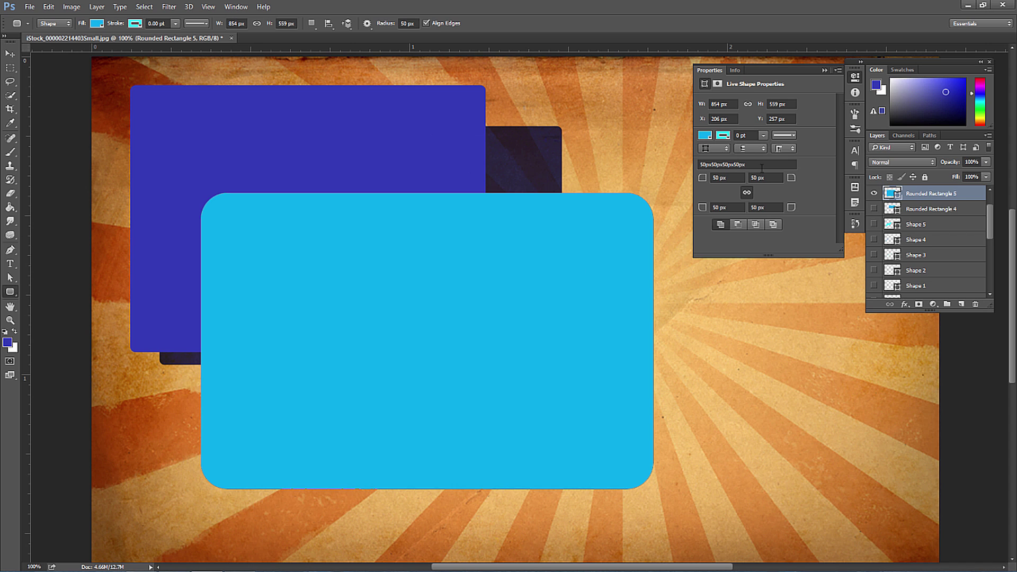
{"action": "double_click", "coordinate": [717, 177]}
{"action": "type", "text": "100"}
{"action": "key", "text": "Return"}
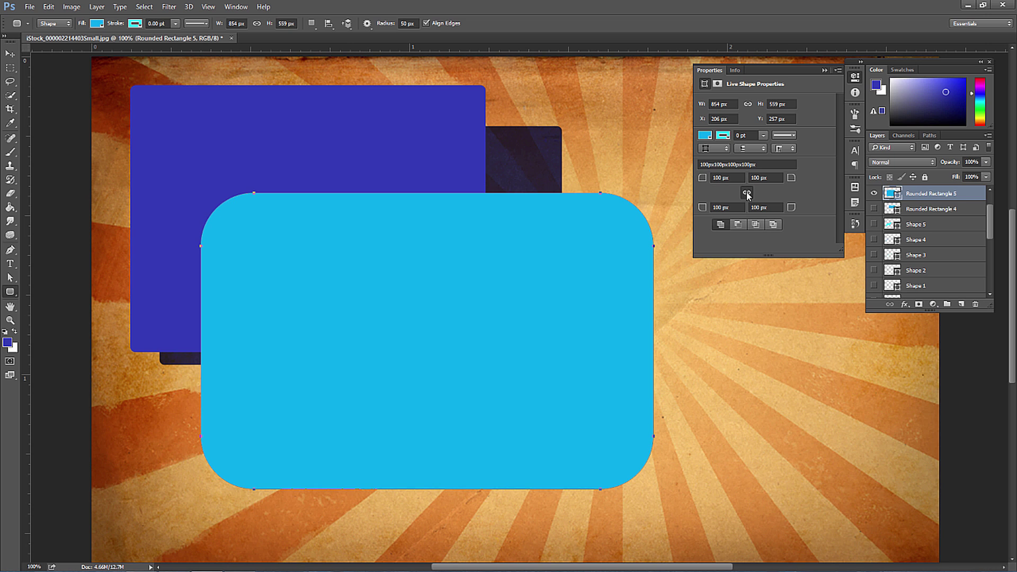
Unlink the rounded rectangle's corner radii and set the upper-right to 50 px, the lower-left to 75 px and the lower-right to 200 px
{"action": "double_click", "coordinate": [762, 178]}
{"action": "type", "text": "50"}
{"action": "key", "text": "Return"}
{"action": "double_click", "coordinate": [725, 207]}
{"action": "type", "text": "75"}
{"action": "key", "text": "Return"}
{"action": "double_click", "coordinate": [763, 208]}
{"action": "type", "text": "200"}
{"action": "key", "text": "Return"}
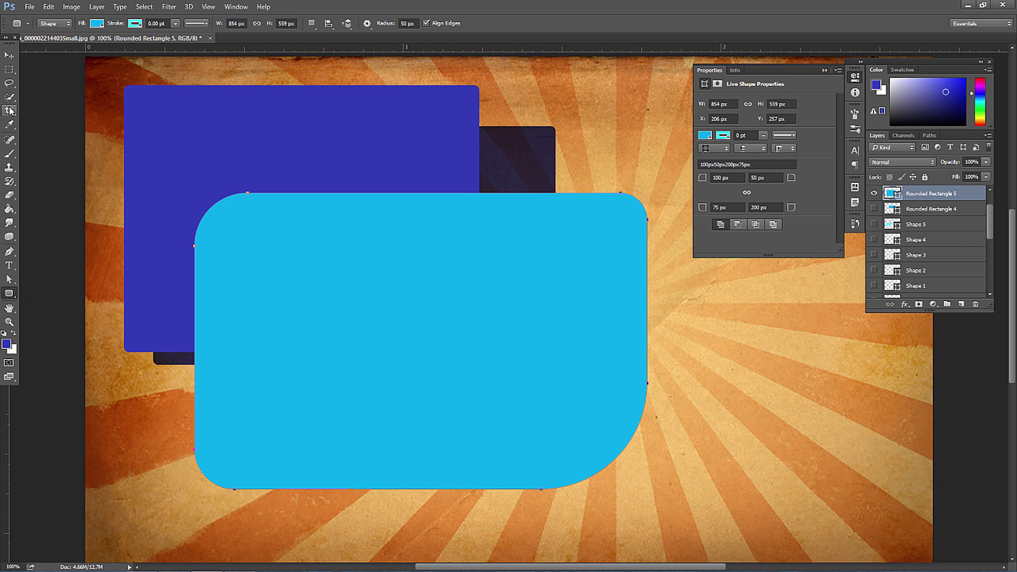
{"action": "left_click", "coordinate": [9, 279]}
{"action": "key", "text": "Escape"}
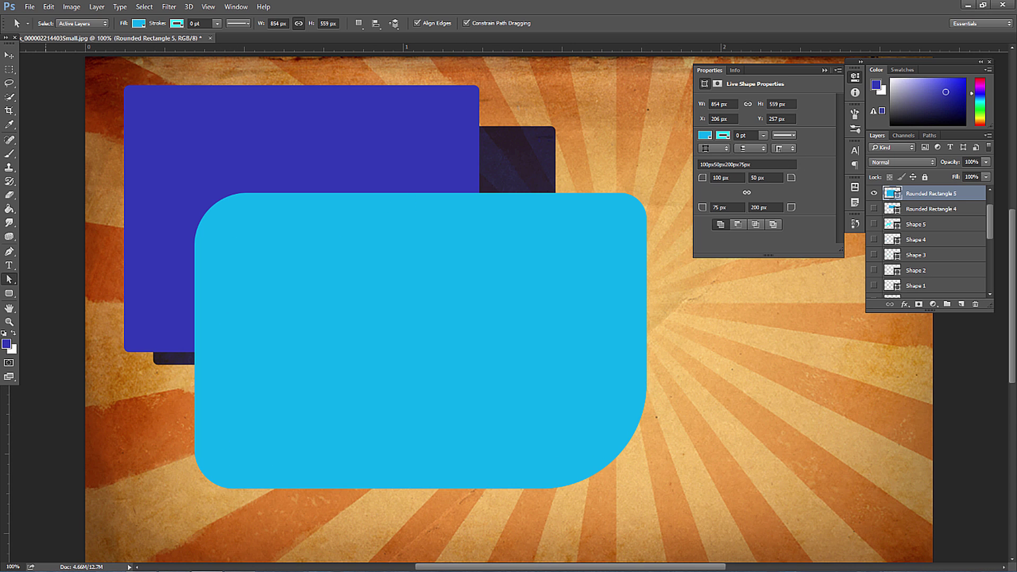
{"action": "left_click", "coordinate": [10, 279]}
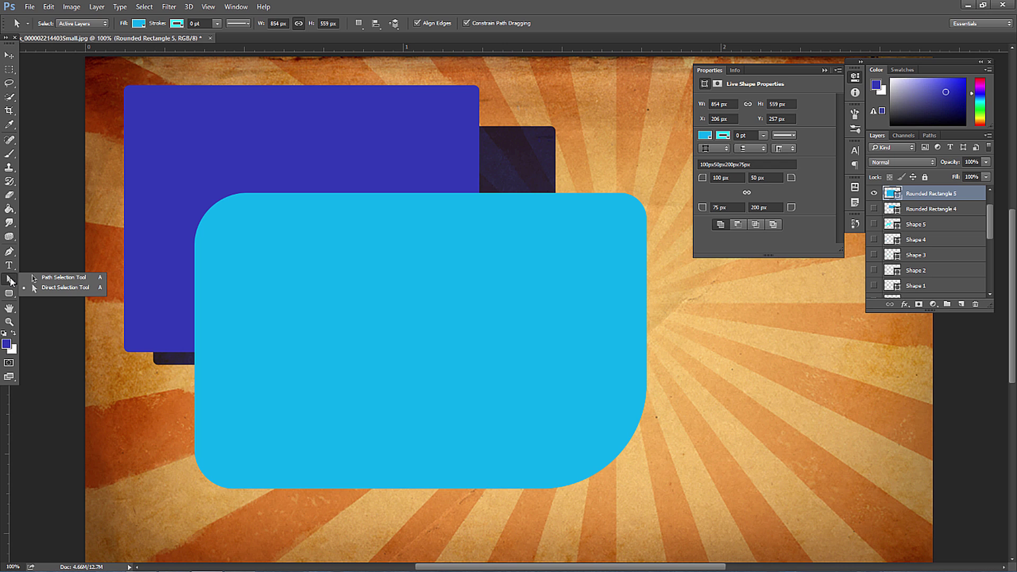
{"action": "left_click", "coordinate": [35, 278]}
{"action": "key", "text": "u"}
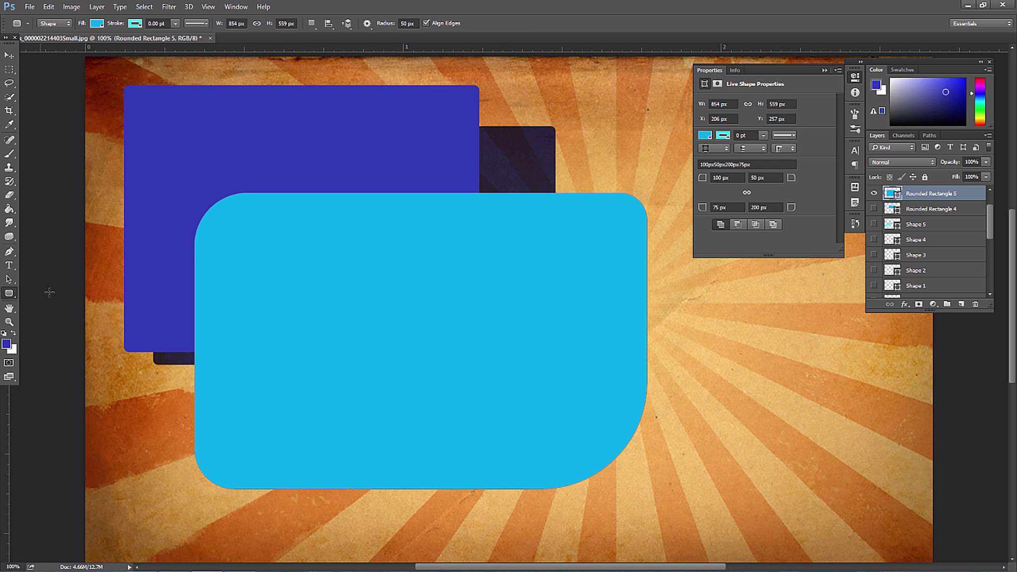